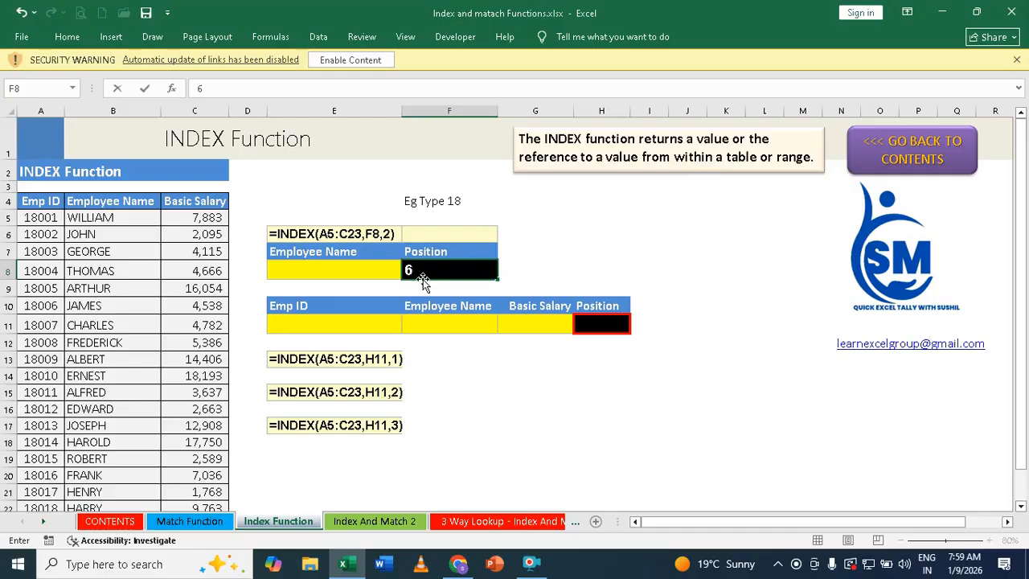
- Enter 6 as the position in F8 and look up the employee name in E8 with =INDEX(A5:C23,F8,2)
key("ctrl+Return")
key("Down")
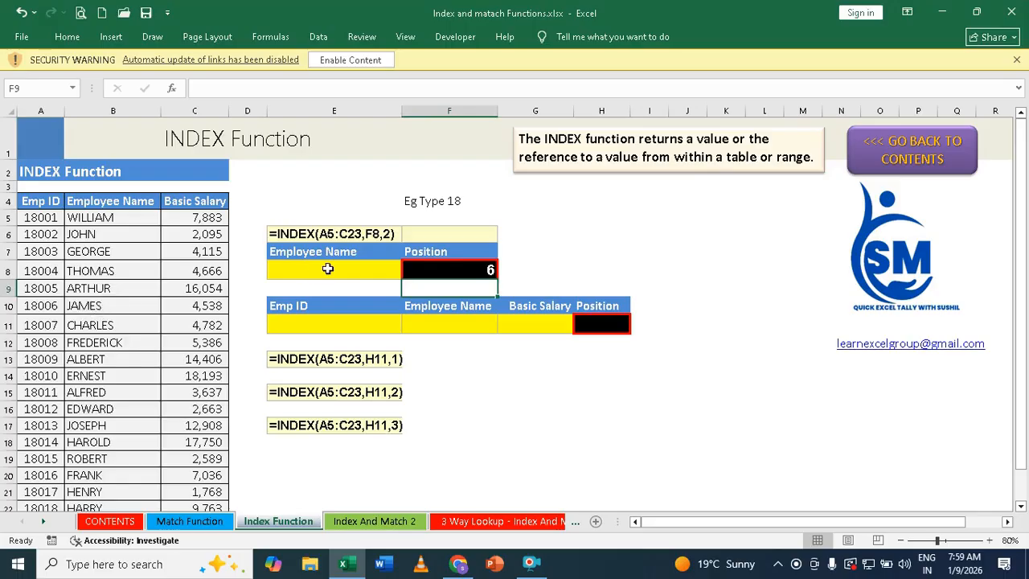
left_click(324, 270)
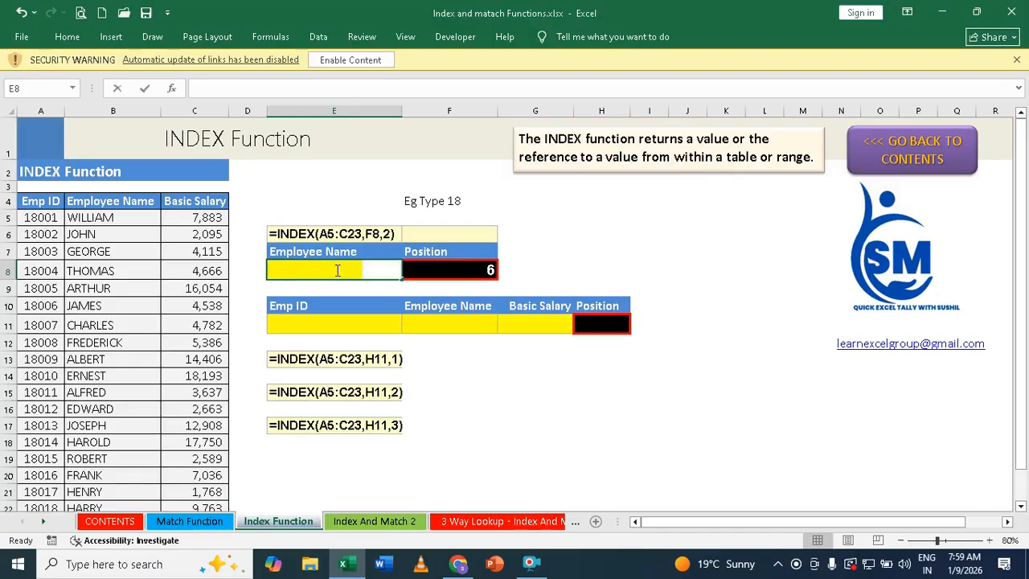
type("=")
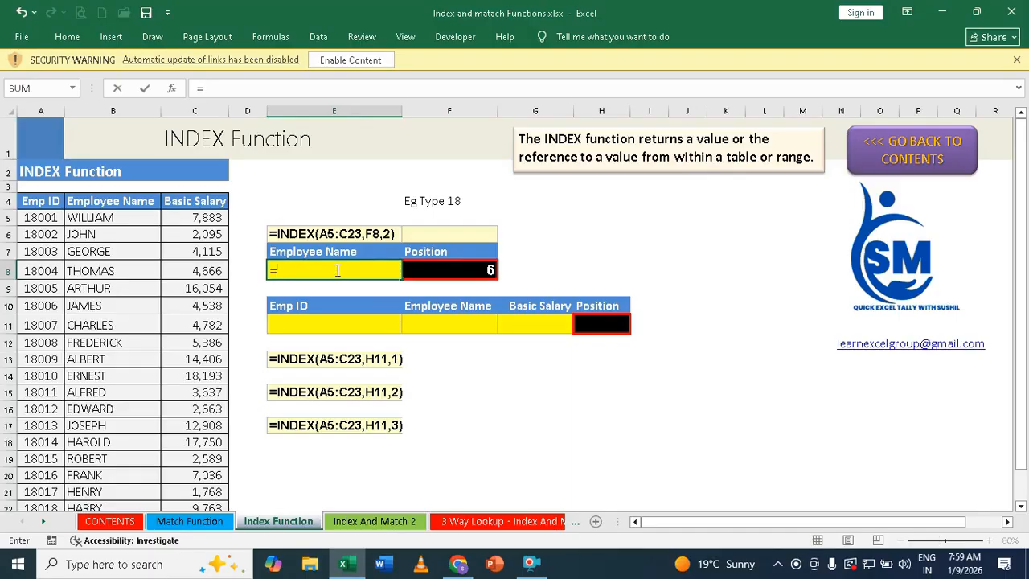
type("=index")
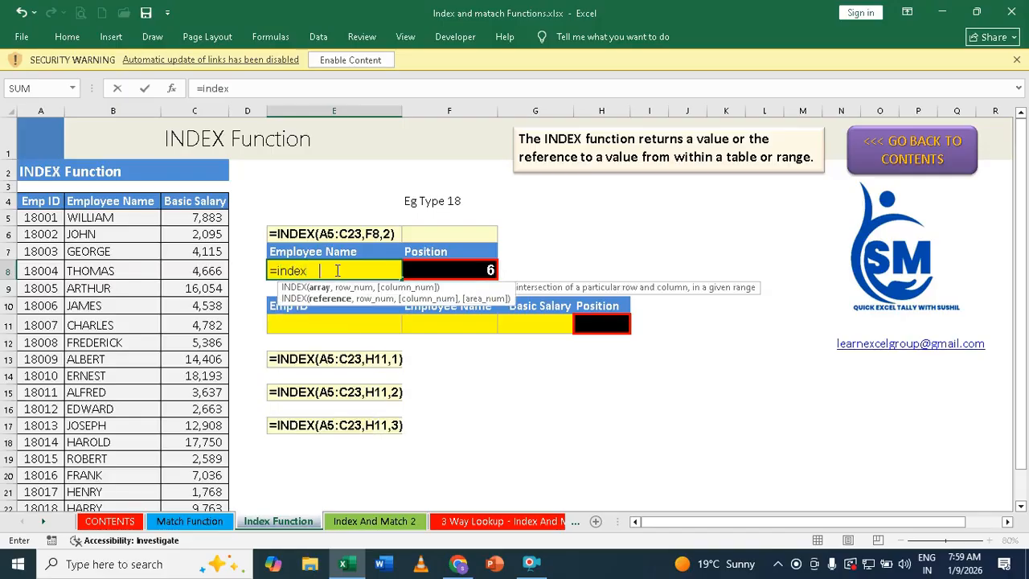
key("Tab")
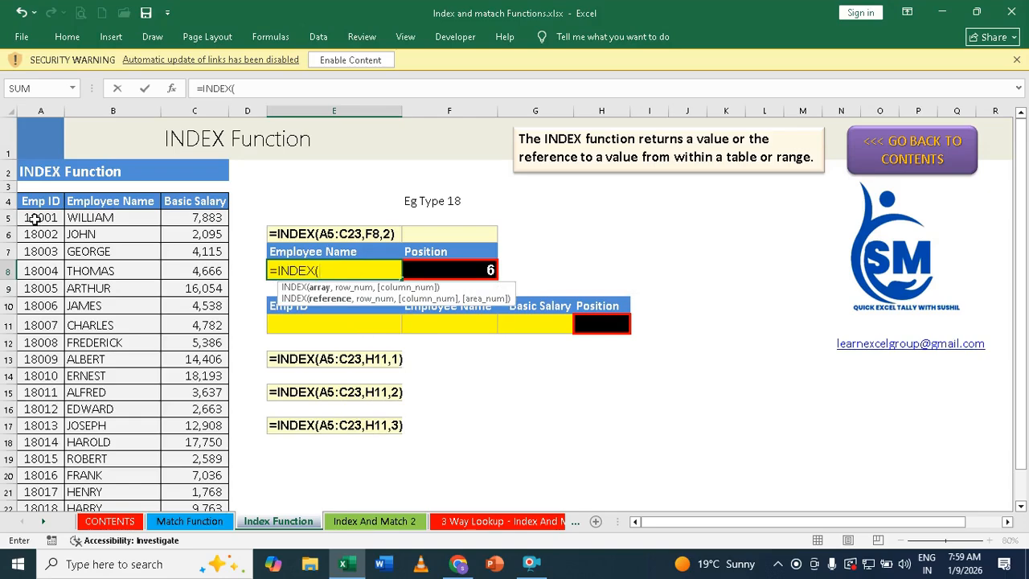
left_click_drag(35, 219, 181, 479)
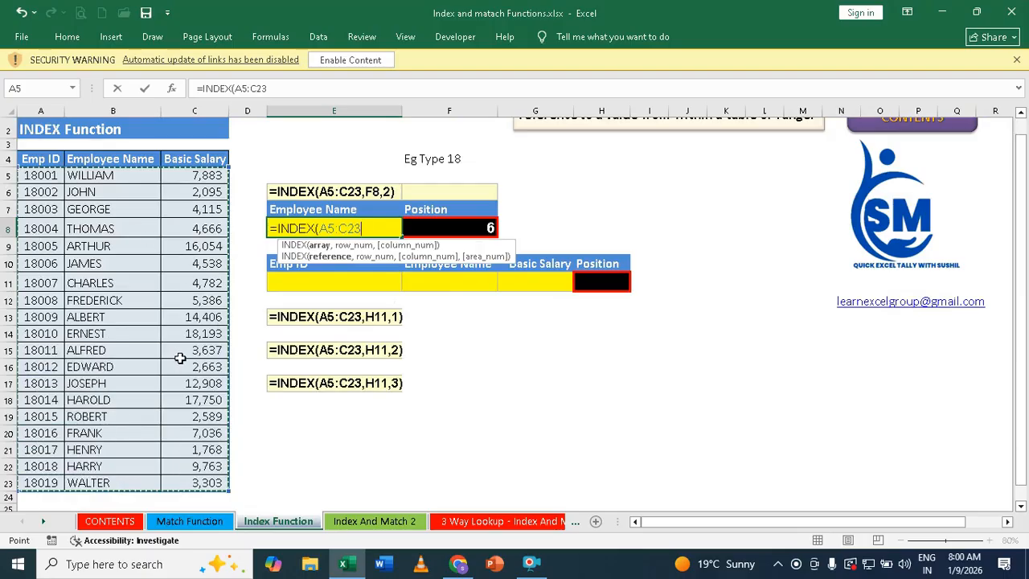
type(",")
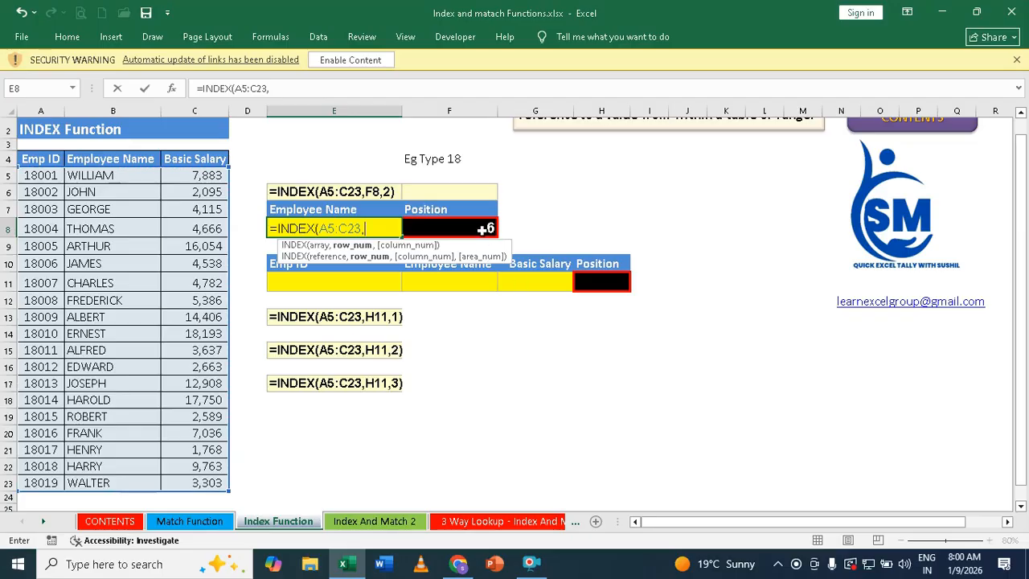
left_click(485, 229)
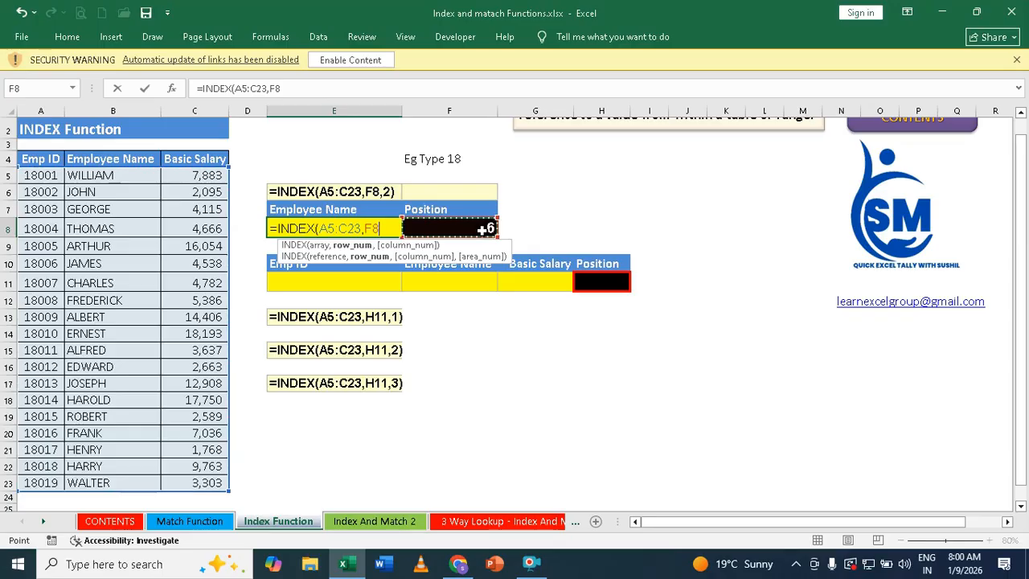
type(",")
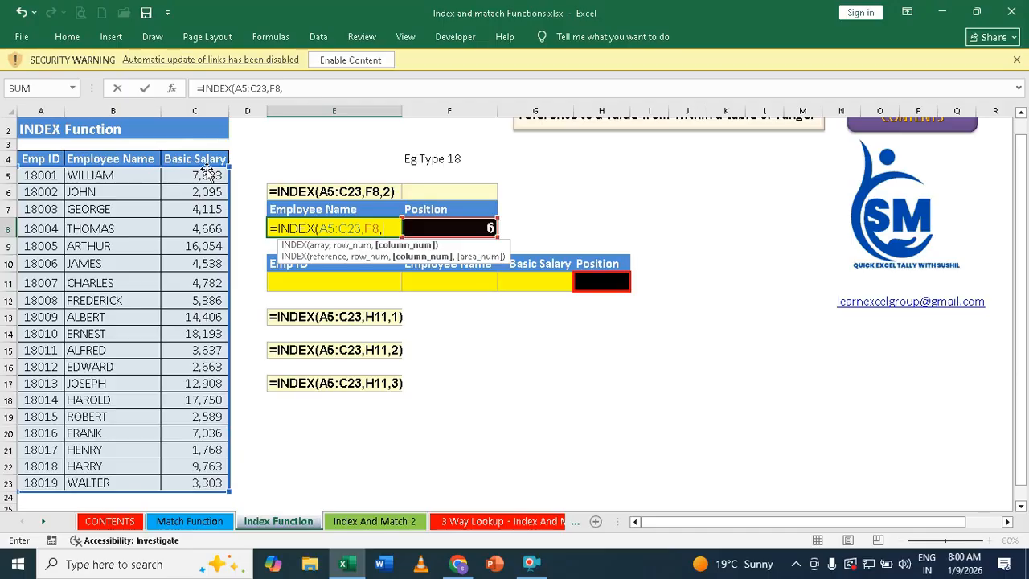
type("2")
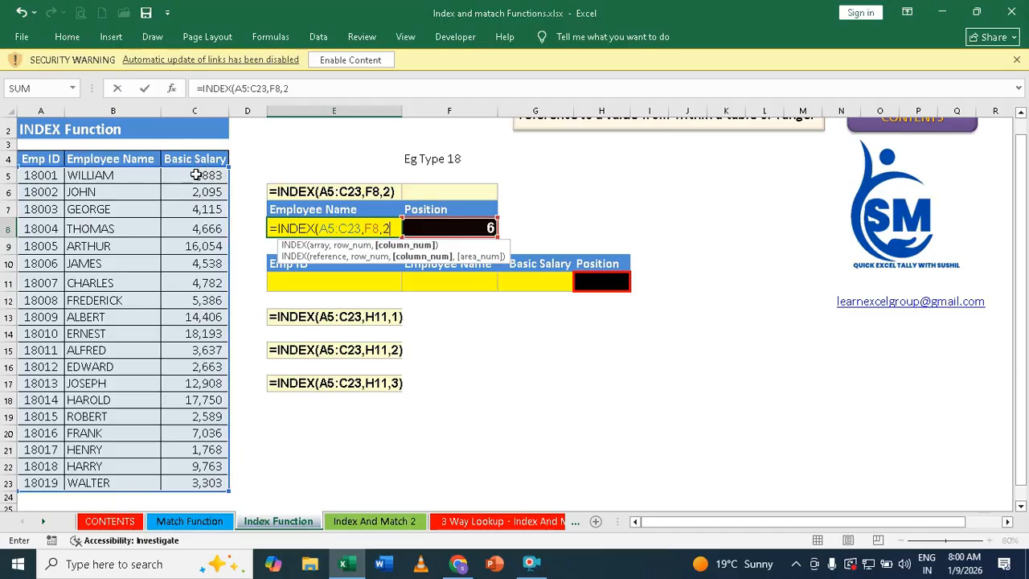
type(")")
key("Return")
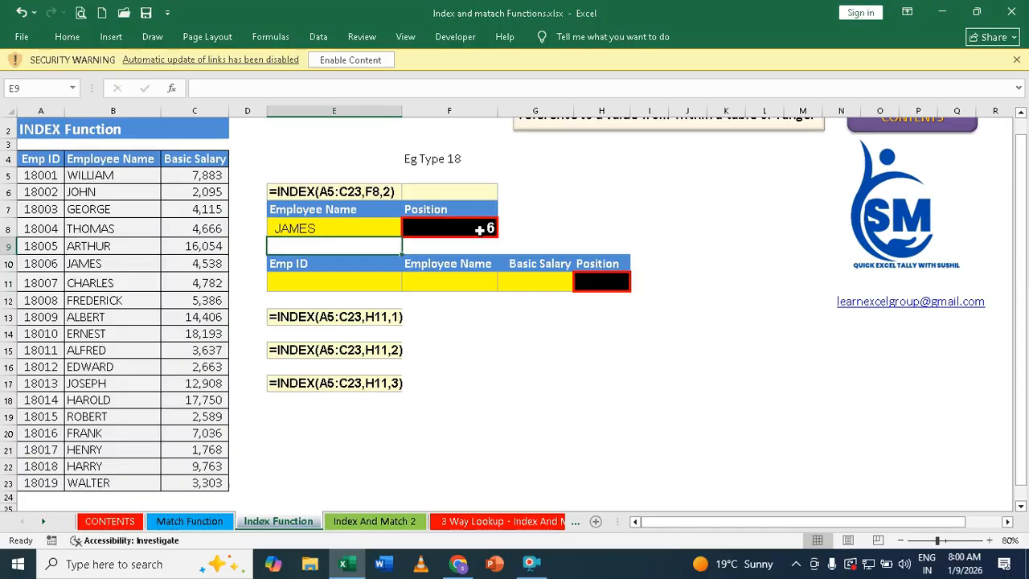
- Test the employee name lookup by setting the position in F8 to 12 and to 19
left_click(480, 230)
type("12")
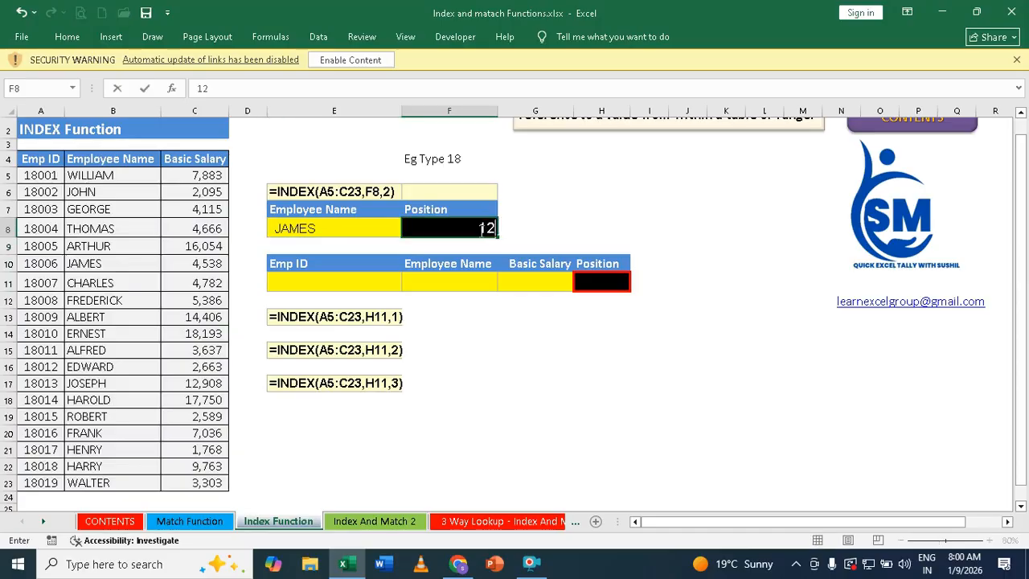
key("Return")
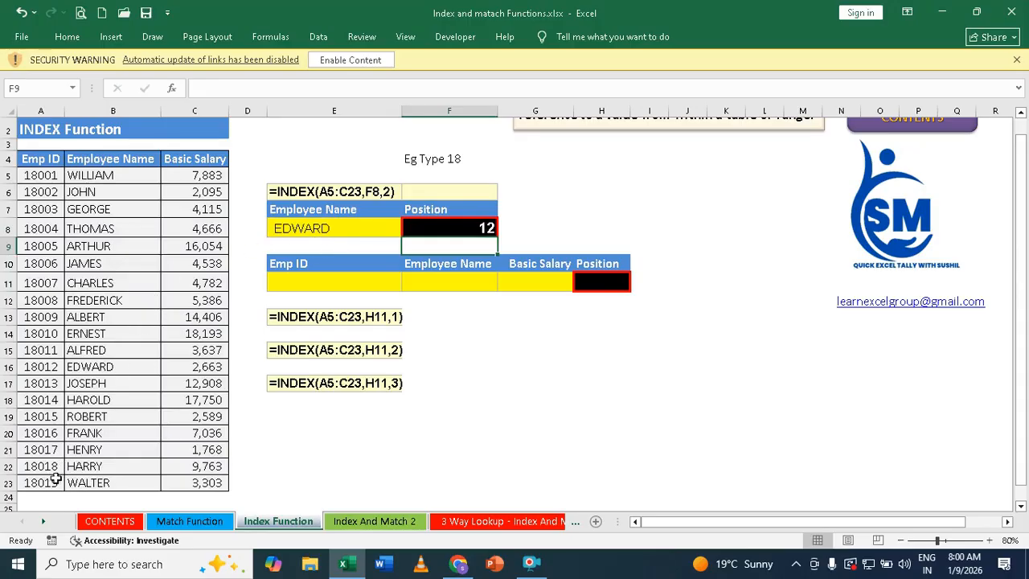
left_click(474, 228)
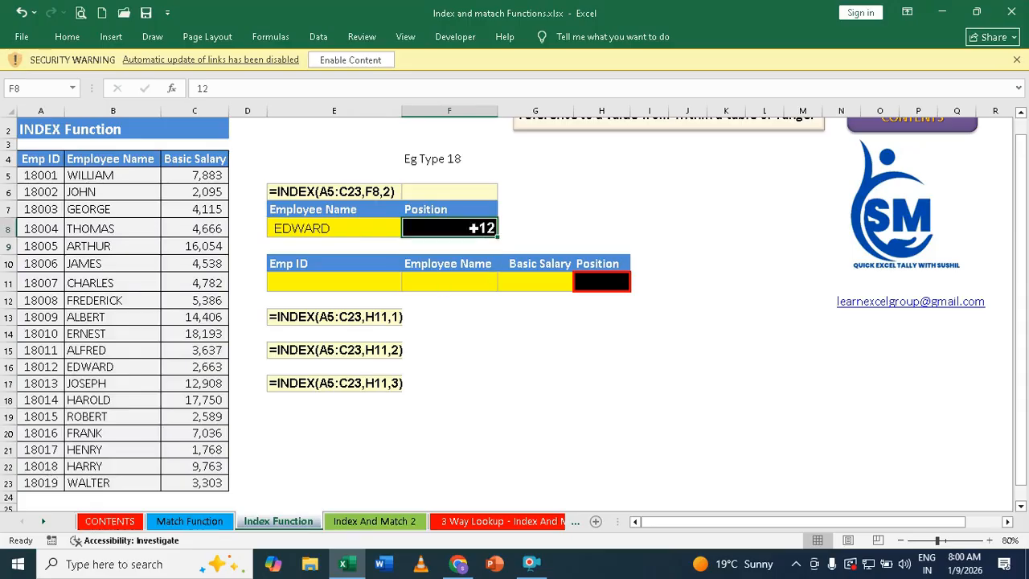
type("19")
key("Return")
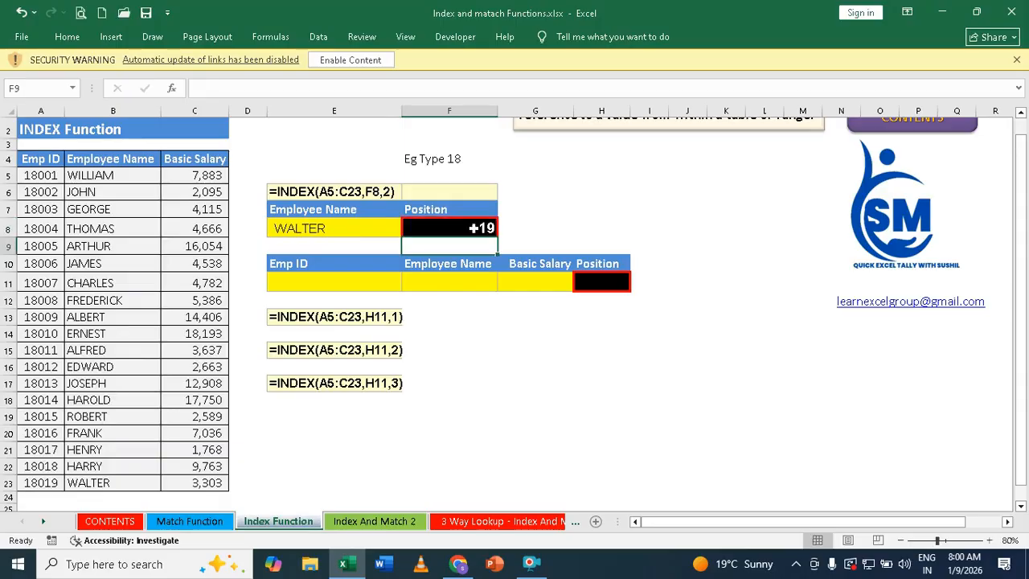
- Test the lookup with an out-of-range position by setting F8 to 20
left_click(473, 228)
type("20")
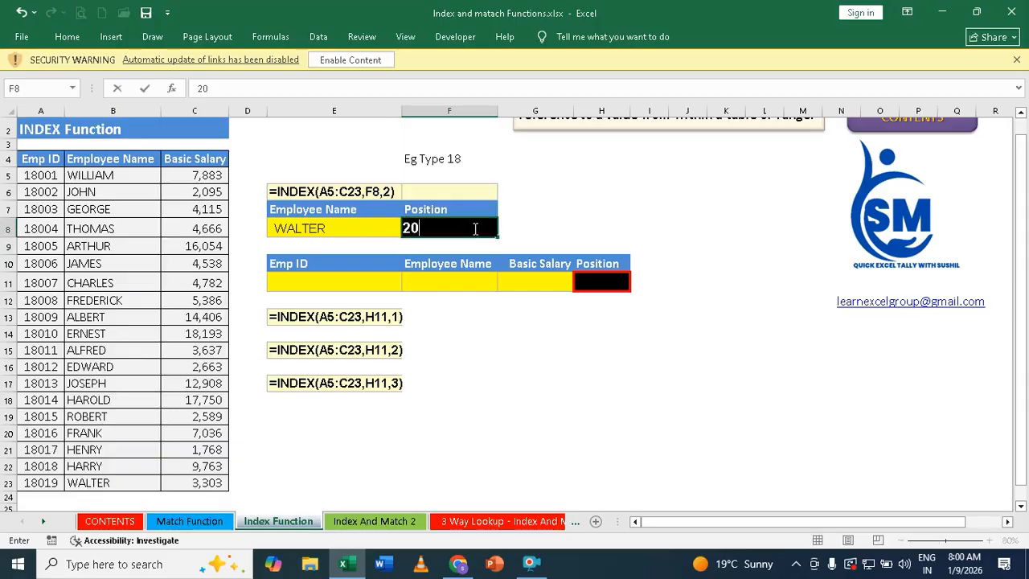
key("Return")
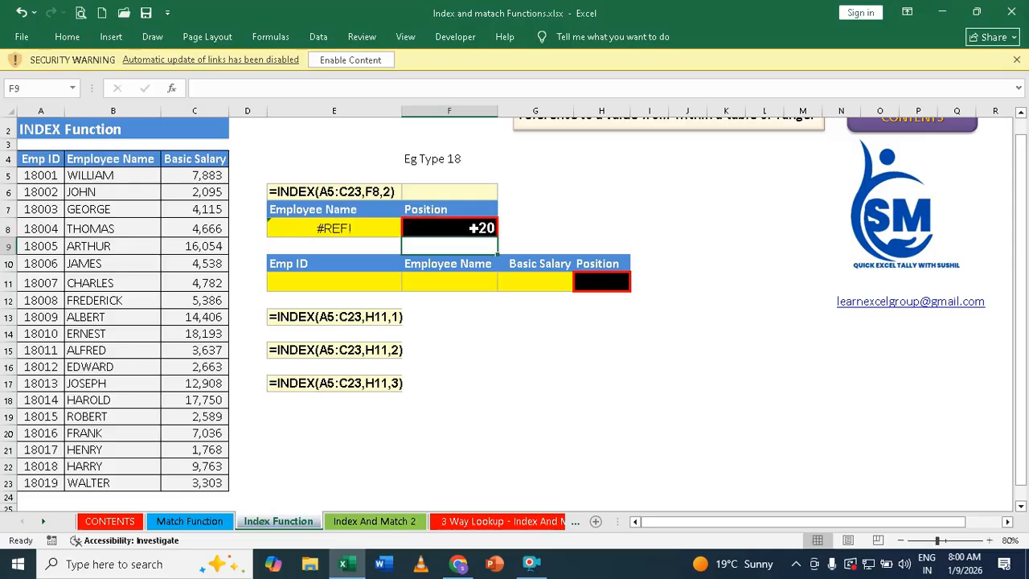
- Replace the out-of-range position in F8 with 19
left_click(473, 229)
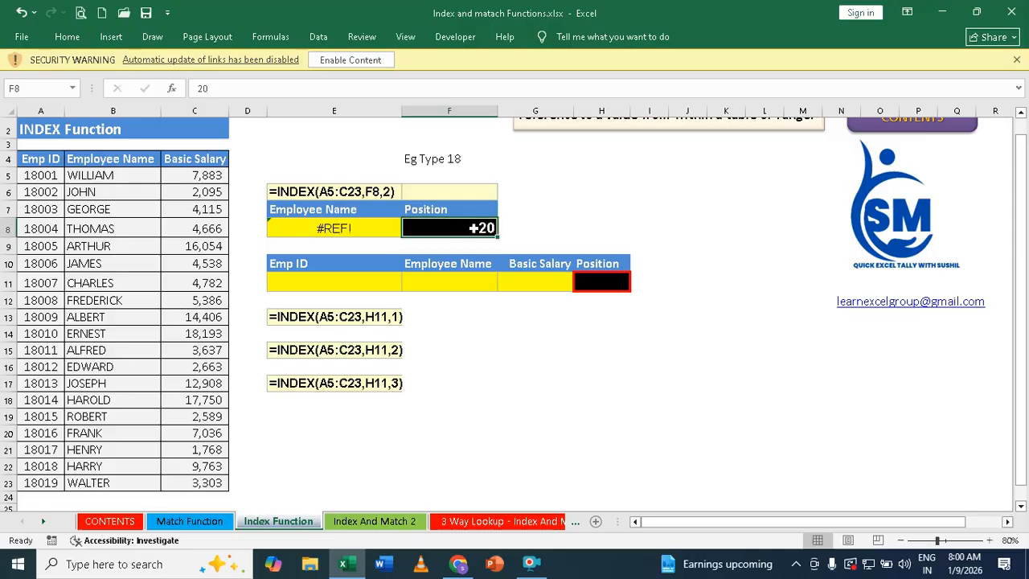
key("F2")
key("BackSpace")
key("BackSpace")
type("19")
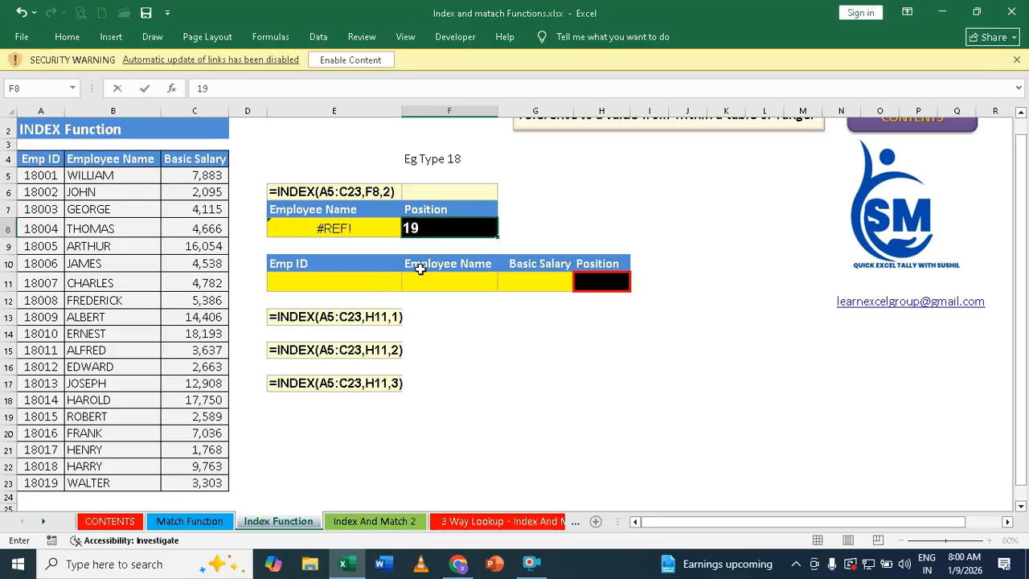
key("Return")
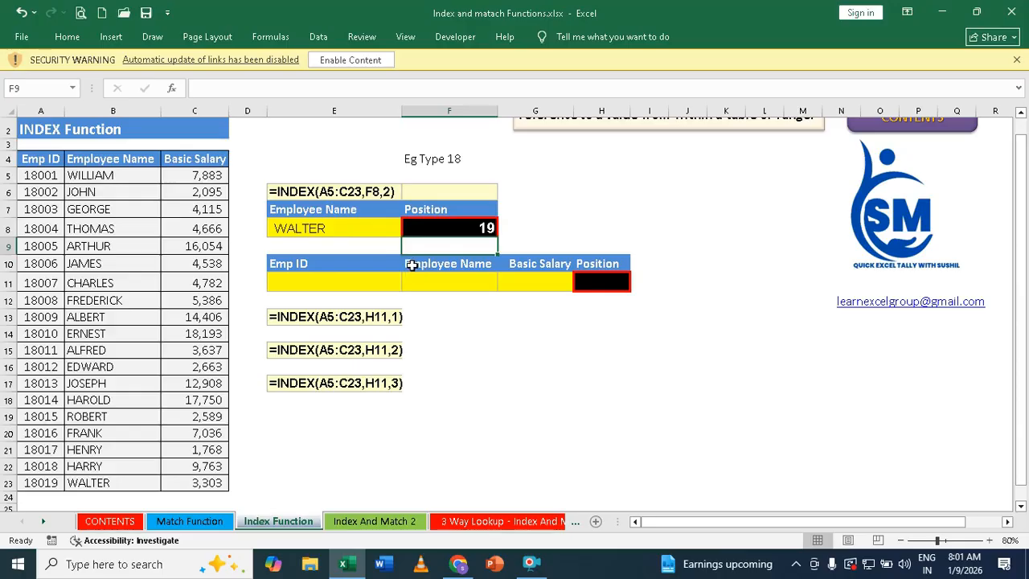
- Enter 4 as the position in H11 of the second lookup table
left_click(301, 280)
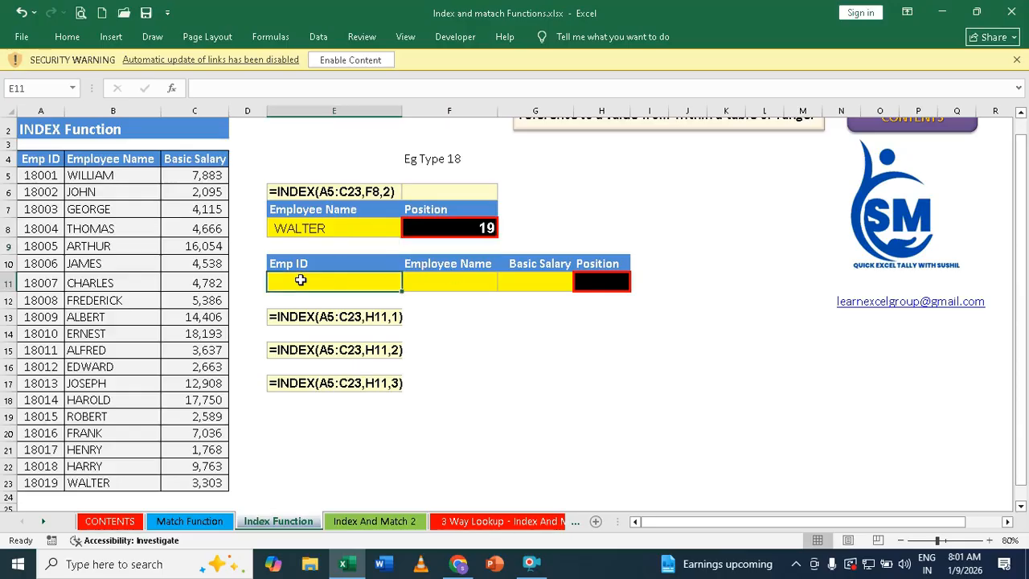
left_click(437, 287)
left_click(533, 285)
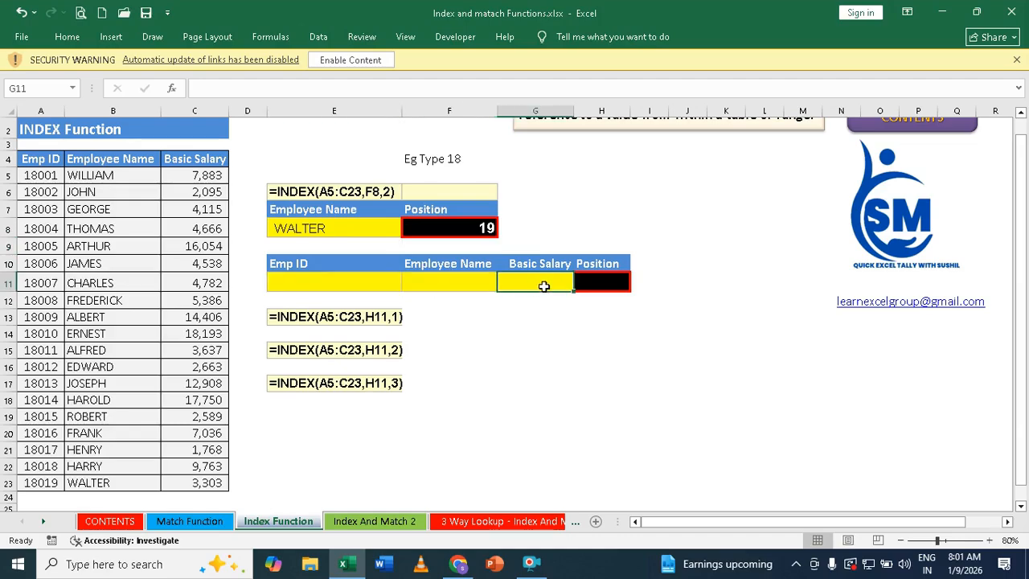
left_click(606, 283)
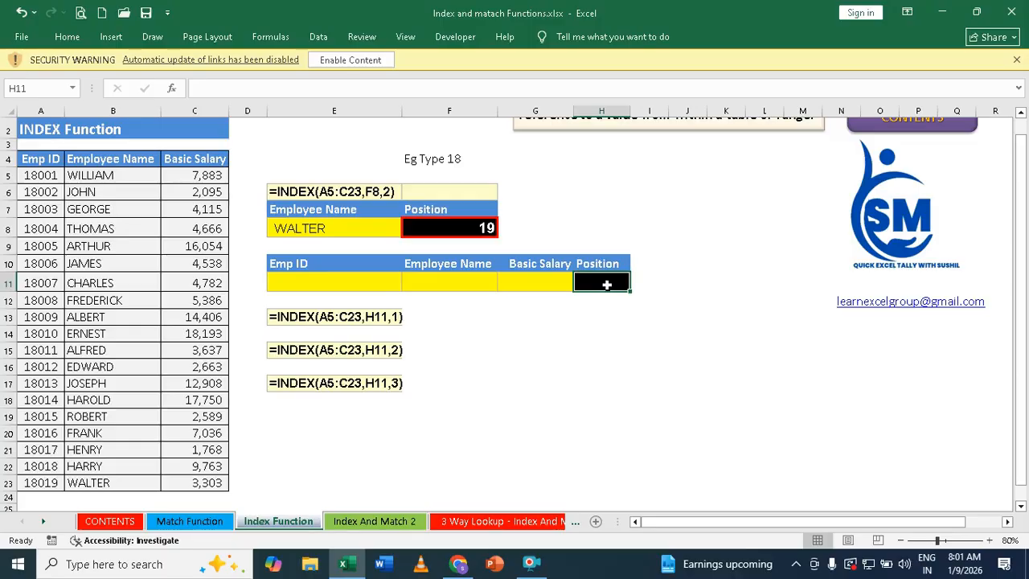
type("4")
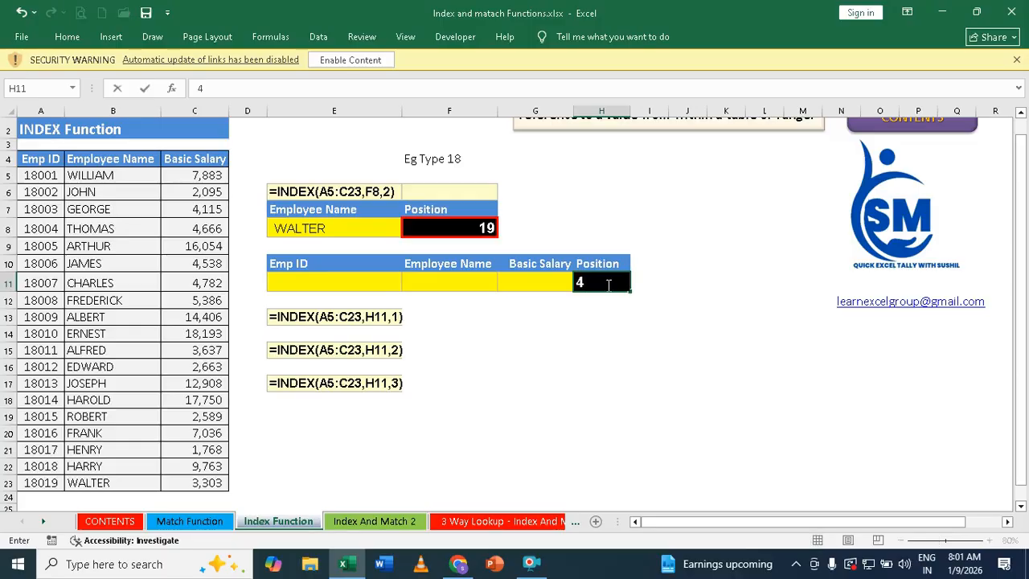
key("Return")
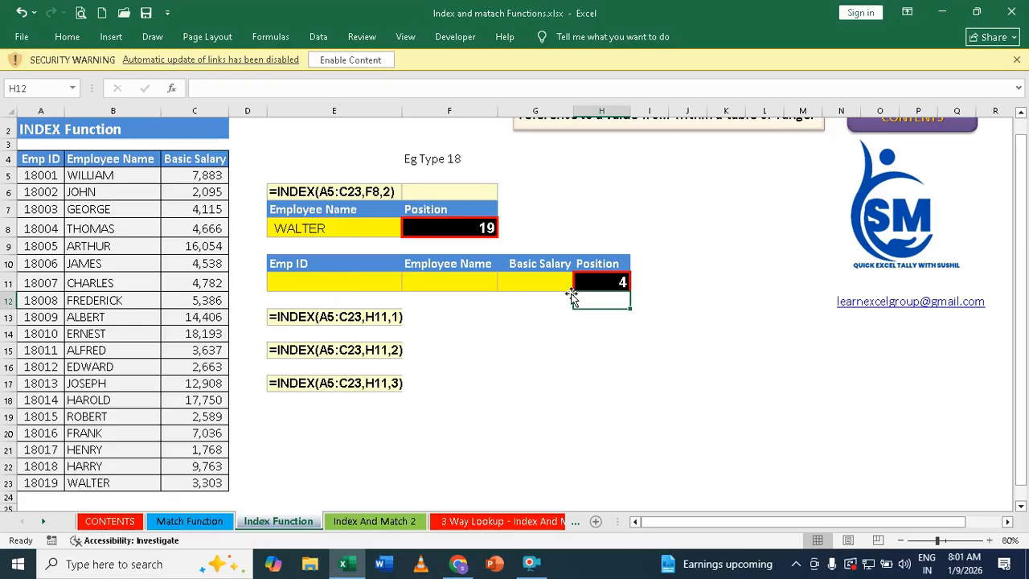
- Look up the Emp ID in E11 of the second table with =INDEX(A5:C23,H11,1)
left_click(299, 280)
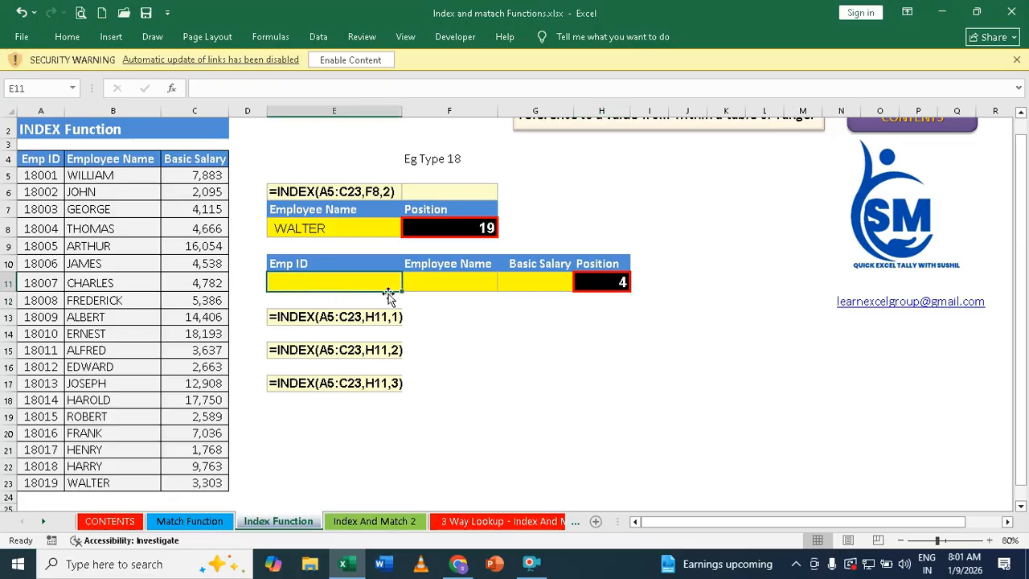
left_click(454, 281)
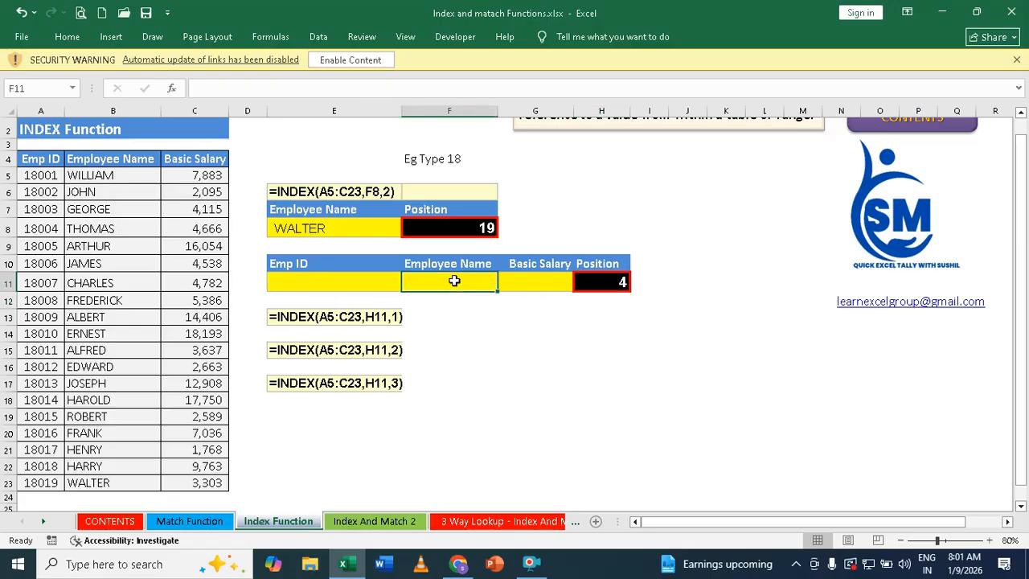
left_click(528, 286)
left_click(329, 284)
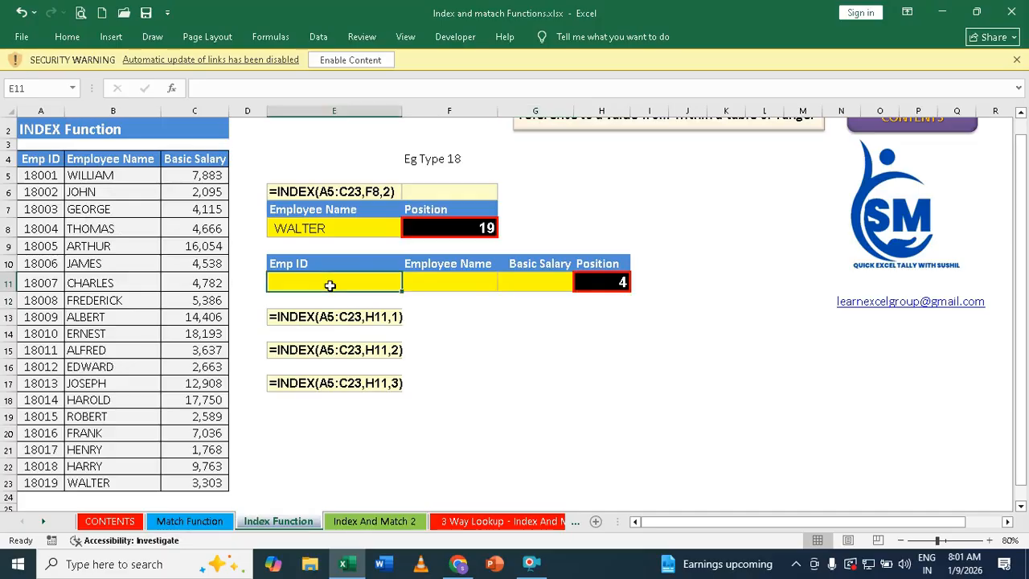
type("=inde")
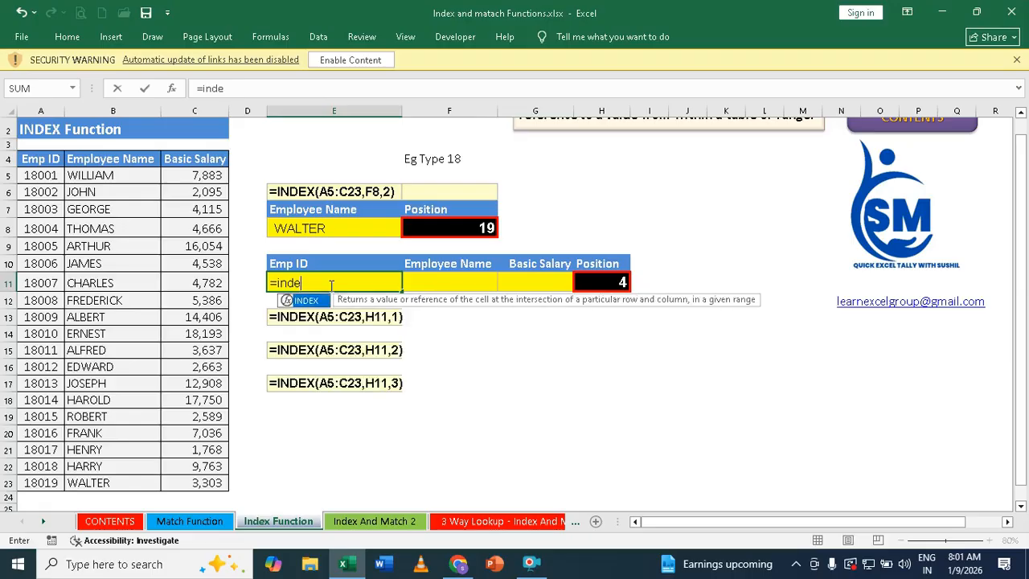
type("x")
key("Tab")
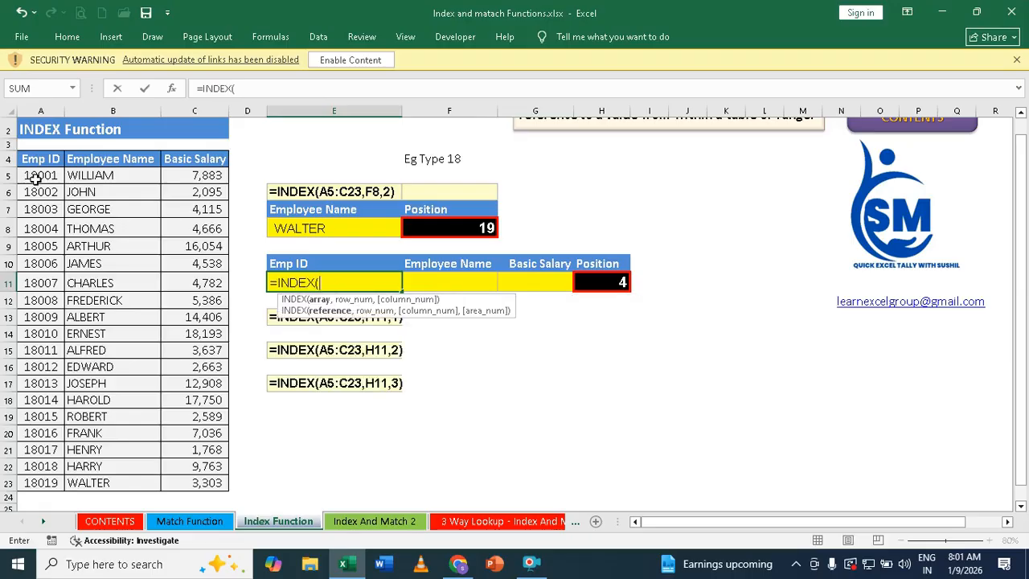
left_click_drag(35, 178, 182, 478)
type(",")
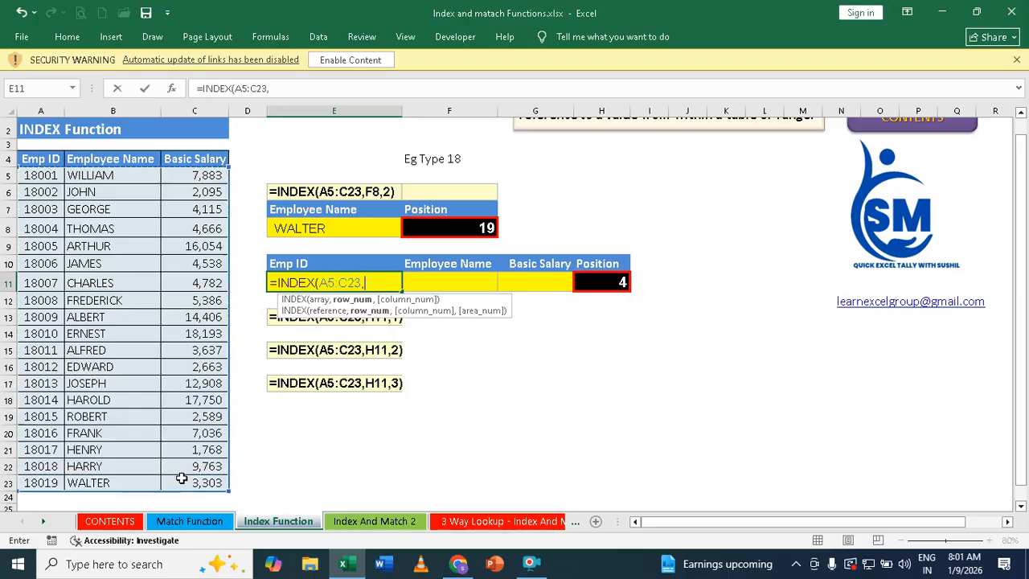
left_click(601, 282)
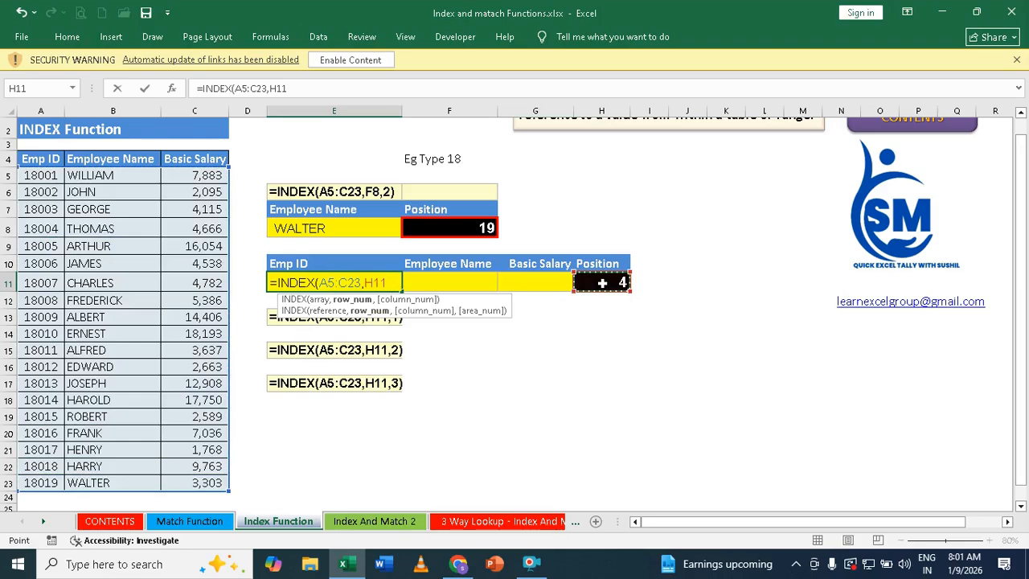
type(",")
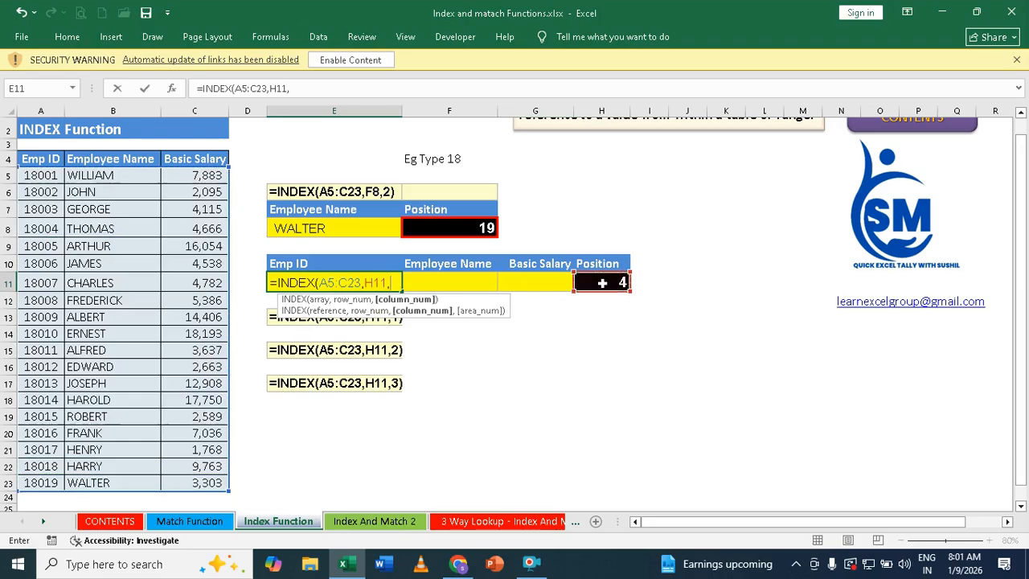
type("1)")
key("Return")
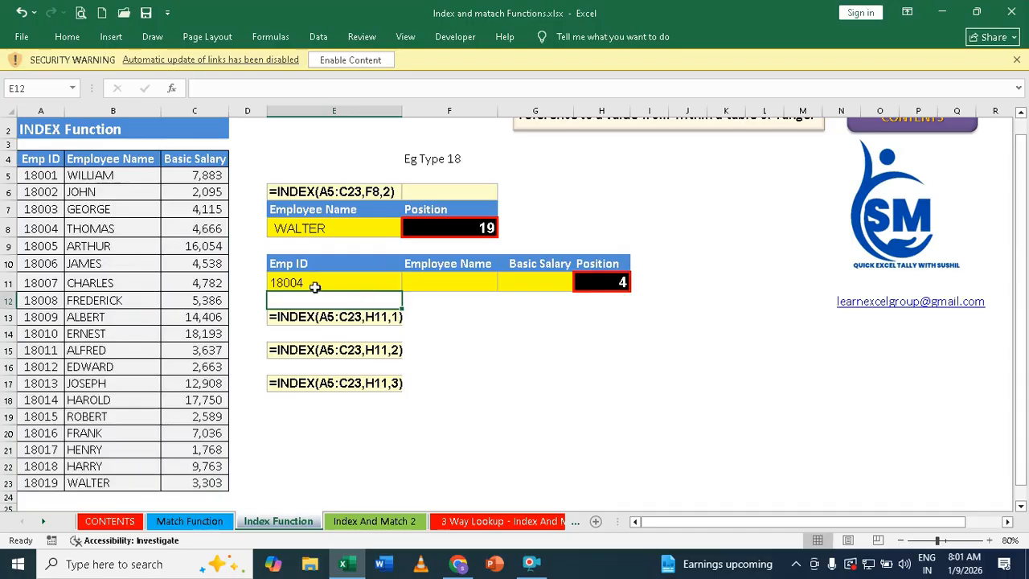
- Look up the Employee Name in F11 of the second table with =INDEX(A5:C23,H11,2)
left_click(452, 277)
type("=")
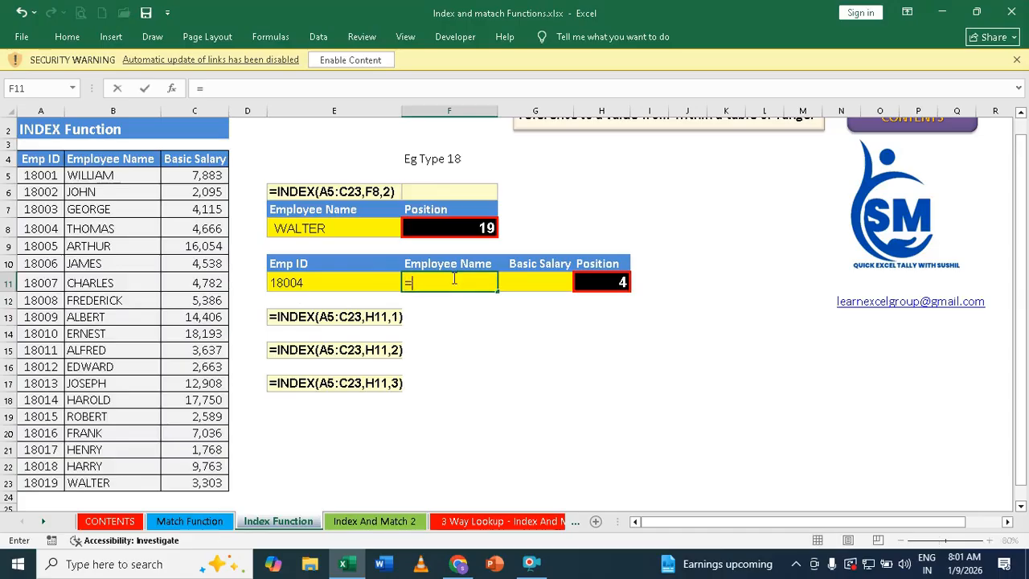
type("index")
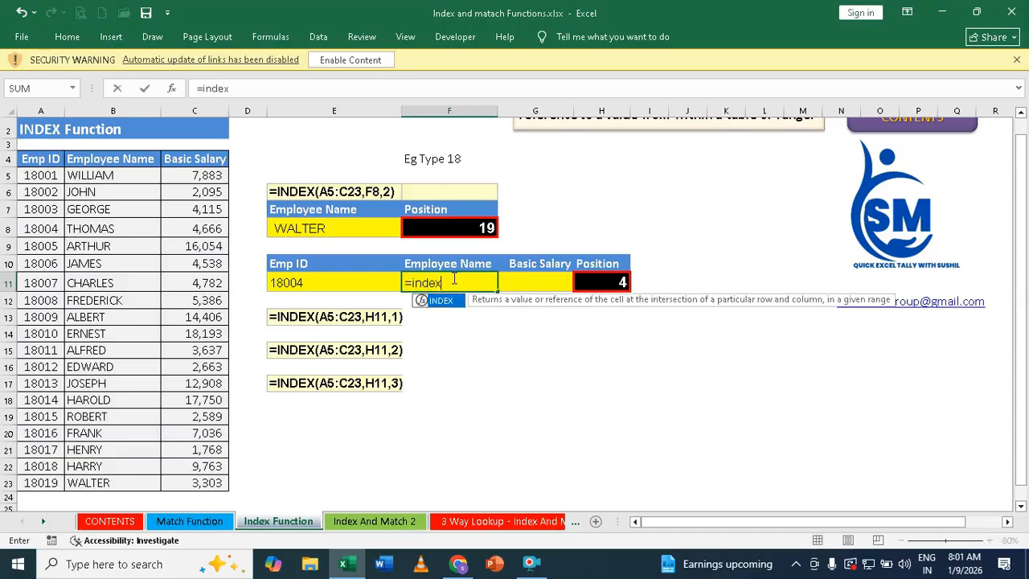
key("Tab")
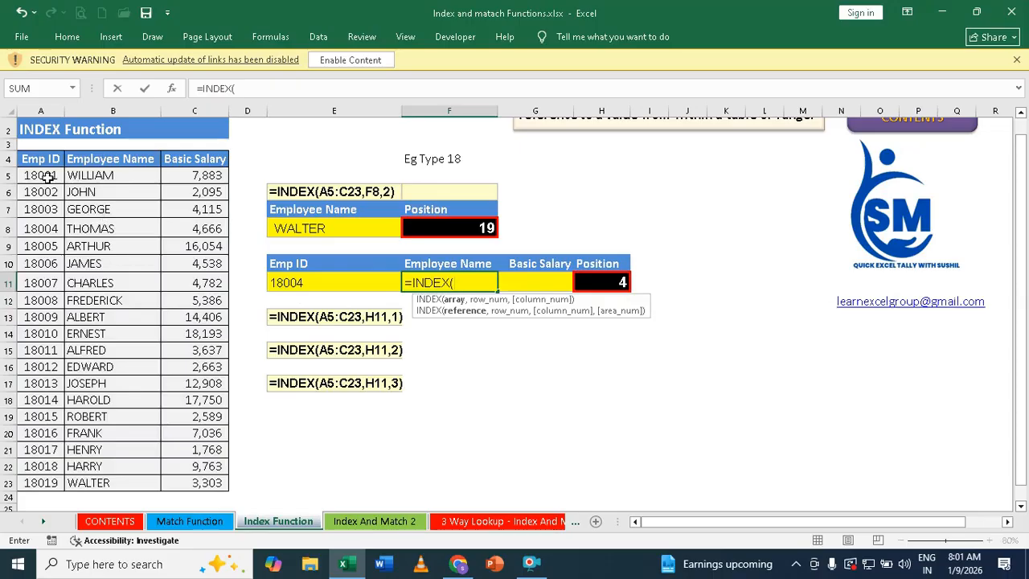
left_click_drag(48, 179, 195, 480)
type(",")
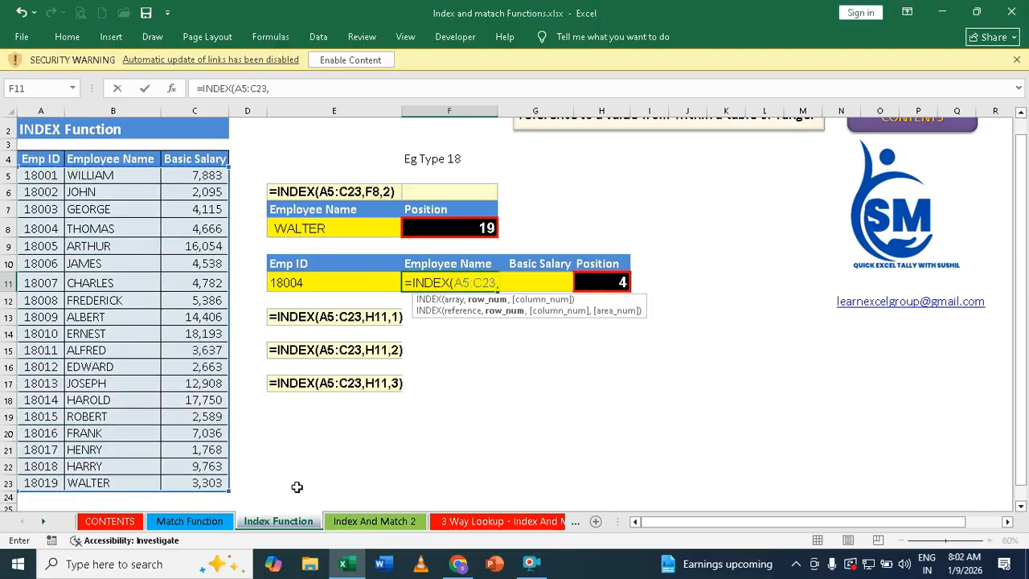
left_click(608, 282)
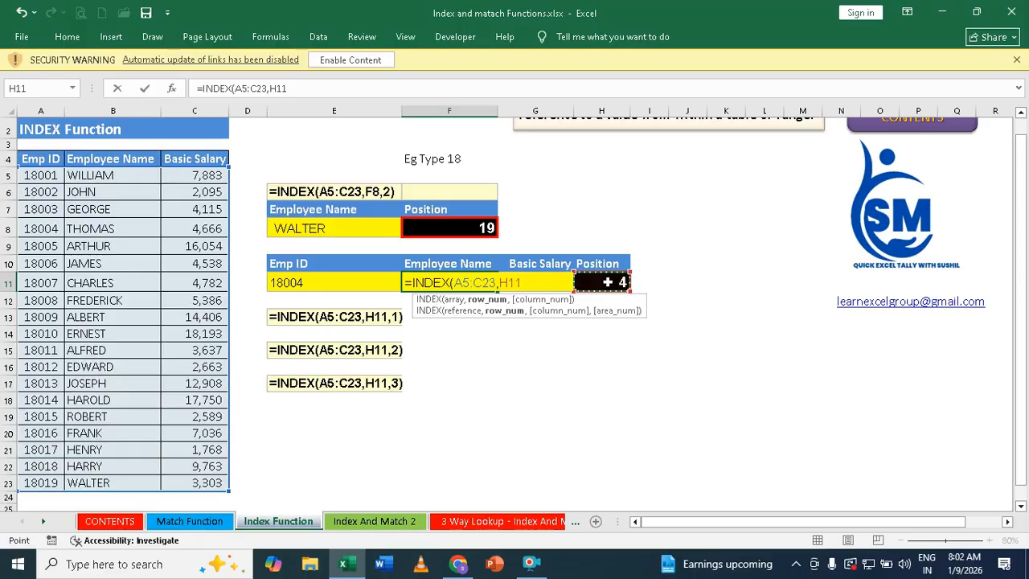
type(",2")
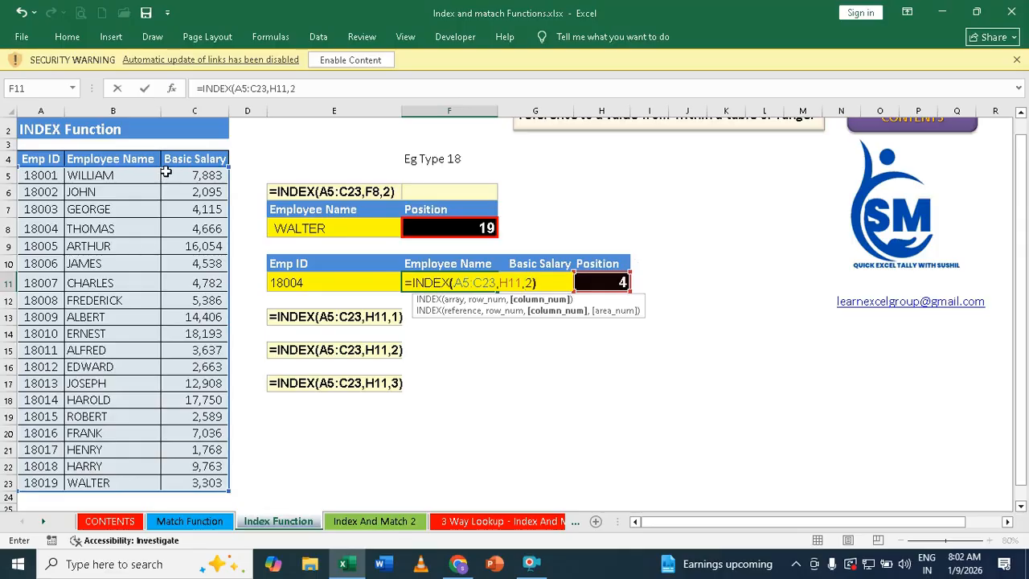
key("Return")
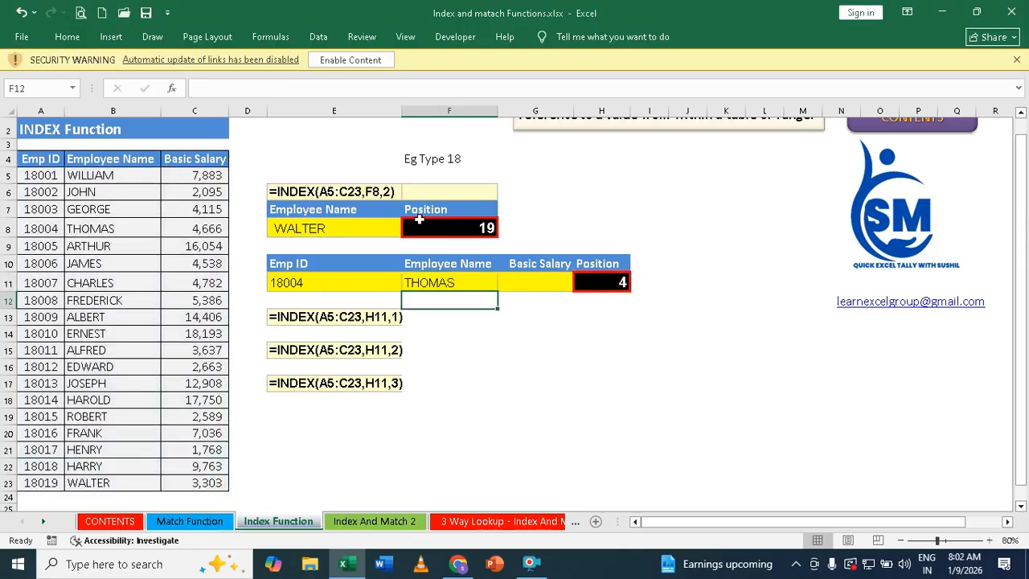
- Look up the Basic Salary in G11 of the second table with =INDEX(A5:C23,H11,3)
left_click(533, 279)
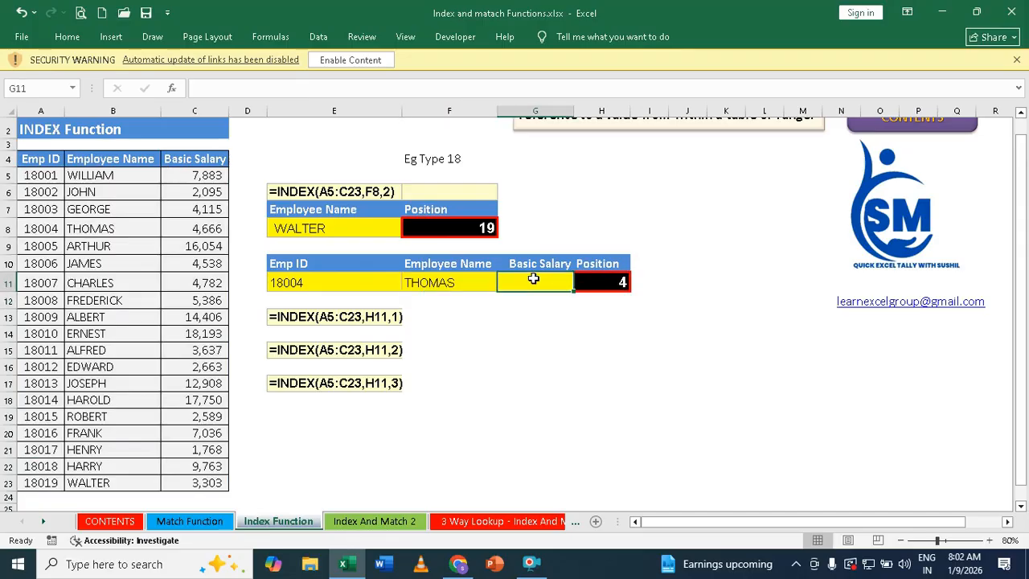
type("=index")
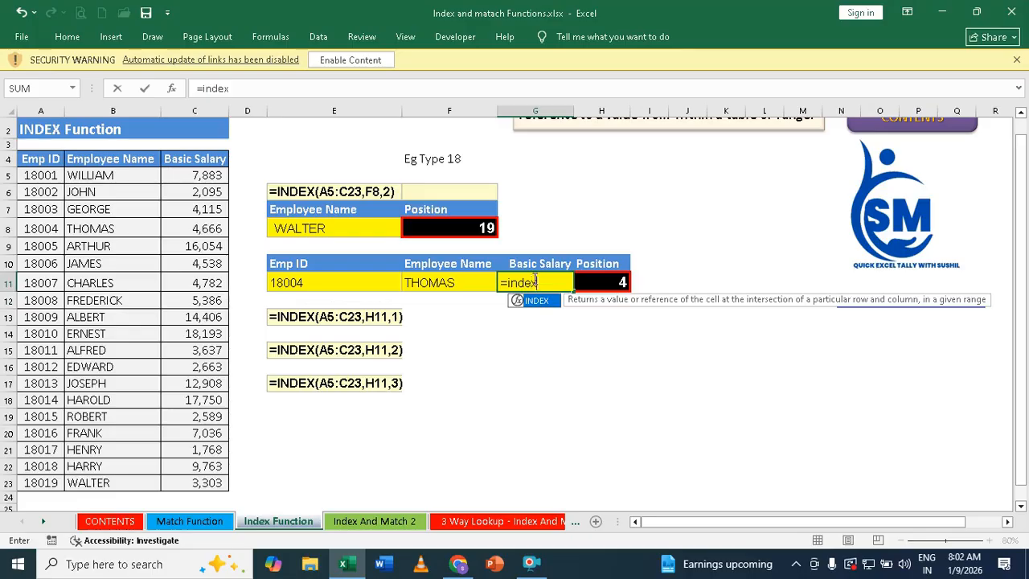
key("Tab")
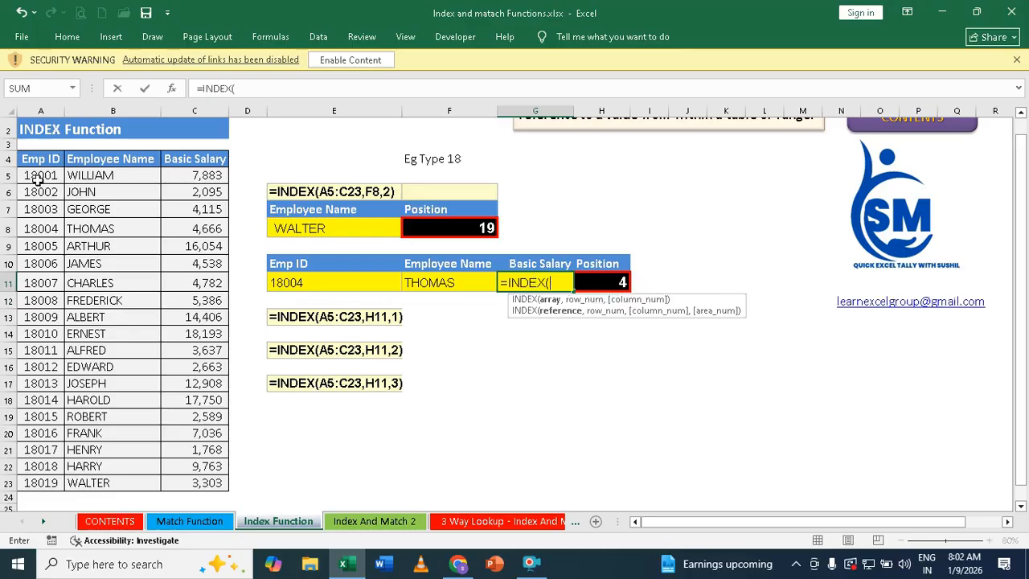
left_click_drag(37, 180, 207, 481)
type(",")
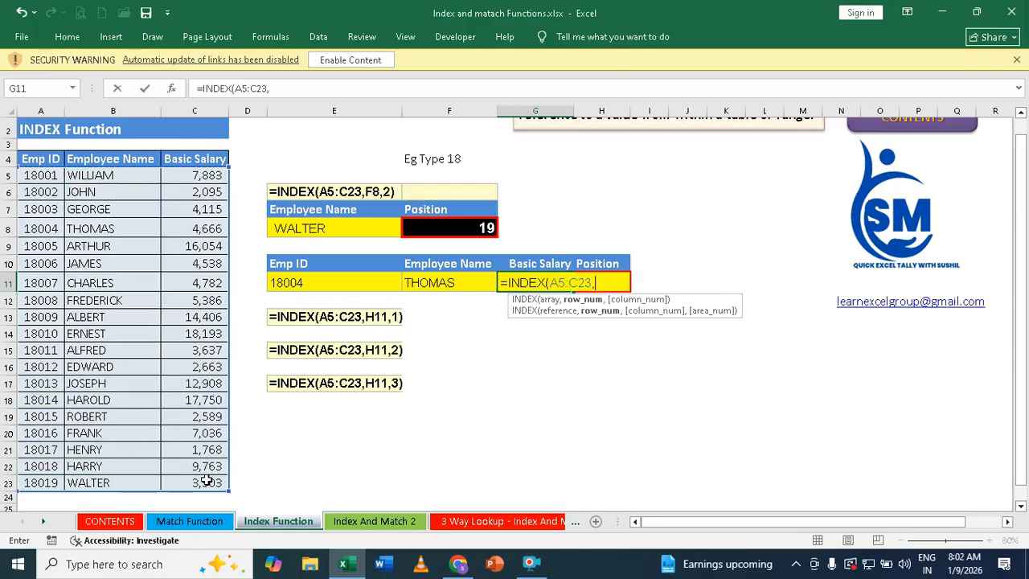
left_click(603, 263)
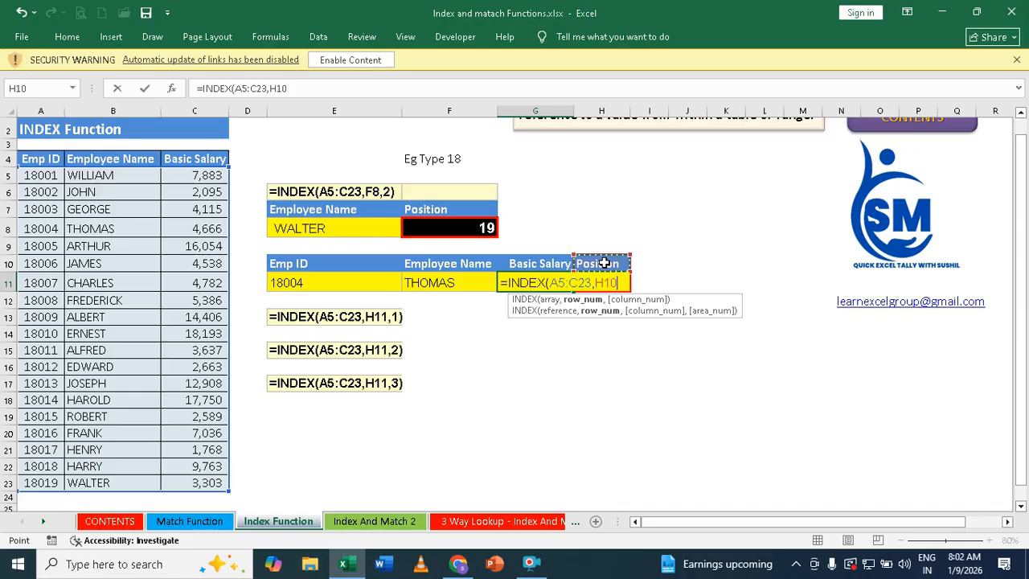
key("Down")
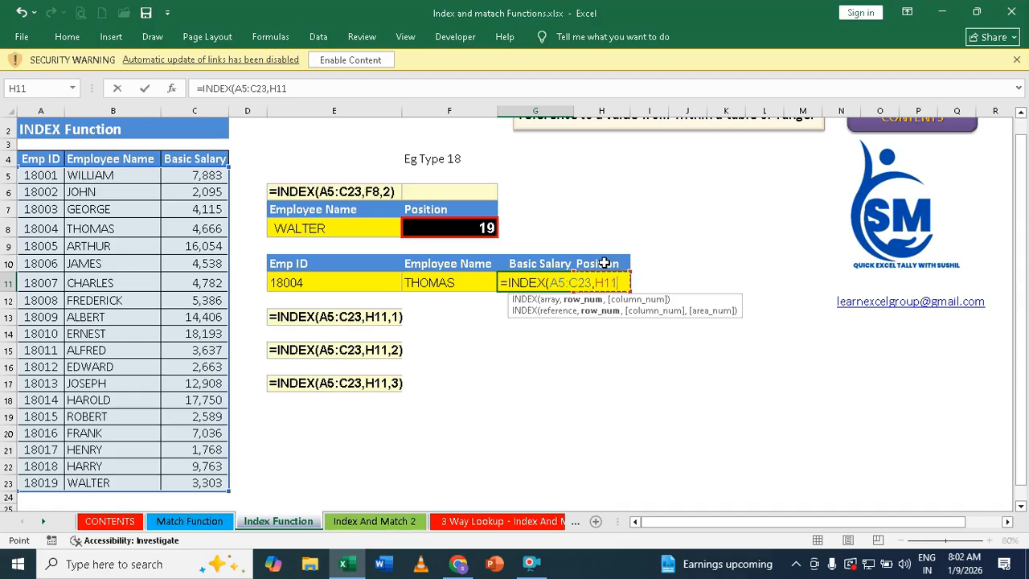
type(",")
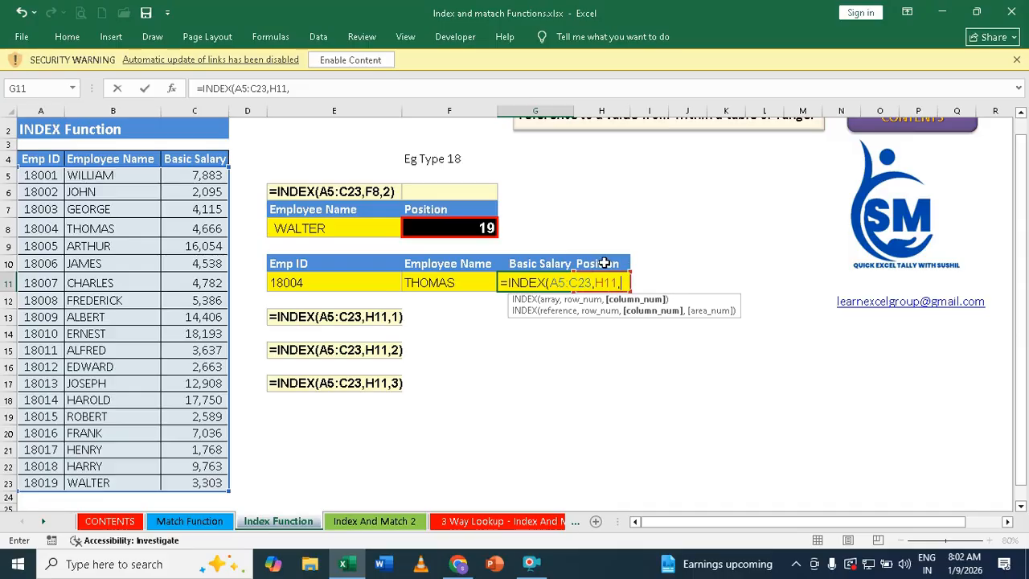
type("3)")
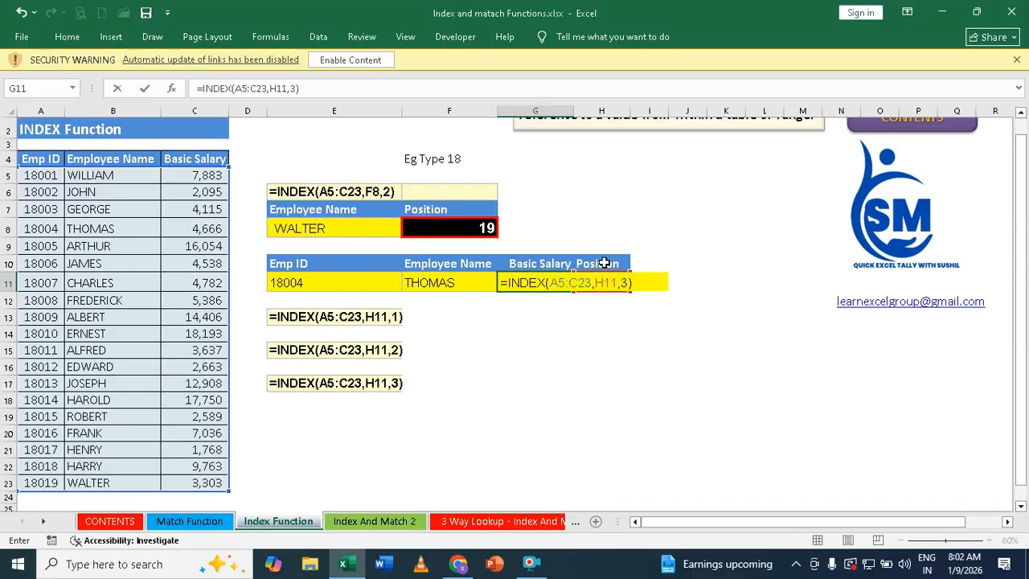
key("Return")
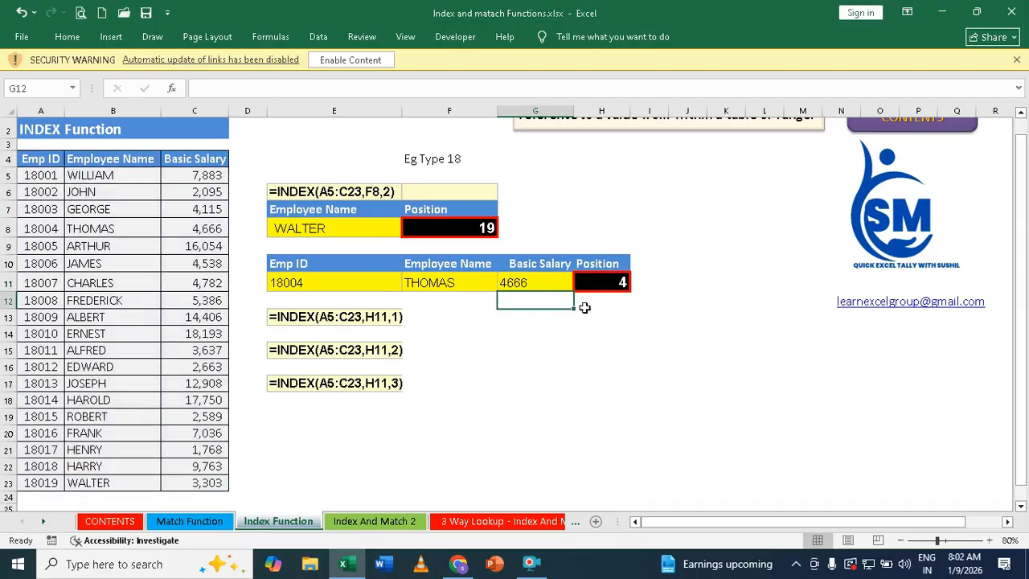
- Test the second table's lookups by setting the position in H11 to 12 and to 19
left_click(621, 281)
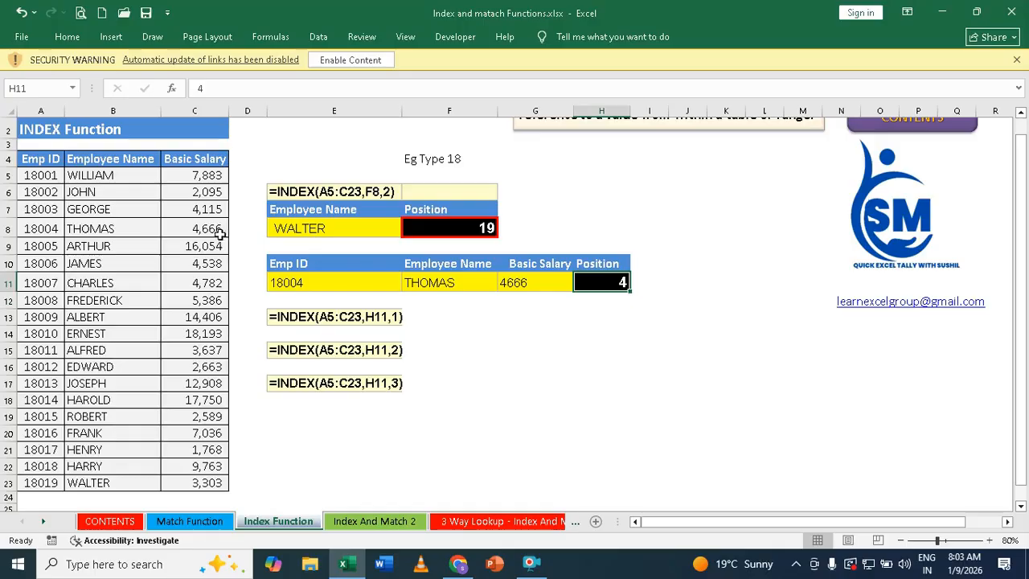
type("12")
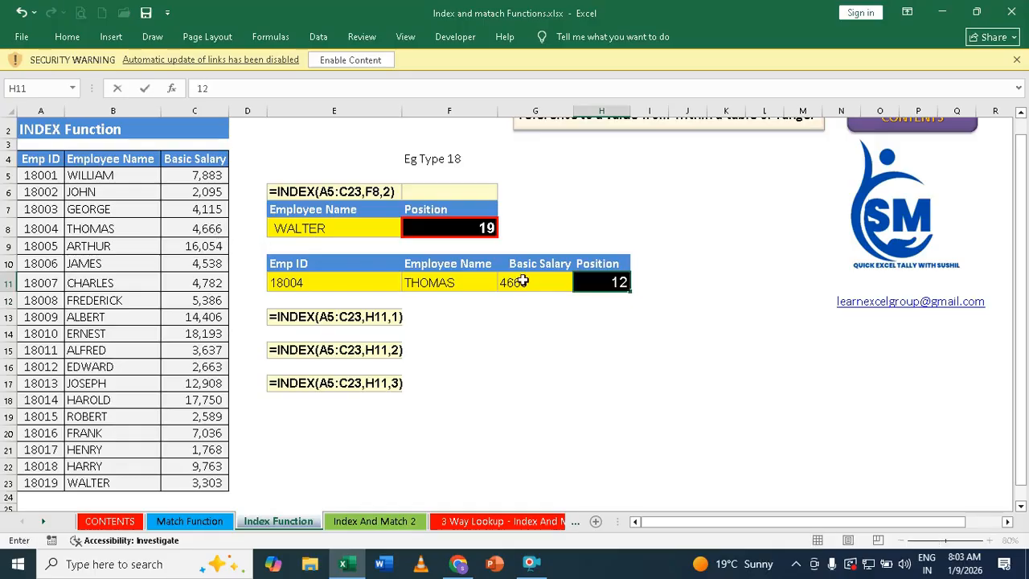
key("Return")
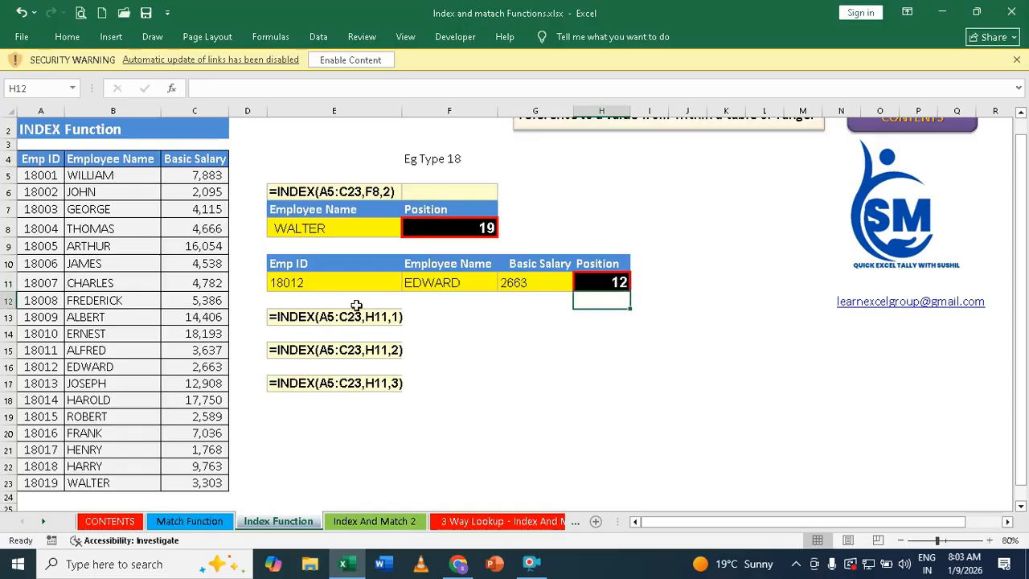
left_click(603, 279)
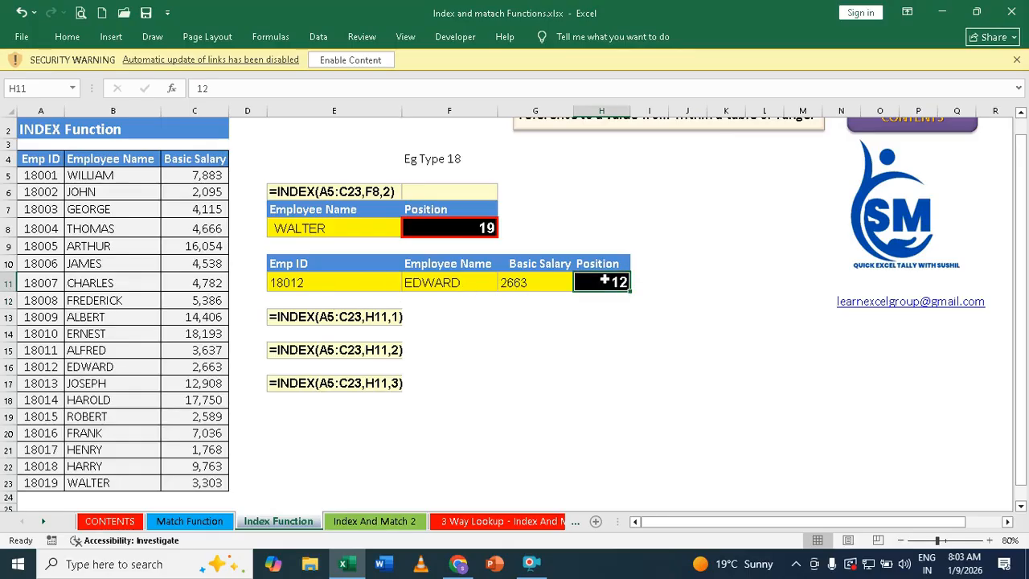
type("19")
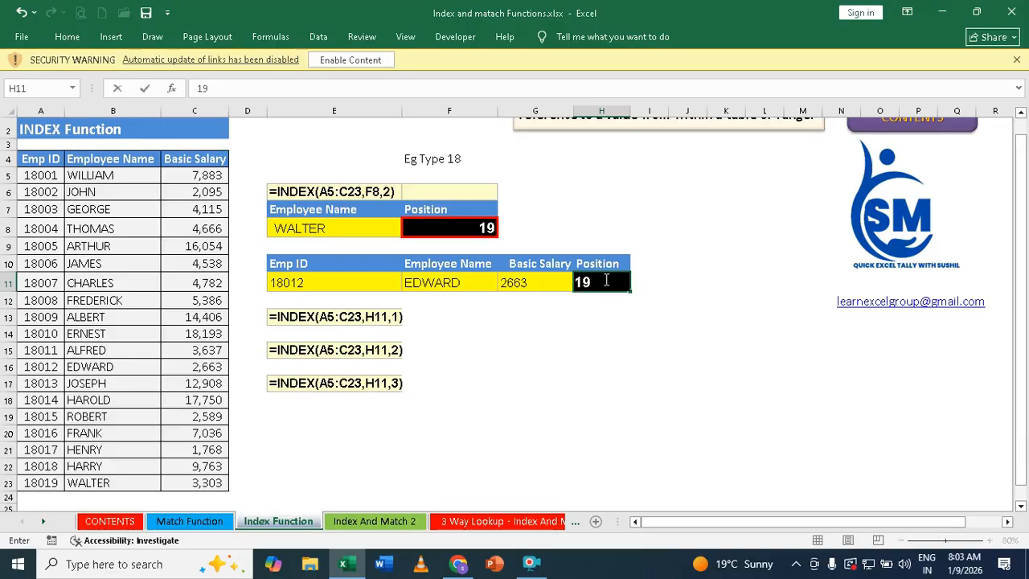
key("ctrl+Return")
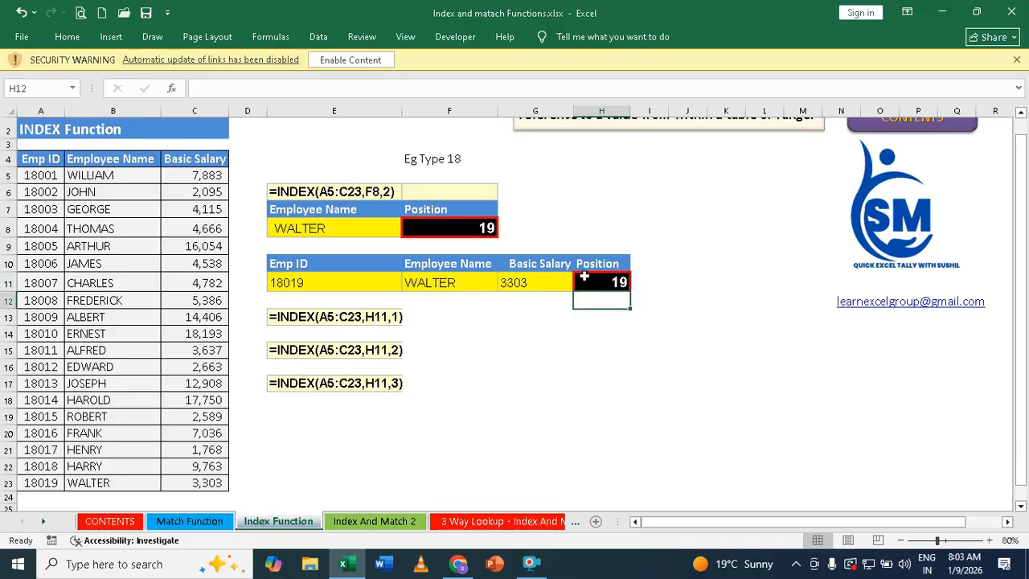
- Test the second table with the out-of-range position 20 in H11, and replace it with 3
type("20")
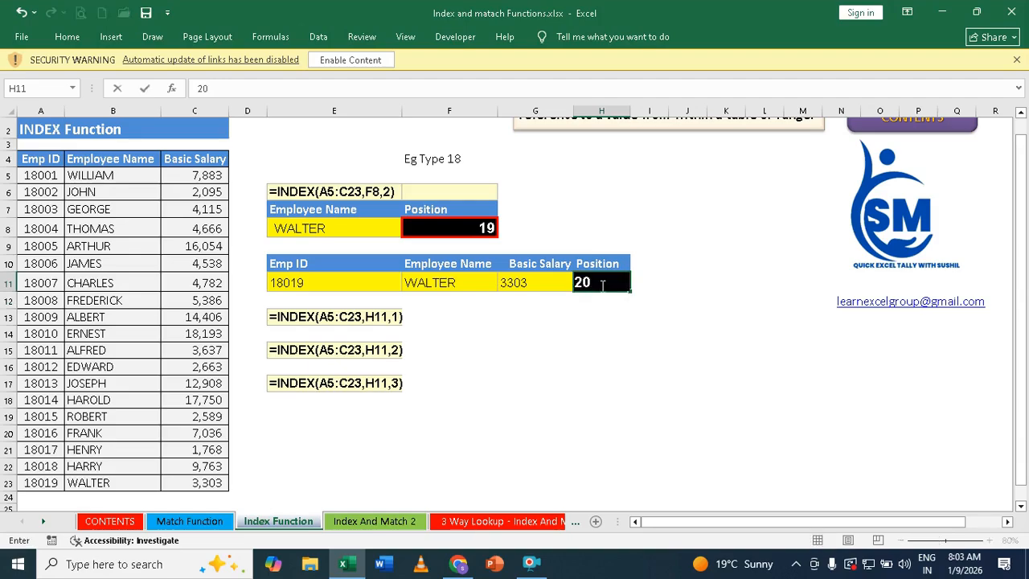
key("Return")
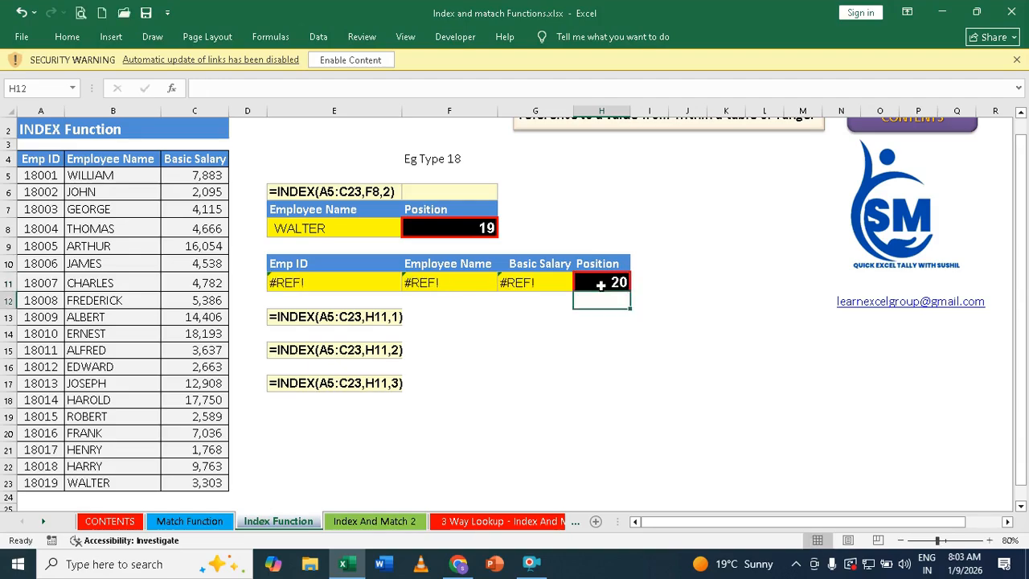
left_click(597, 280)
type("3")
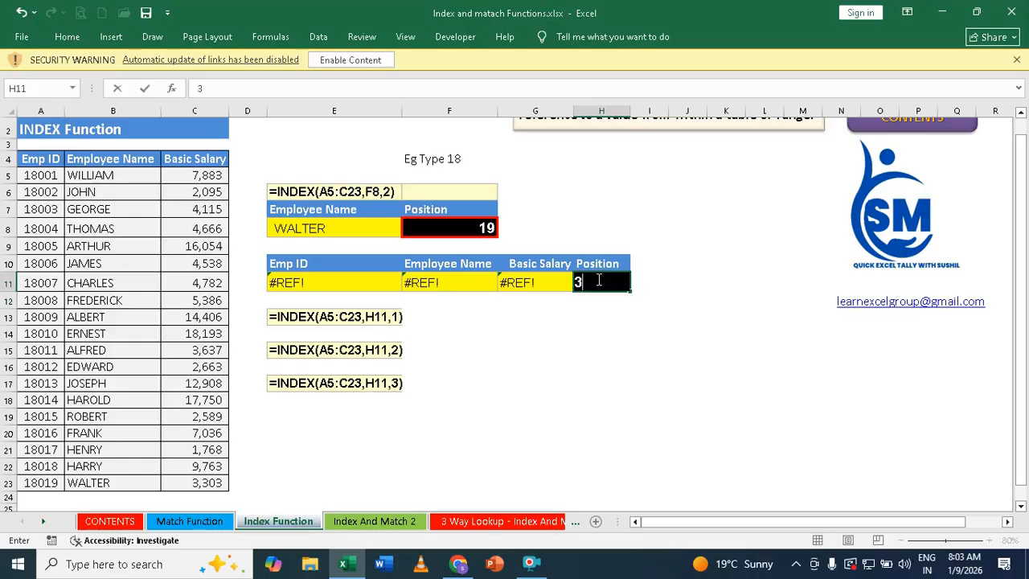
key("Return")
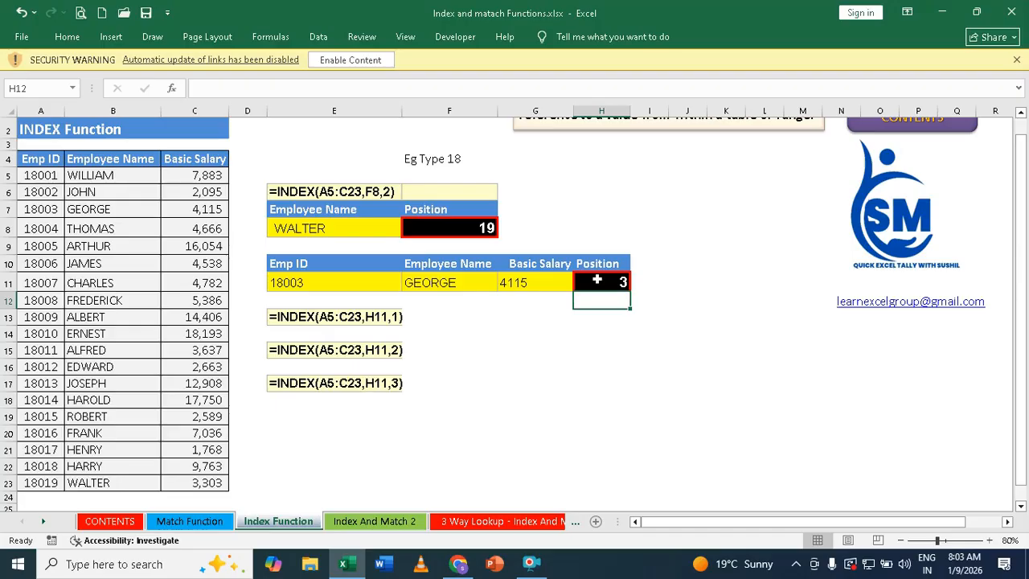
left_click(529, 564)
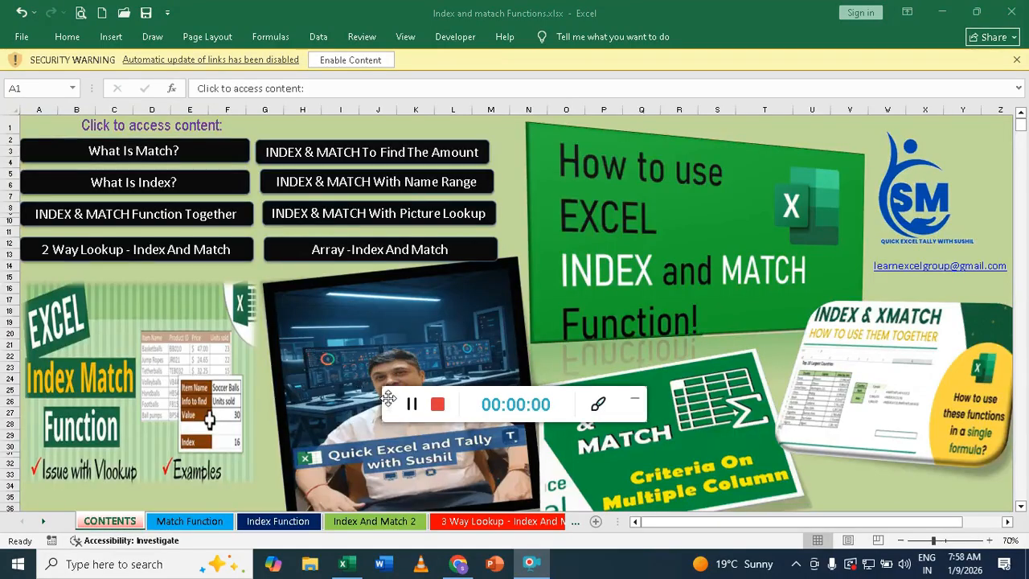
left_click_drag(454, 402, 763, 479)
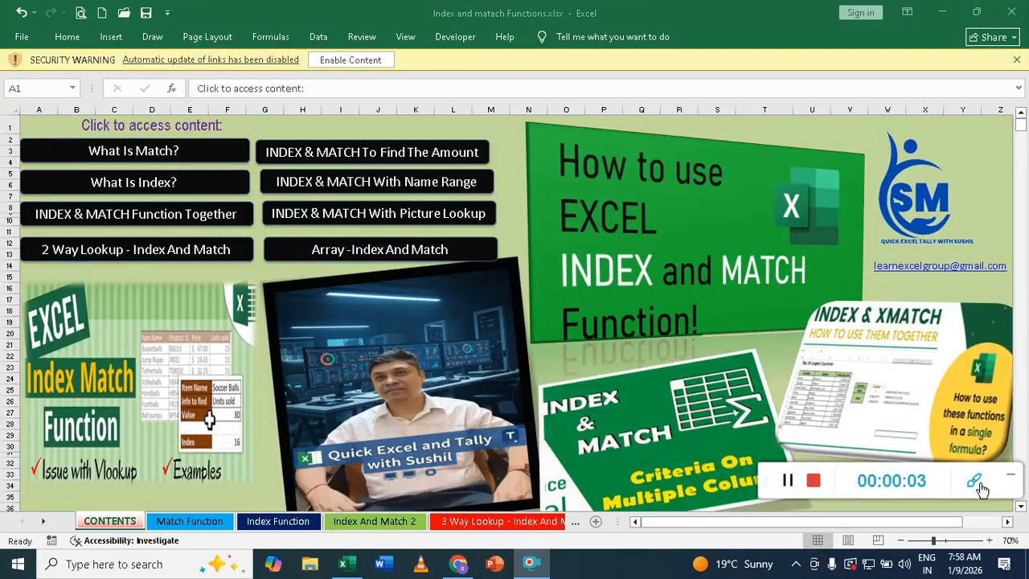
left_click(1010, 480)
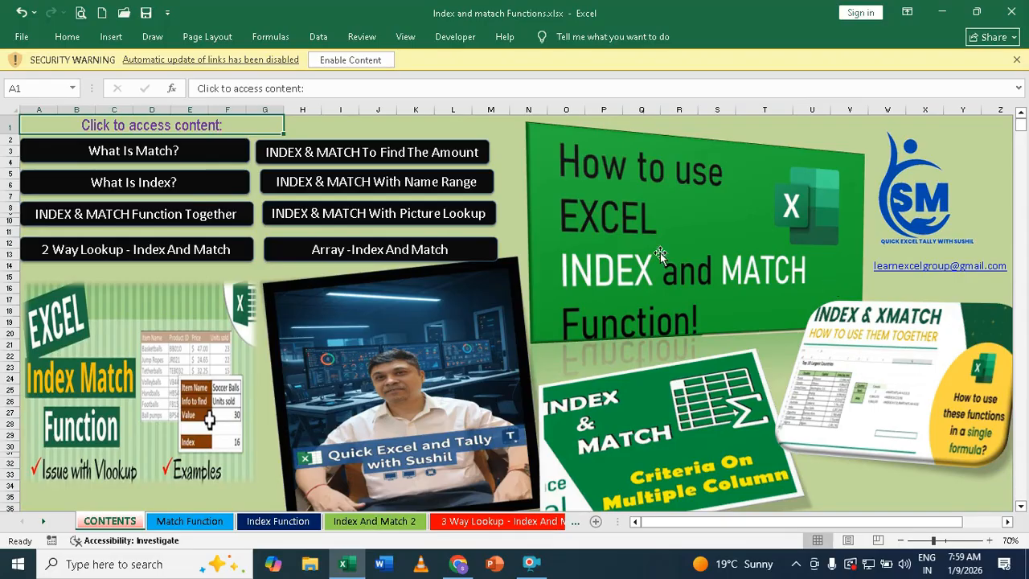
- Open the "What Is Index?" topic from the contents sheet and enter 6 as the position in F8
left_click(142, 175)
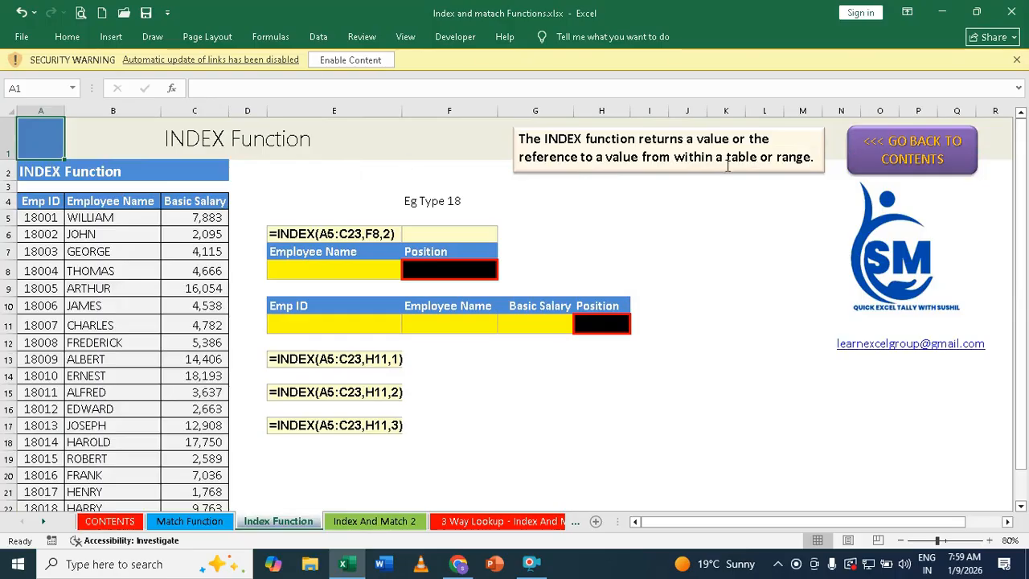
left_click(444, 266)
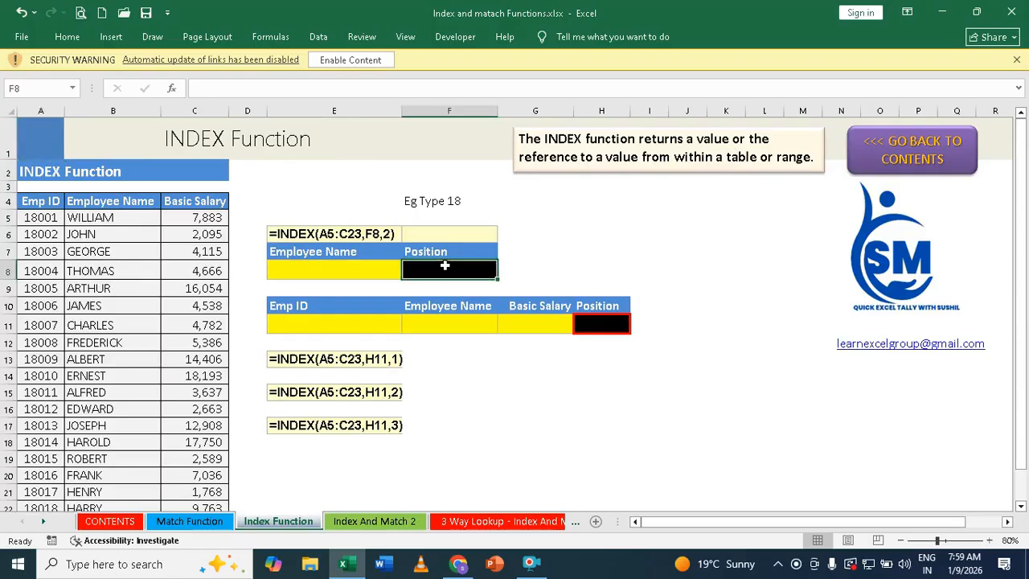
type("6")
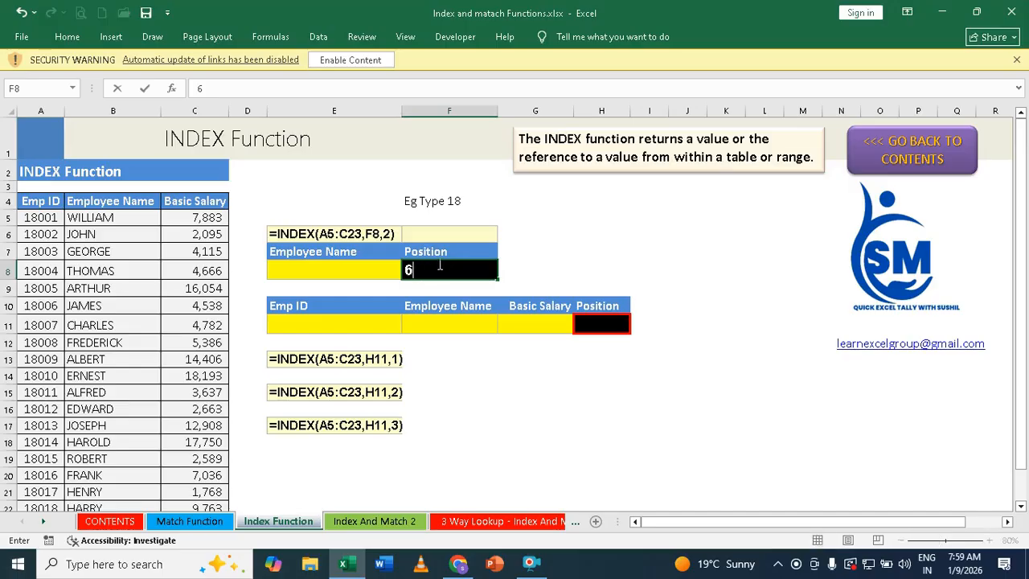
key("Return")
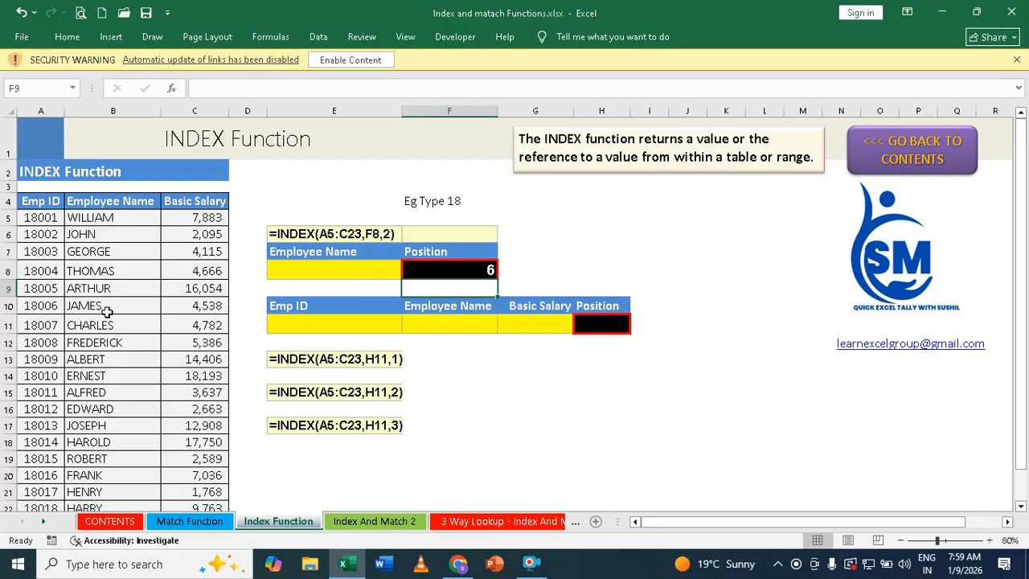
- Look up the Employee Name in E8 of the first table with =INDEX(A5:C23,F8,2)
left_click(324, 271)
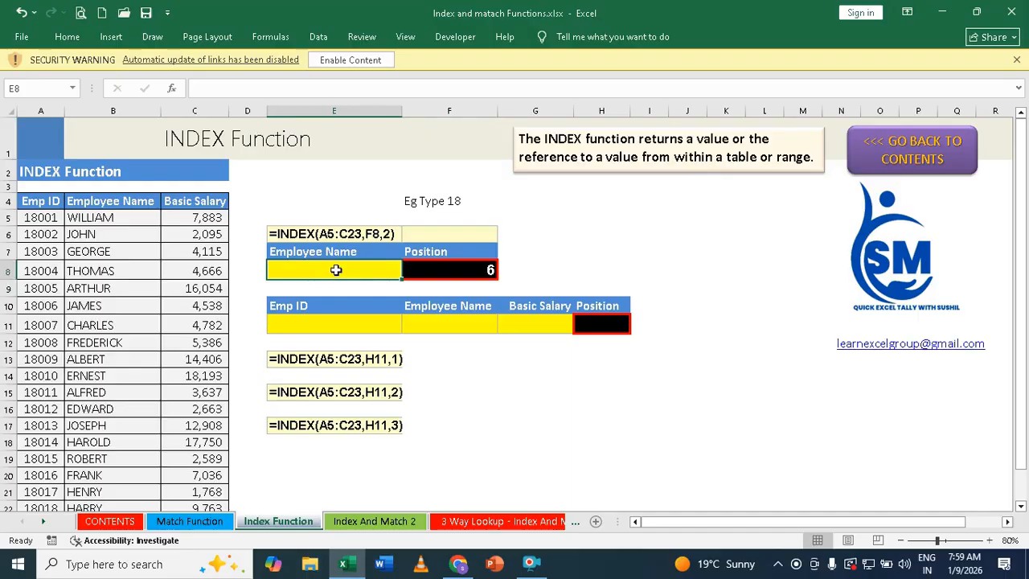
type("=")
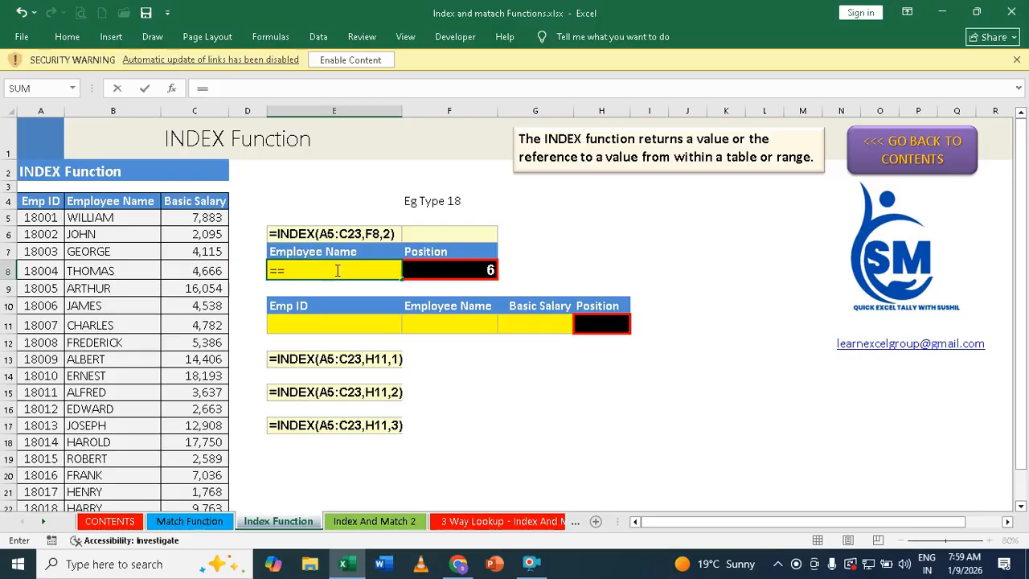
type("index")
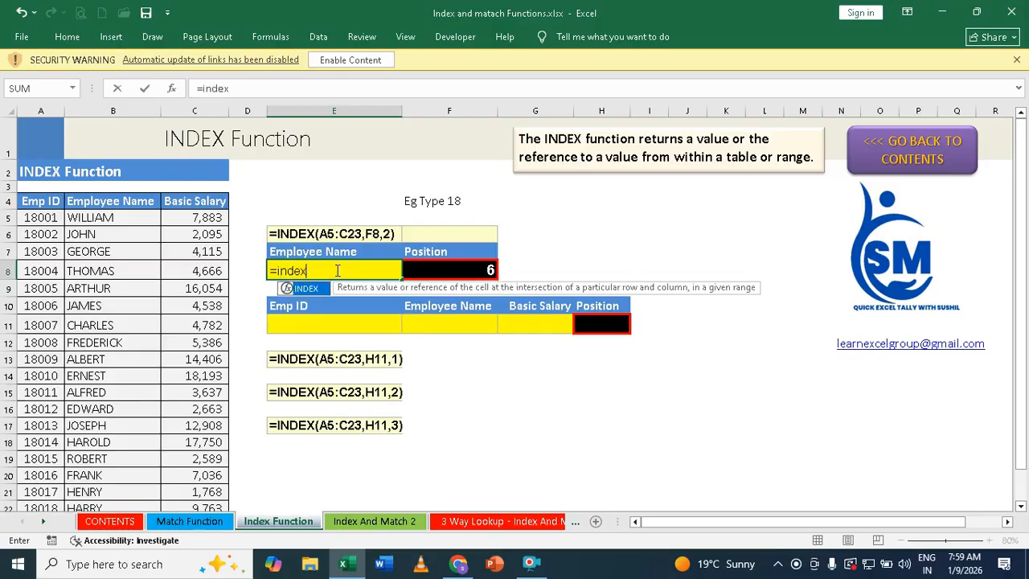
key("Tab")
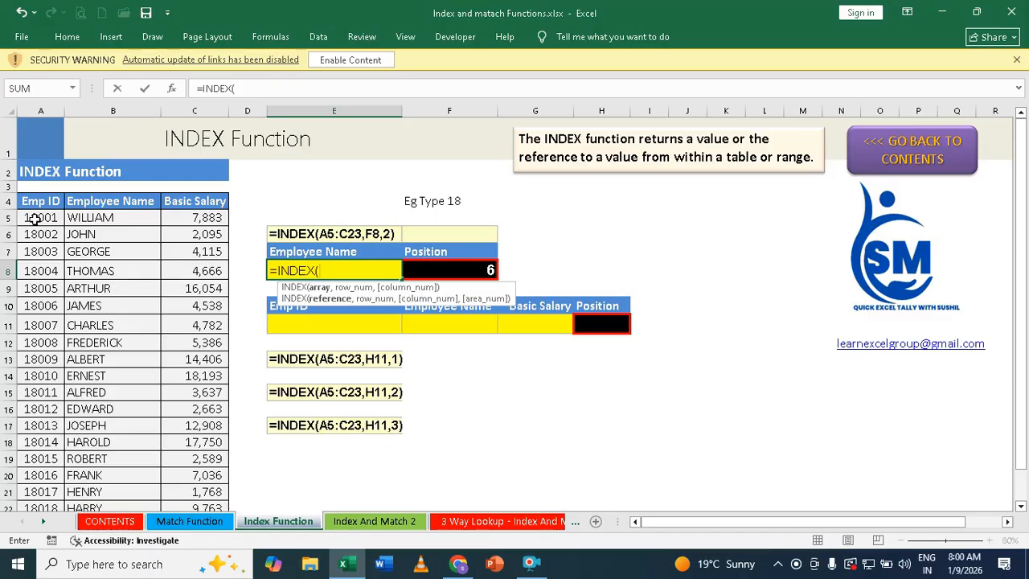
left_click_drag(36, 218, 181, 478)
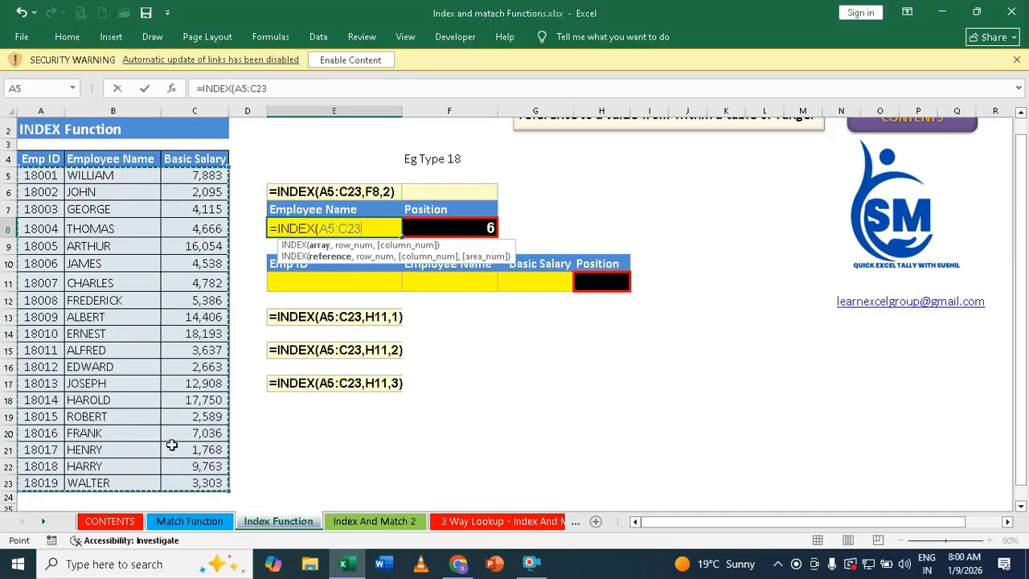
type(",")
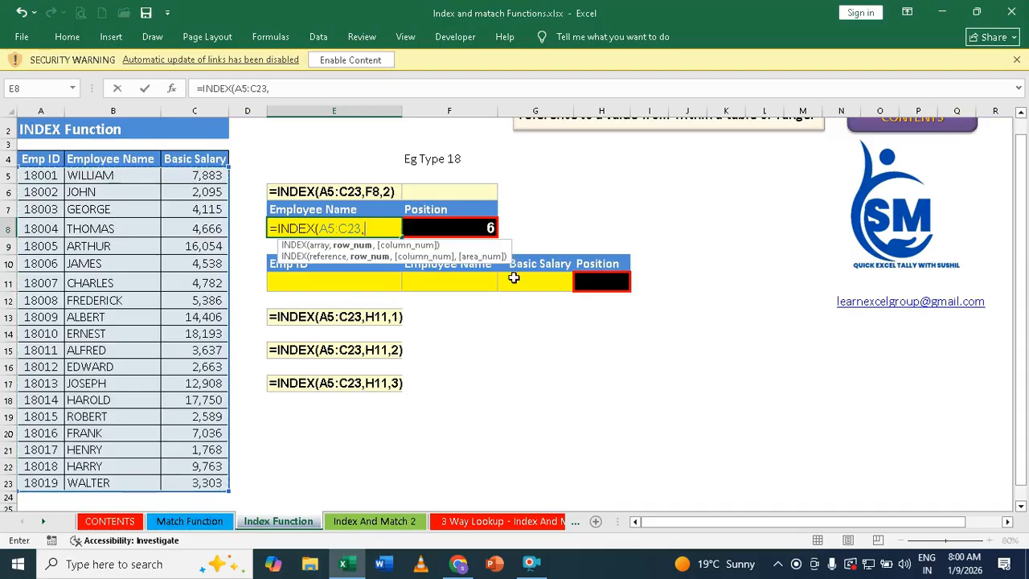
left_click(485, 229)
type(",")
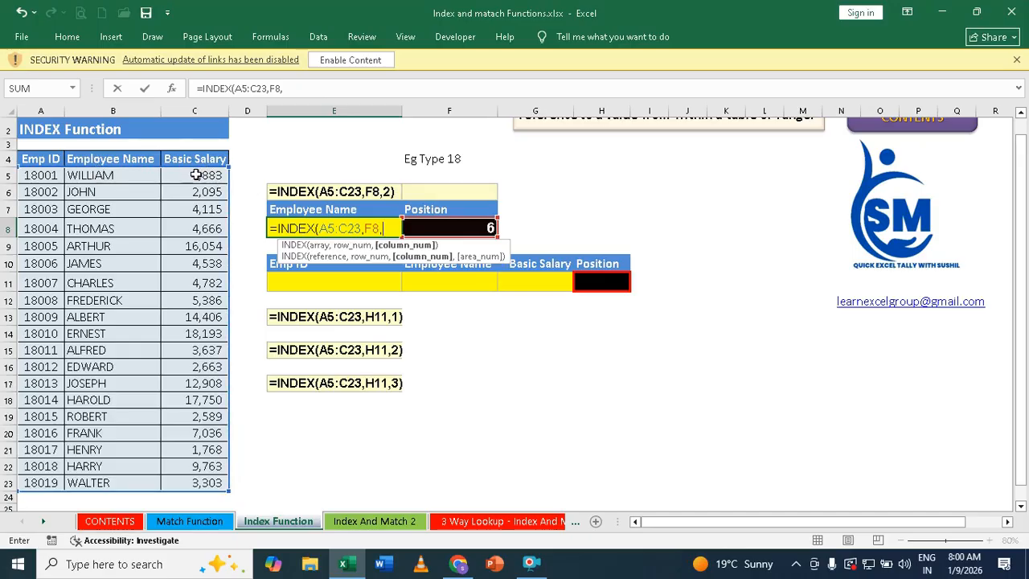
type("2)")
key("Return")
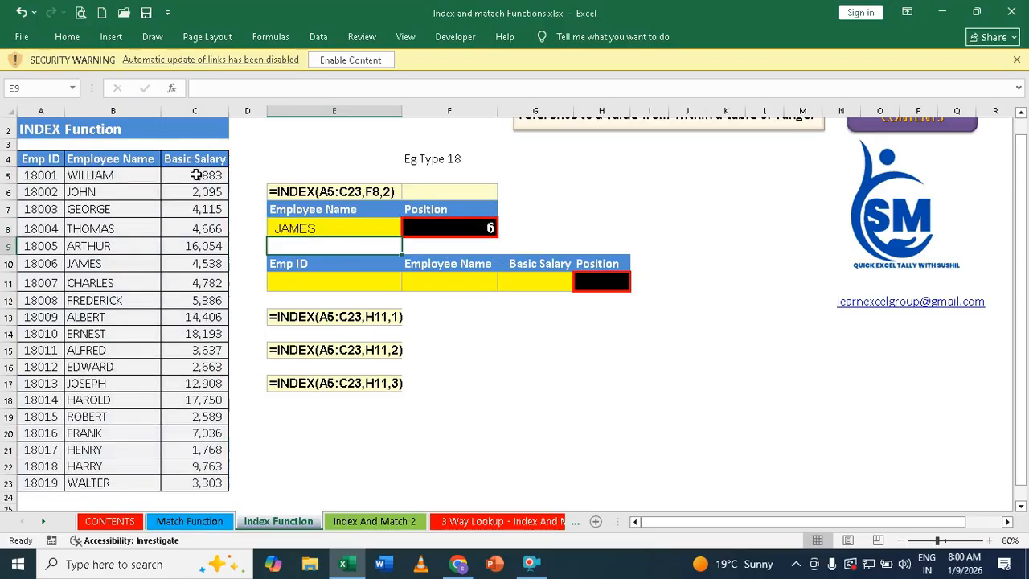
- Test the first table's name lookup by setting the position in F8 to 12 and to 19
left_click(480, 229)
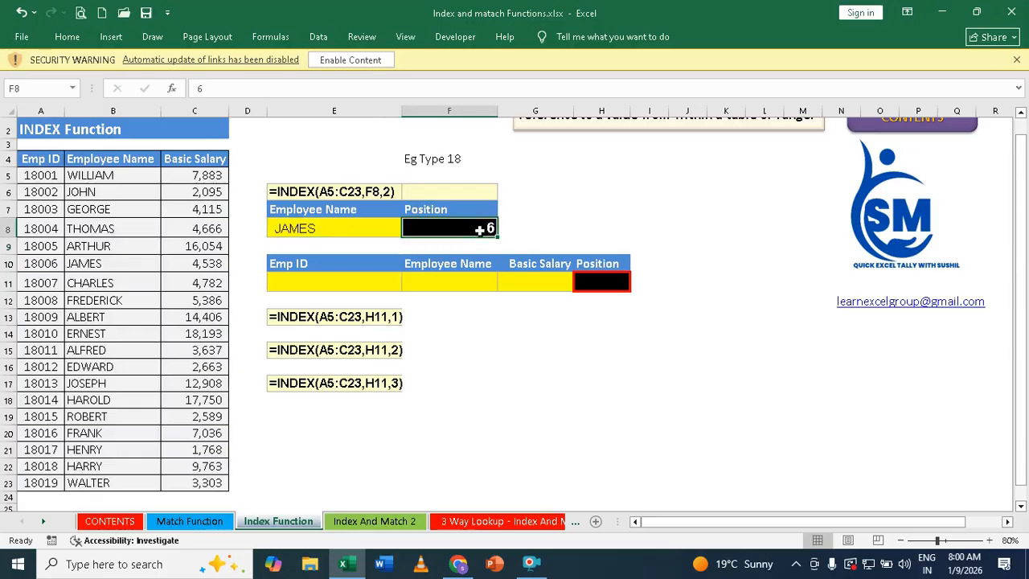
type("12")
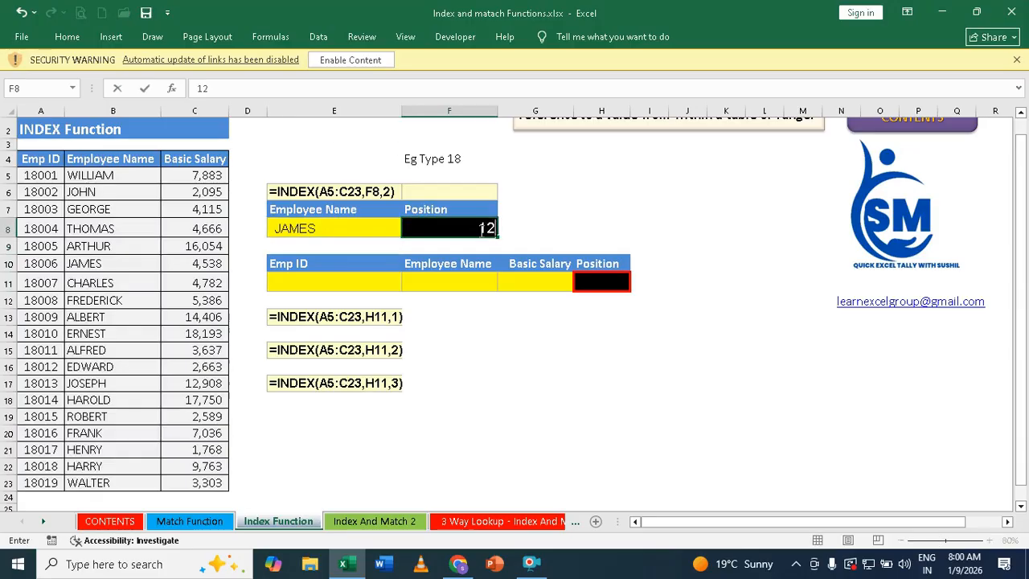
key("Return")
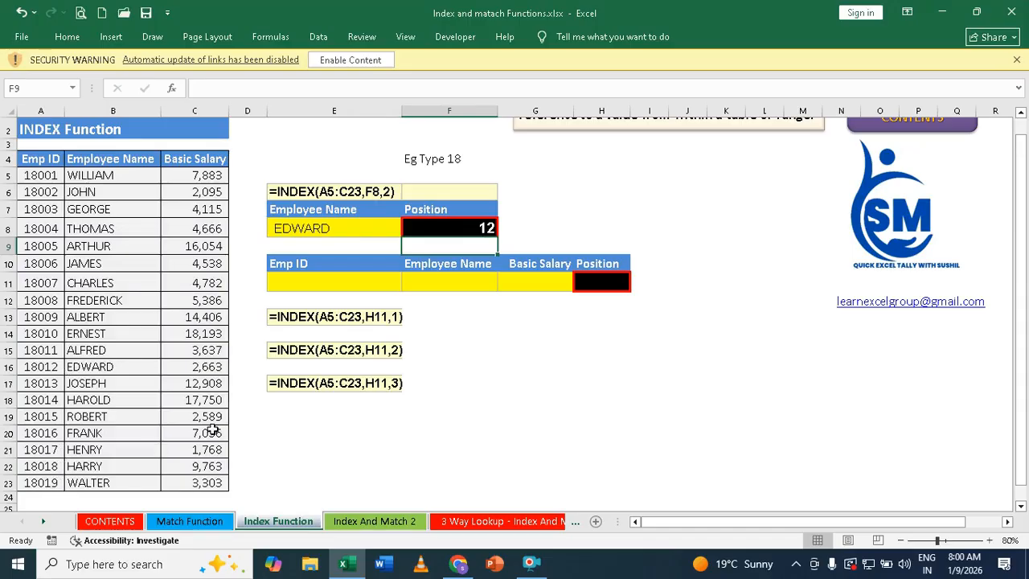
left_click(473, 229)
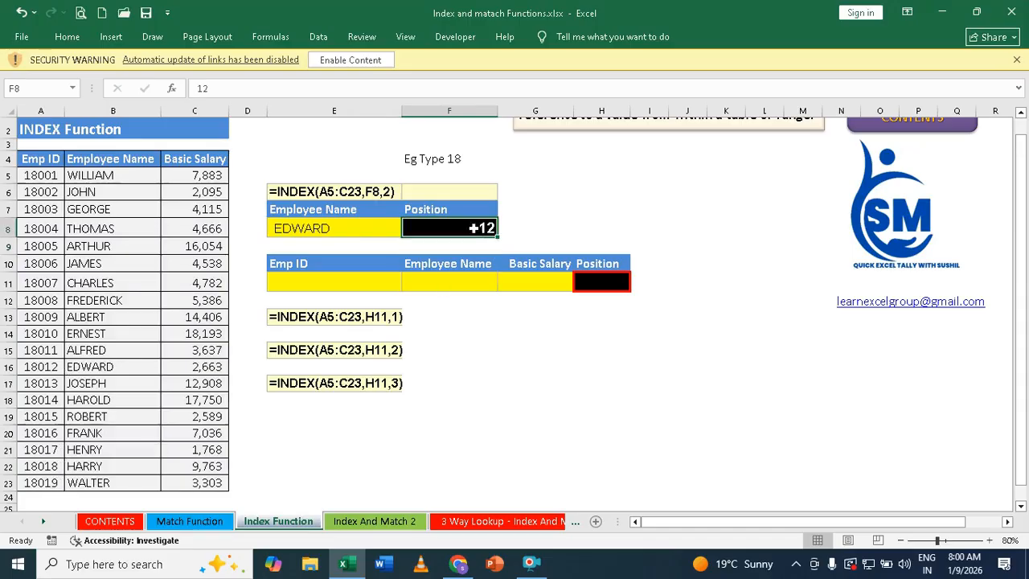
type("19")
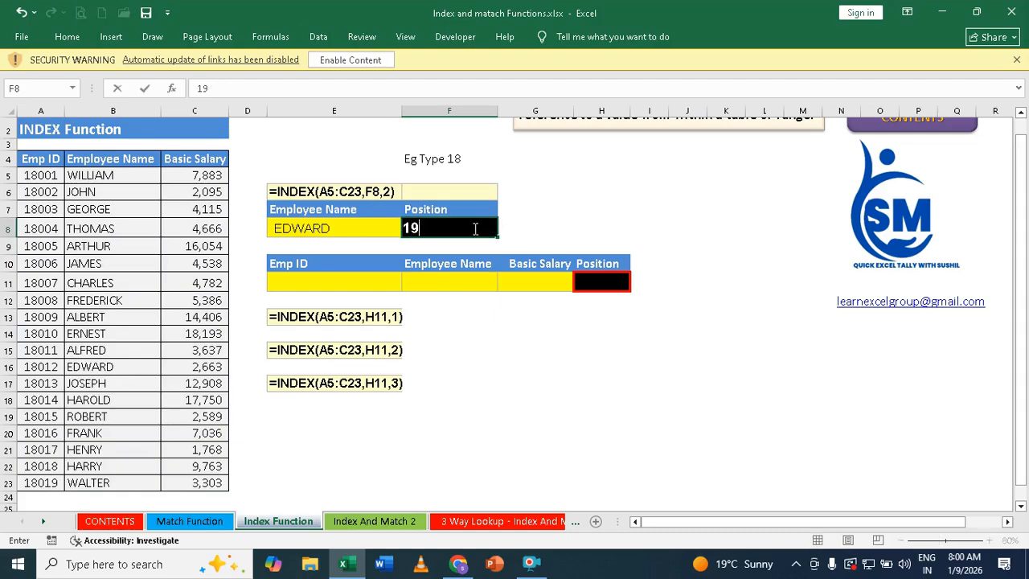
key("Return")
- Test the first table with the out-of-range position 20 in F8, and replace it with 19
left_click(475, 228)
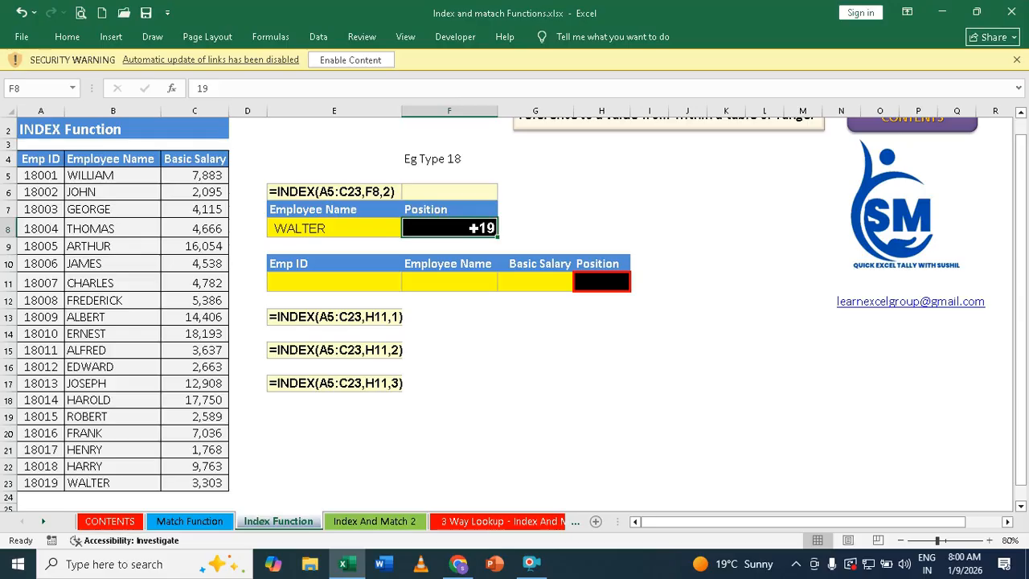
type("20")
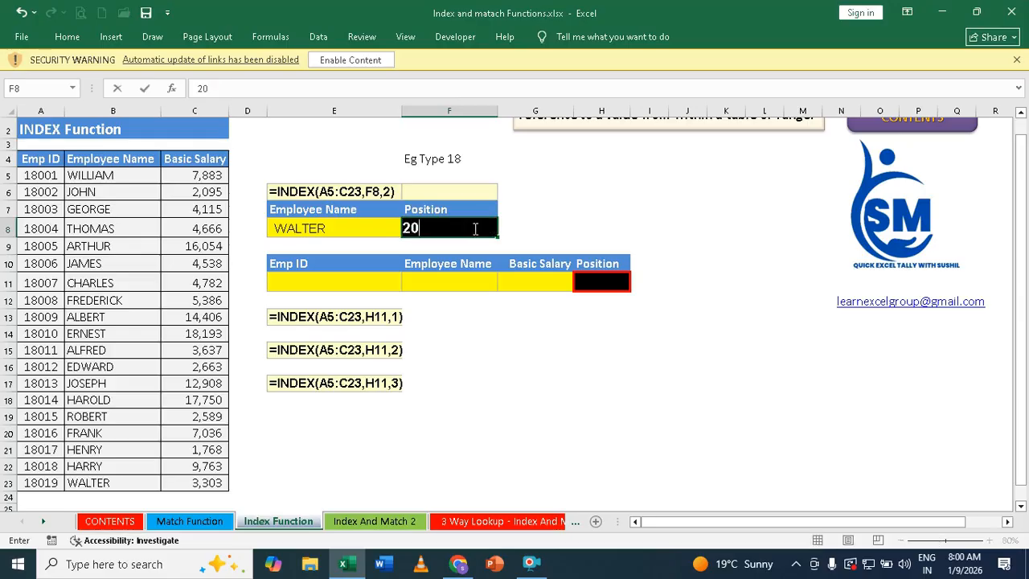
key("Return")
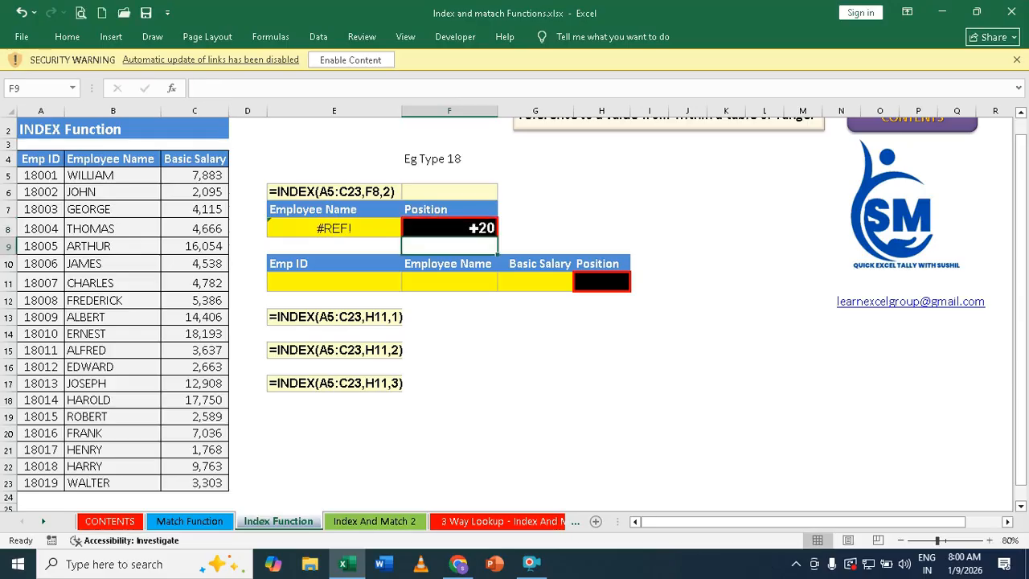
left_click(473, 228)
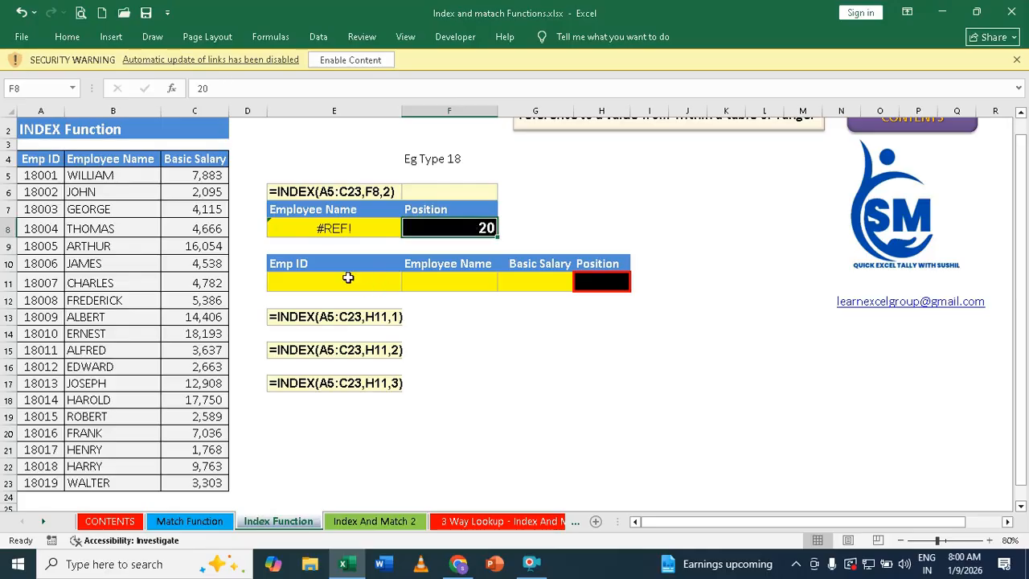
type("19")
key("Return")
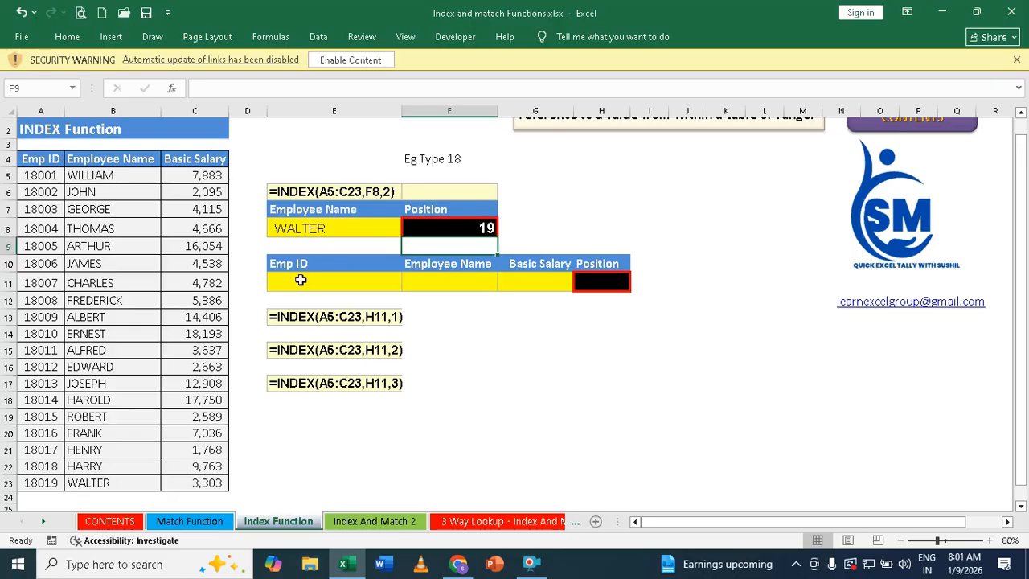
- Enter 4 as the position in H11 of the second table
left_click(300, 279)
left_click(437, 287)
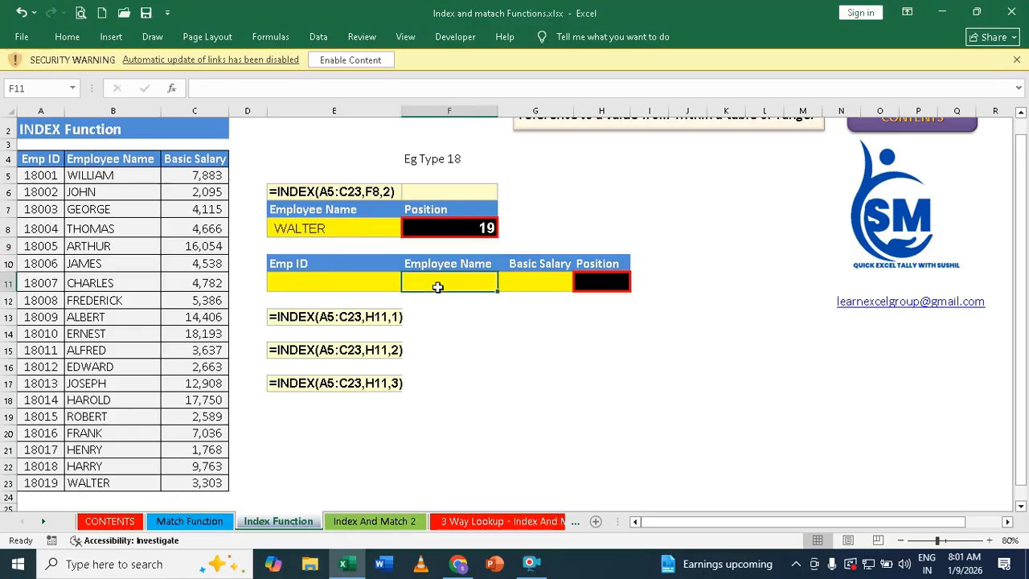
left_click(524, 285)
left_click(606, 283)
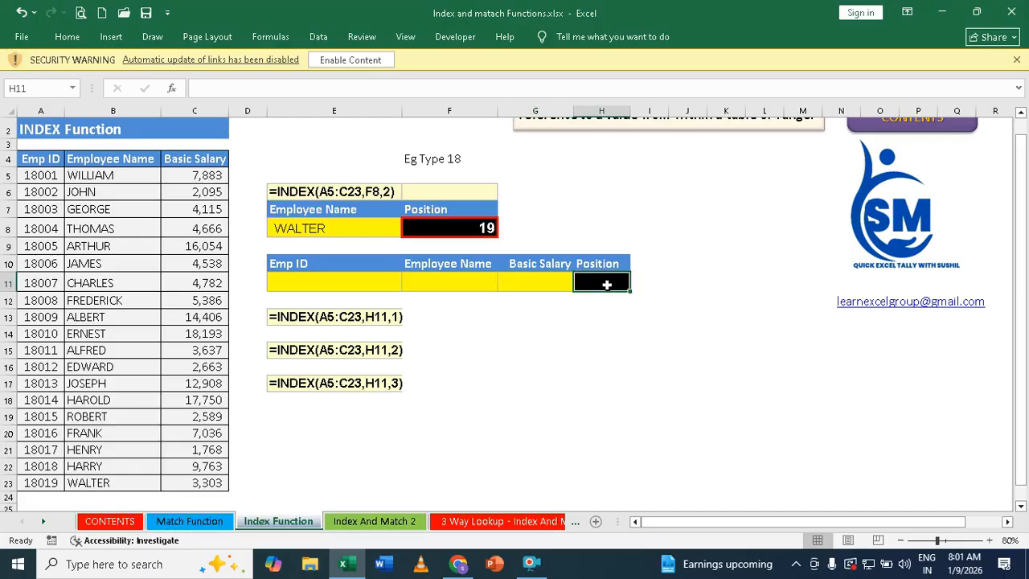
type("4")
key("Return")
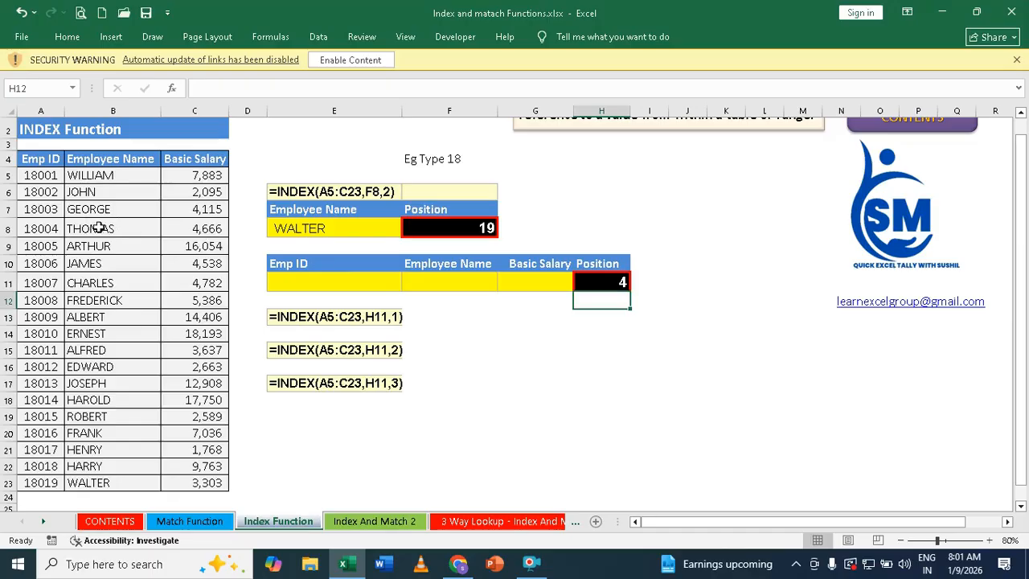
- Look up the Emp ID in E11 of the second table with =INDEX(A5:C23,H11,1)
left_click(299, 282)
left_click(454, 281)
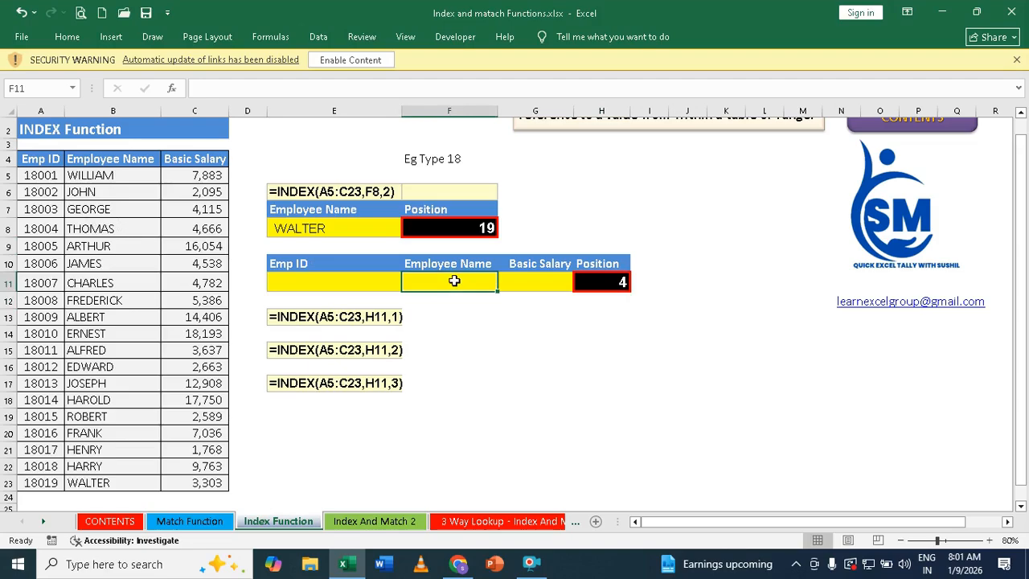
left_click(528, 285)
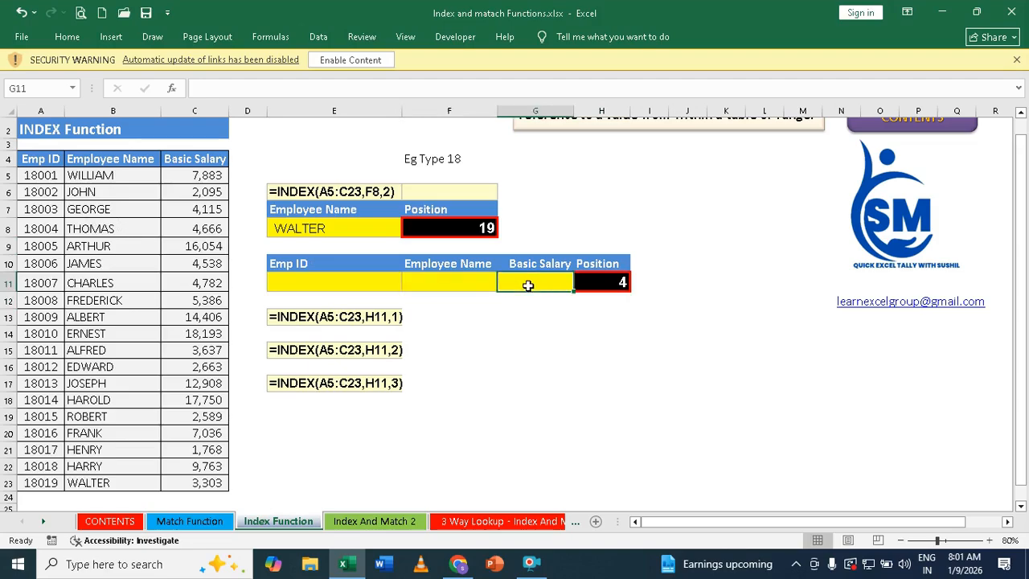
left_click(330, 284)
type("=i")
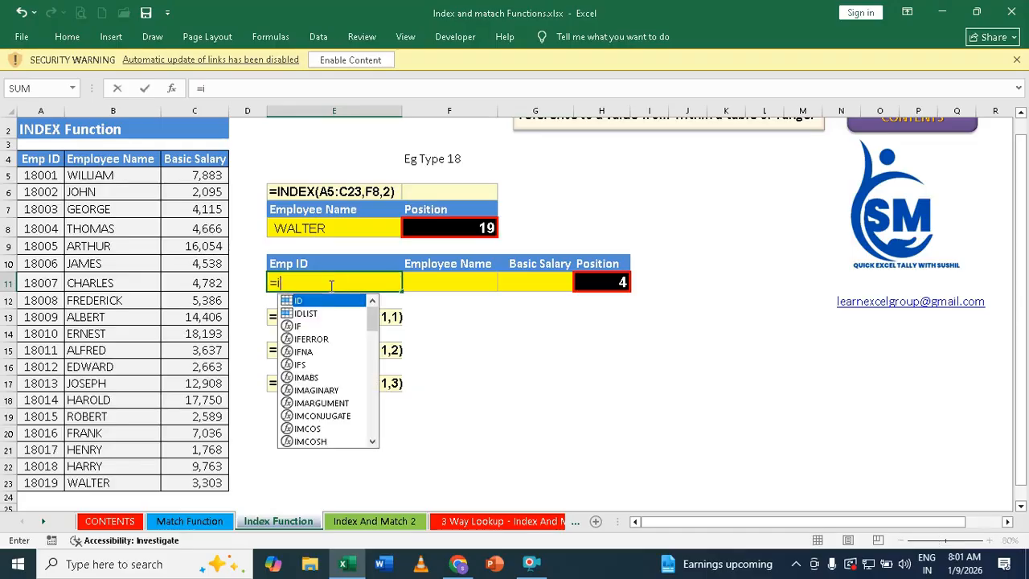
type("ndex")
key("Tab")
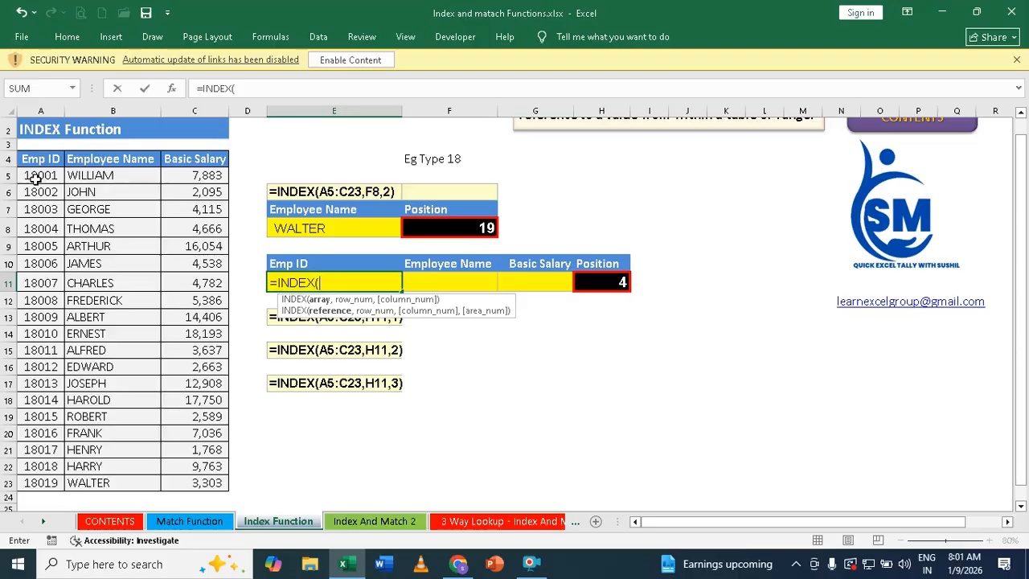
left_click_drag(36, 178, 182, 478)
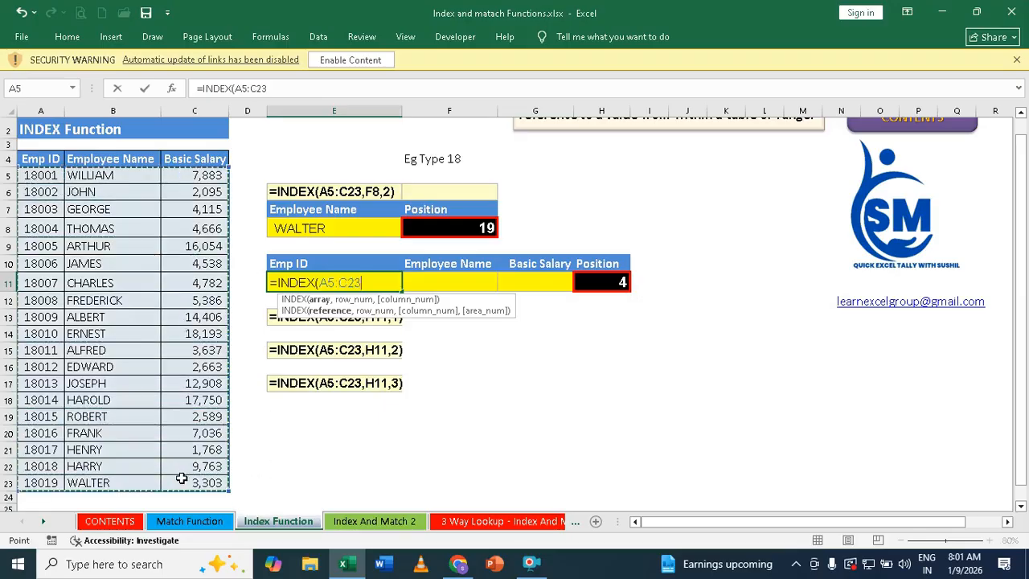
type(",")
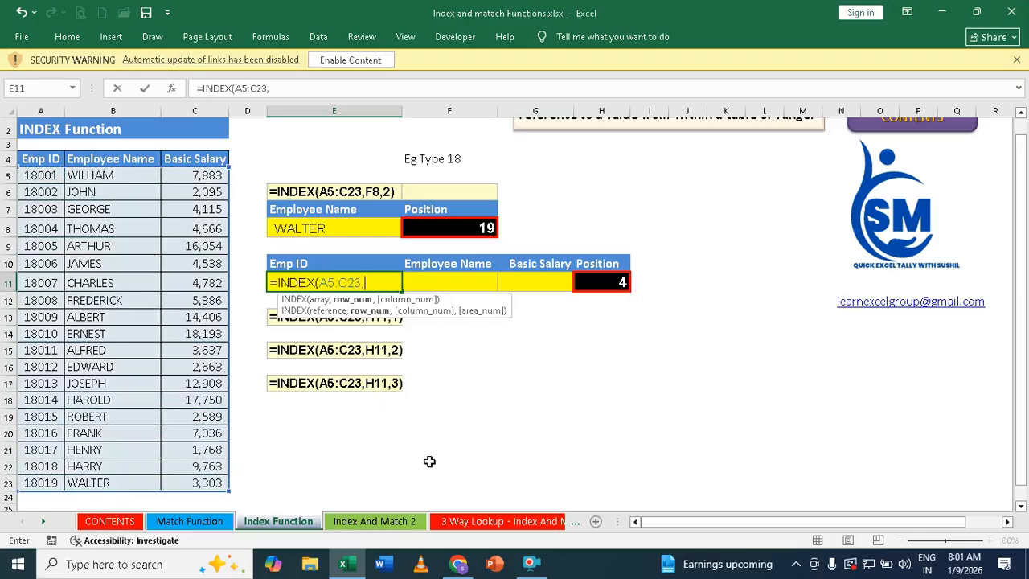
left_click(602, 283)
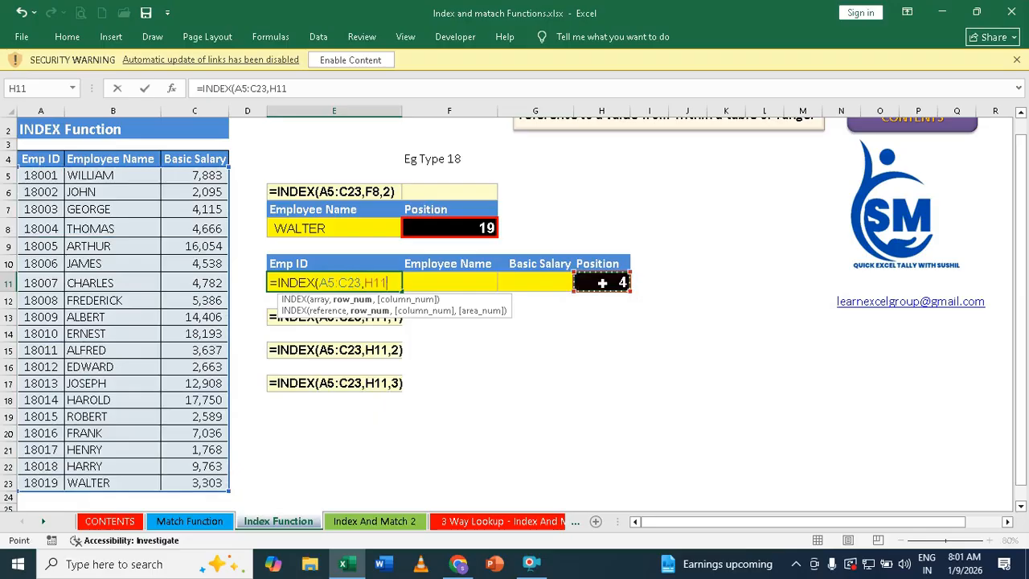
type(",")
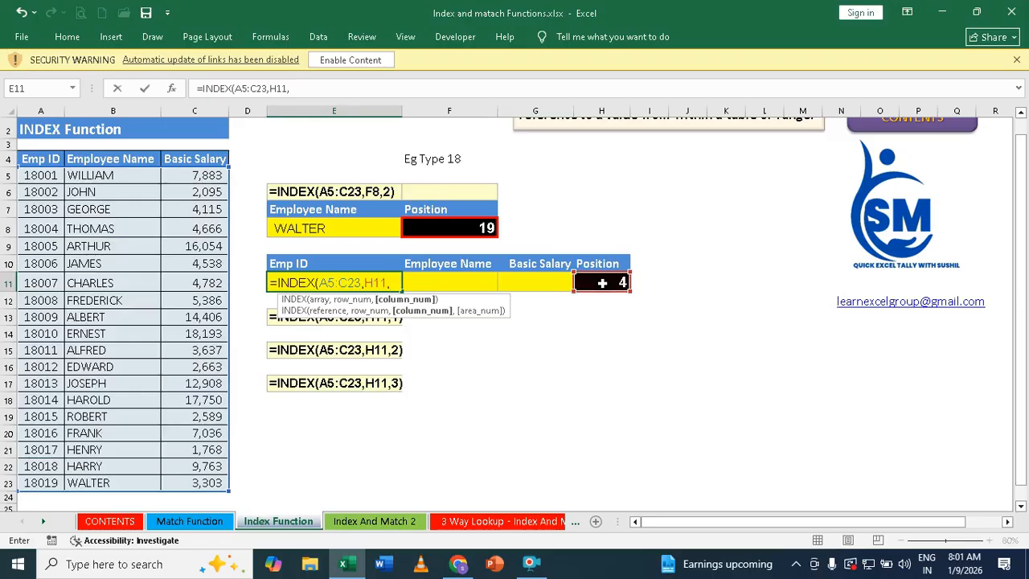
type("1)")
key("Return")
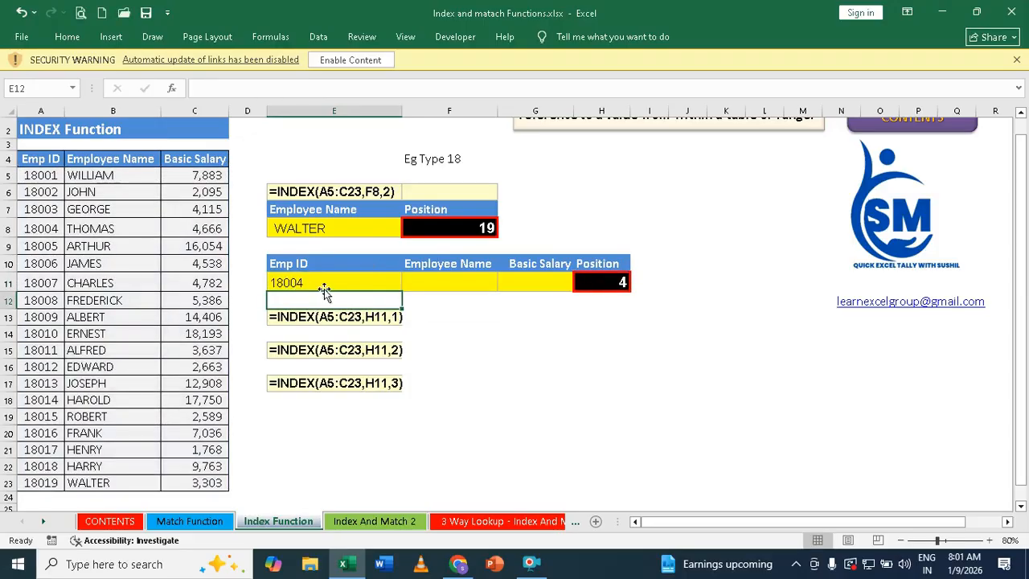
- Look up the Employee Name in F11 of the second table with =INDEX(A5:C23,H11,2)
left_click(452, 277)
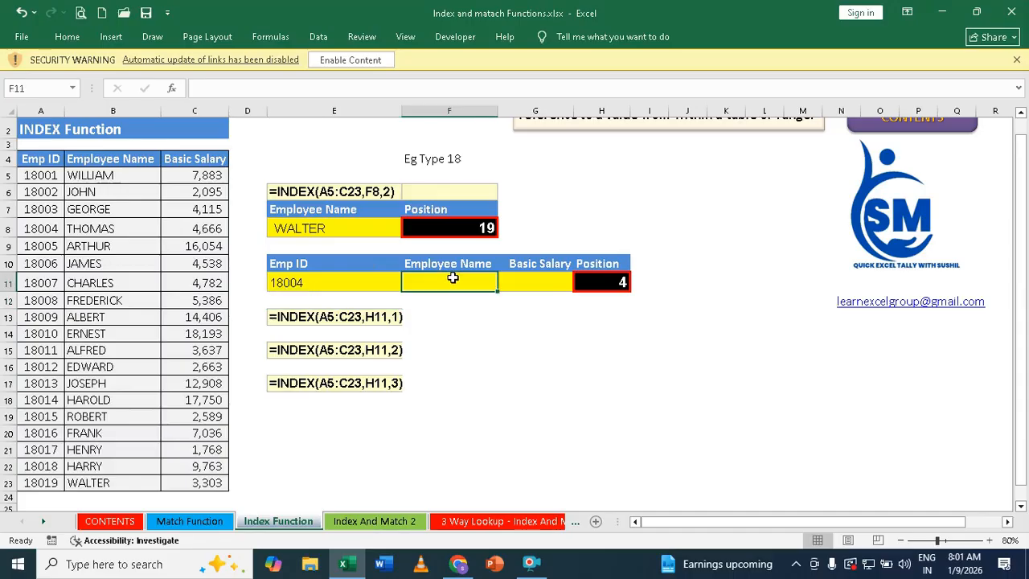
type("=in")
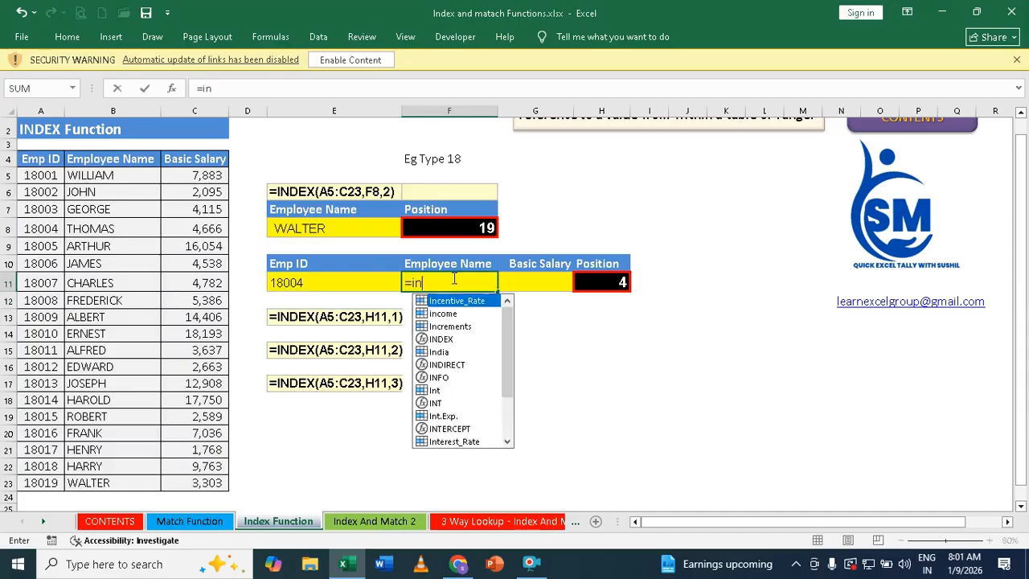
type("dex")
key("Tab")
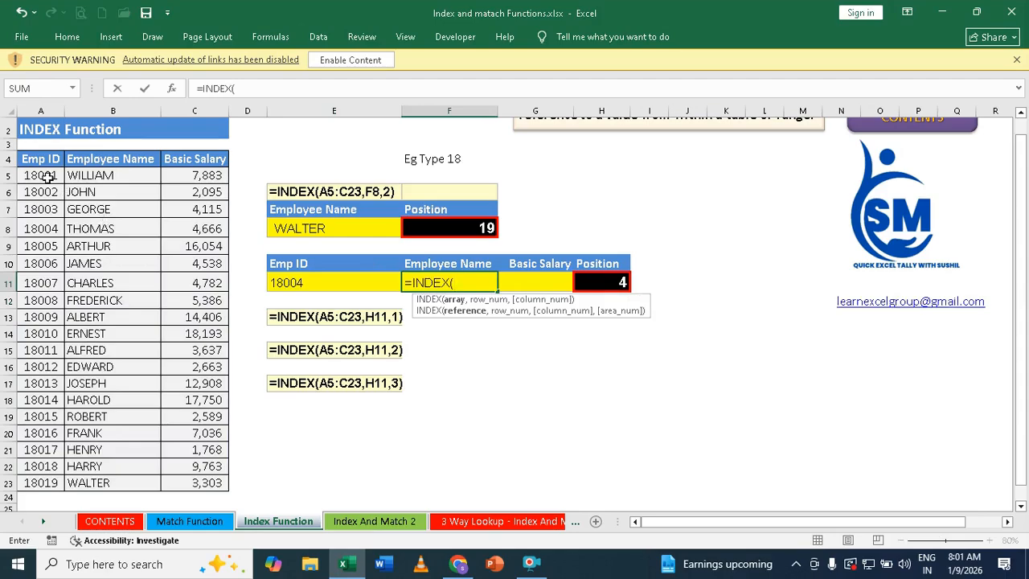
left_click_drag(49, 178, 196, 479)
type(",")
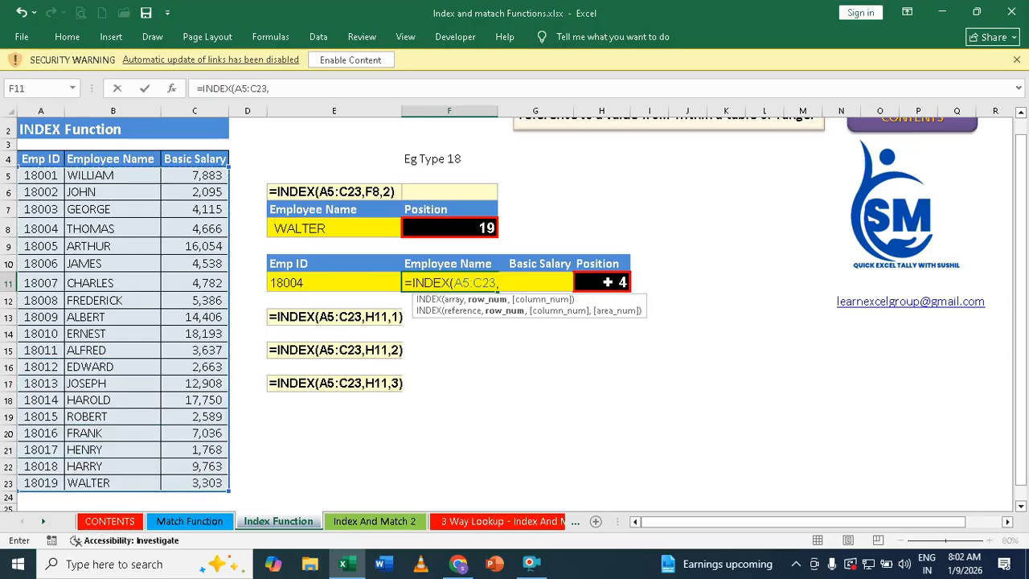
left_click(607, 282)
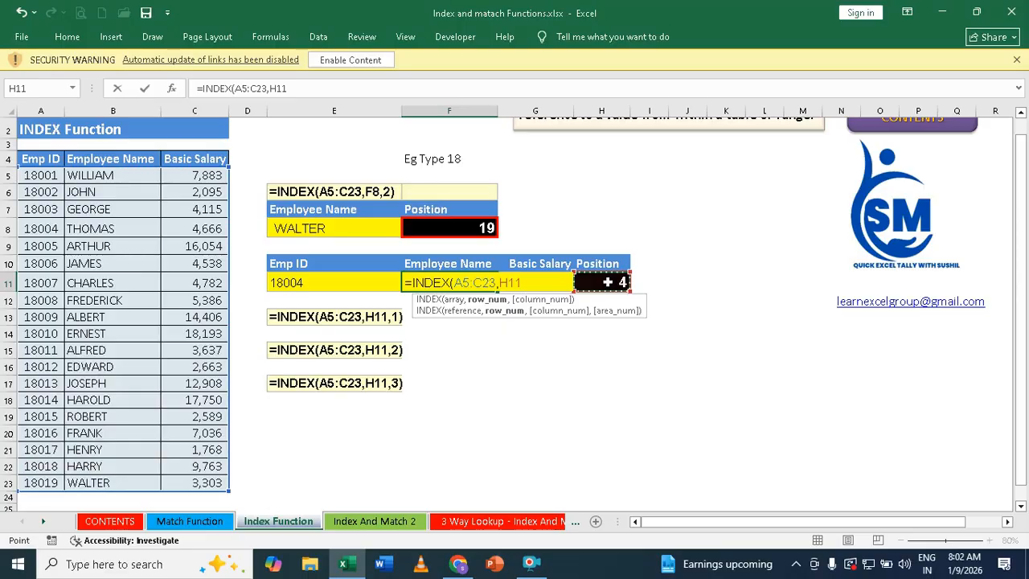
type(",")
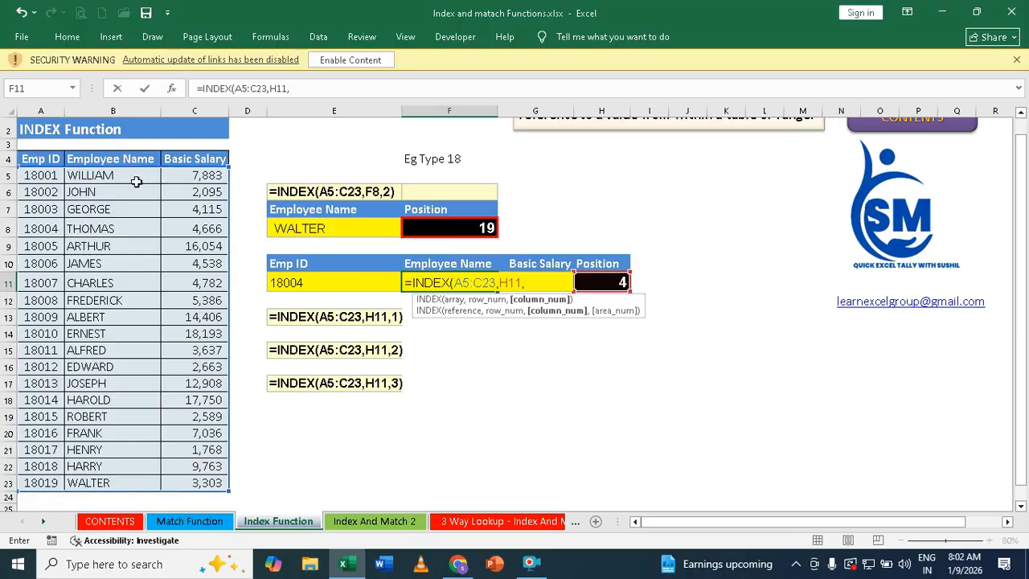
type("2)")
key("Return")
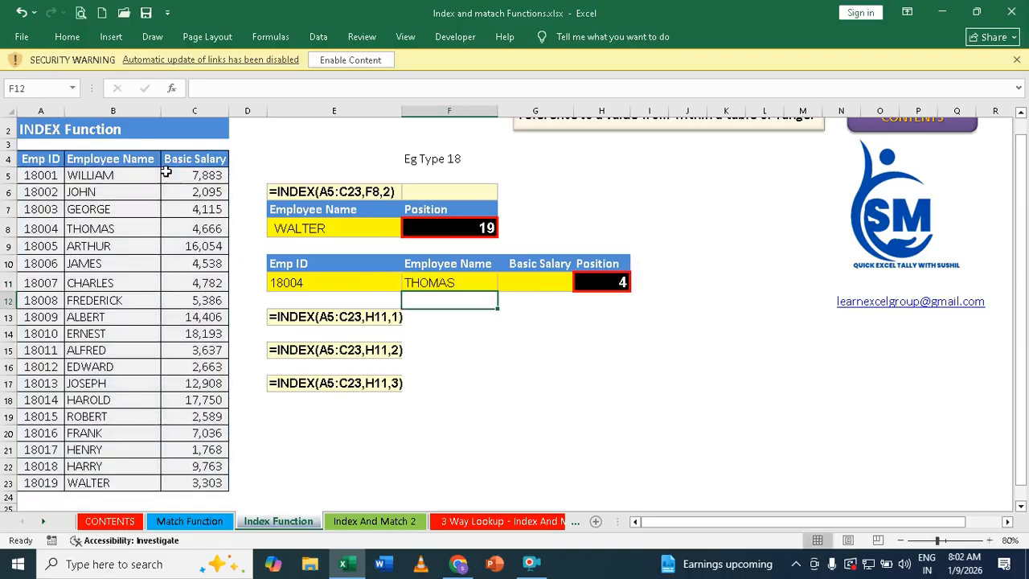
- Look up the Basic Salary in G11 of the second table with =INDEX(A5:C23,H11,3)
left_click(533, 279)
type("=index")
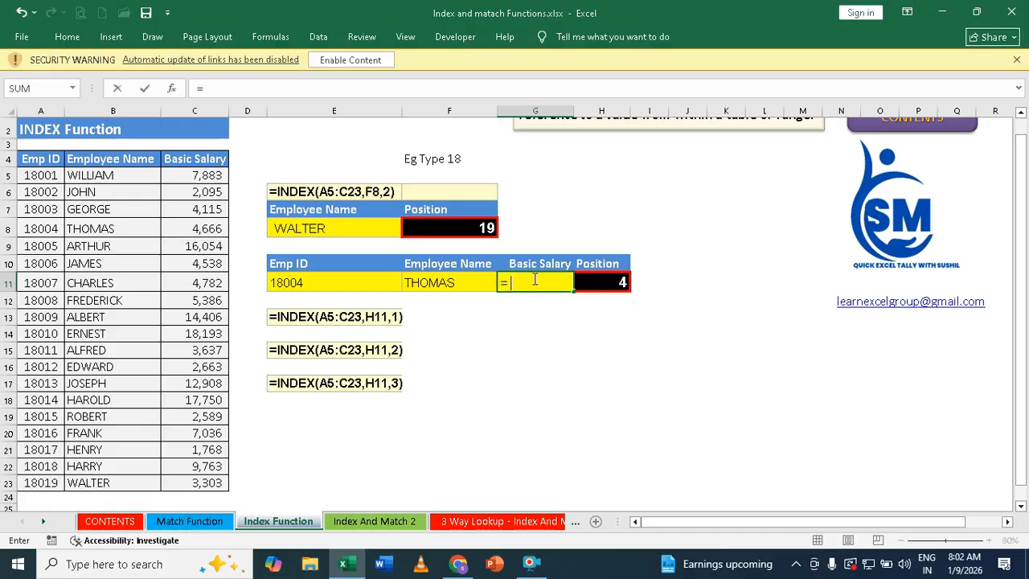
key("Tab")
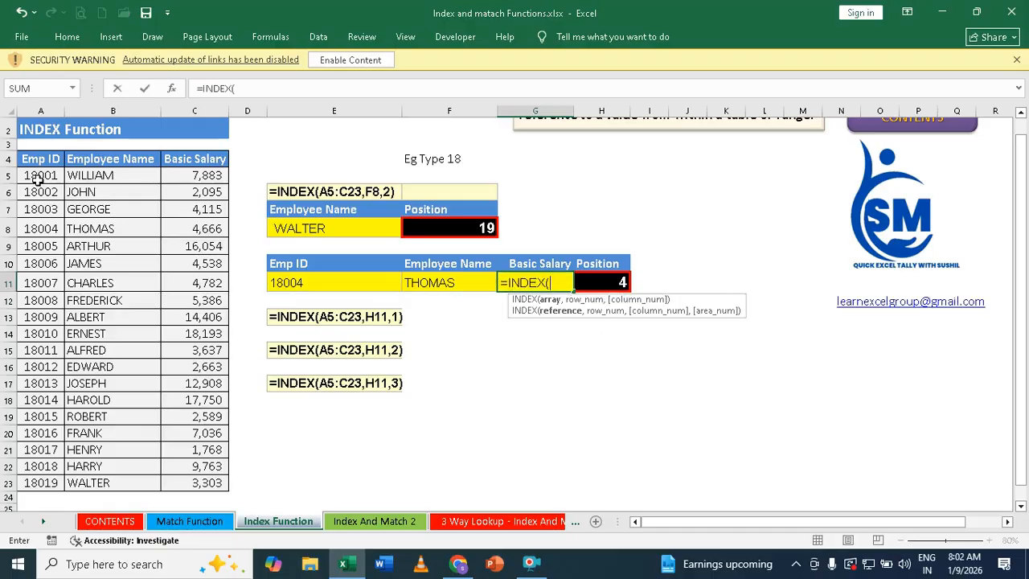
left_click_drag(37, 180, 207, 481)
type(",")
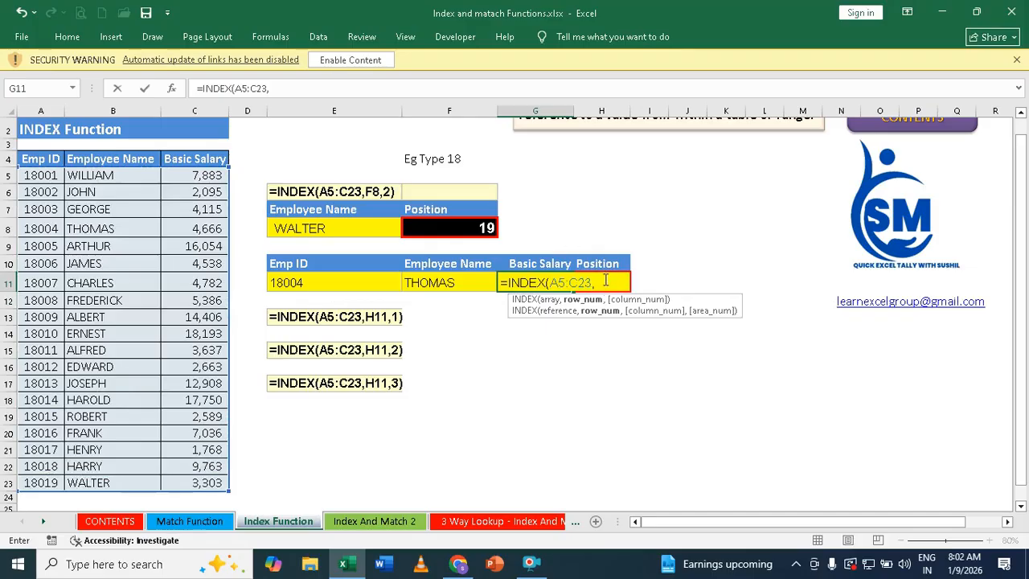
left_click(604, 263)
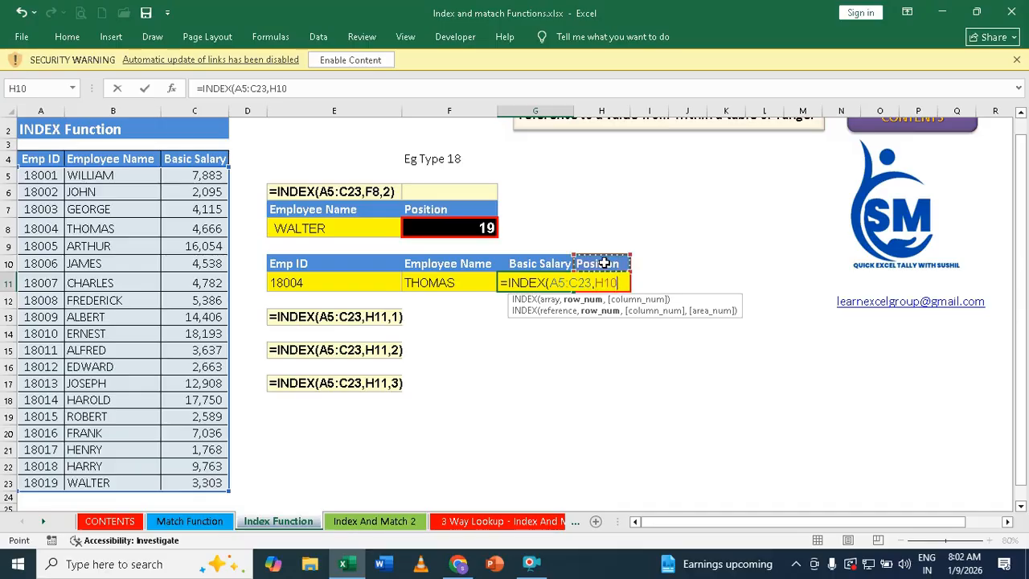
key("Down")
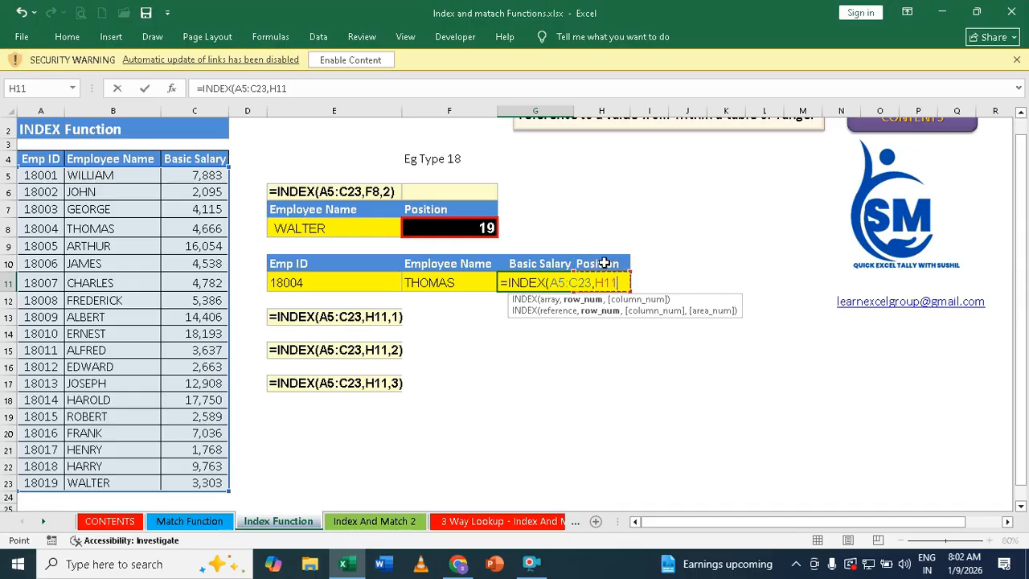
type(",")
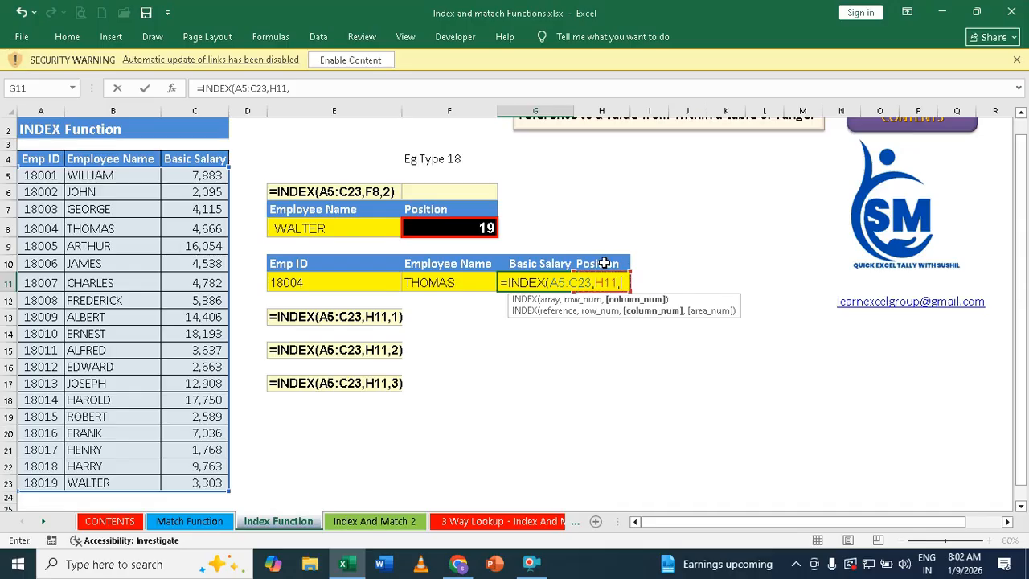
type("3")
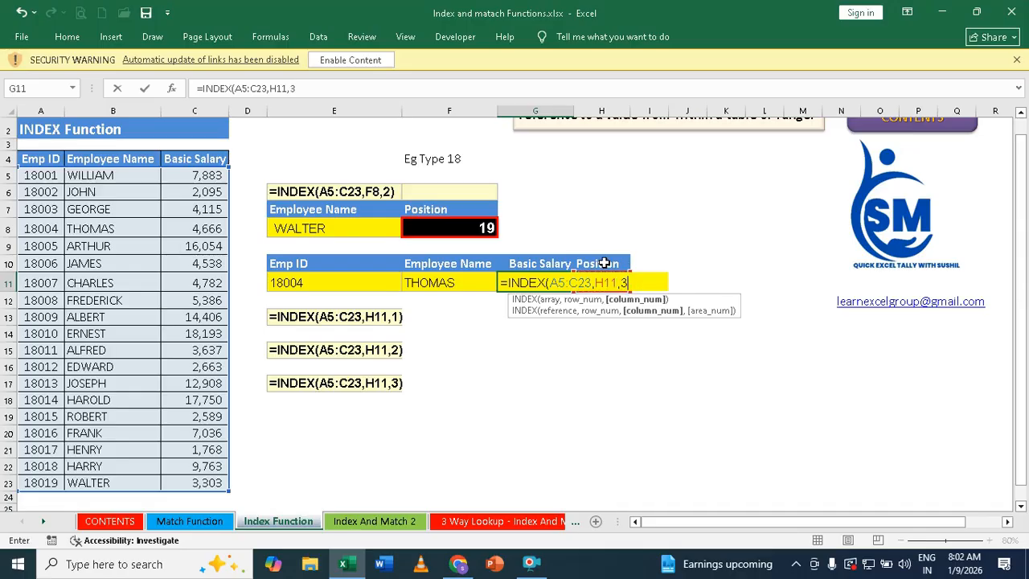
type(")")
key("Return")
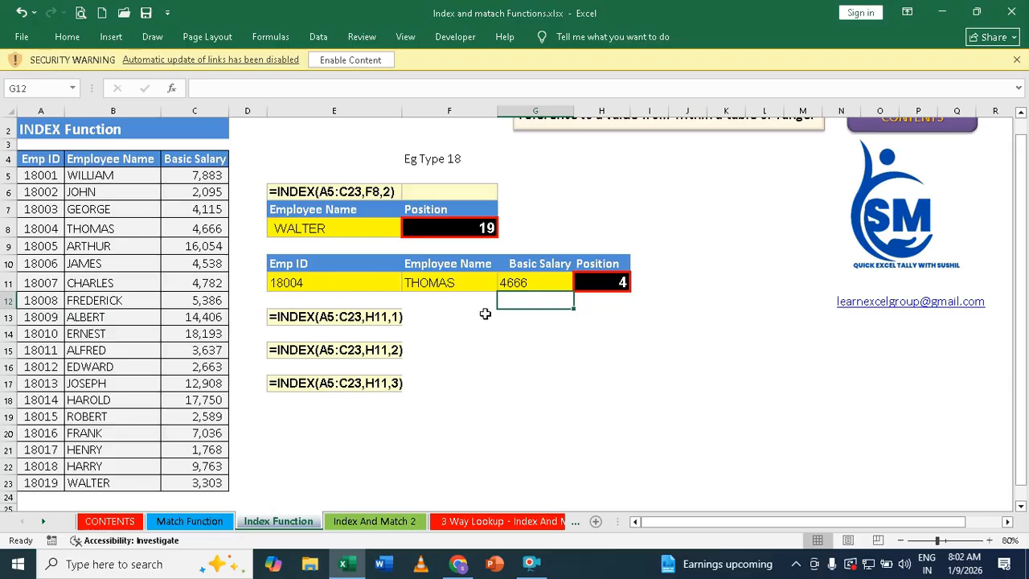
- Test the second table's lookups by setting the position in H11 to 12 and to 19
left_click(621, 281)
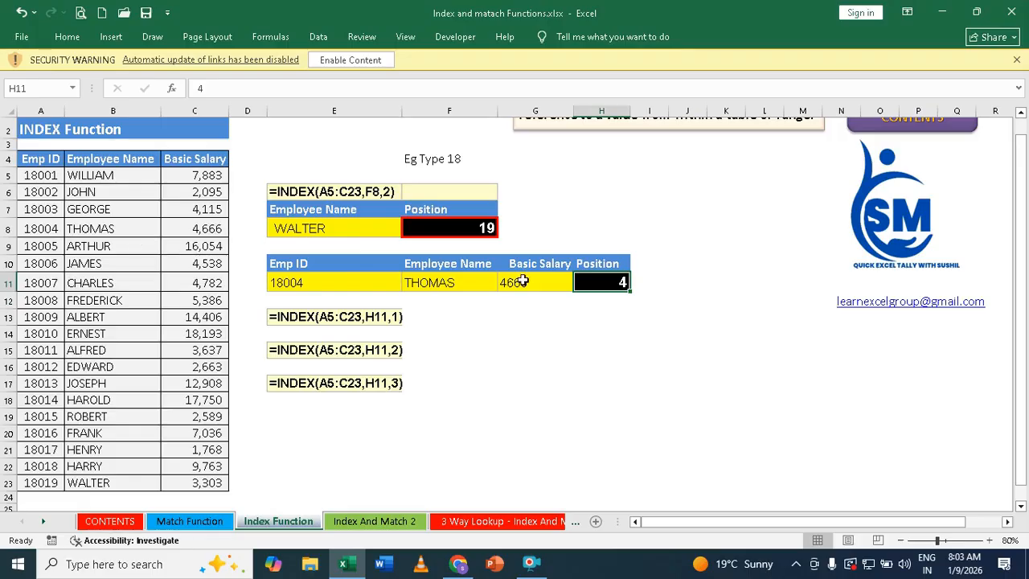
type("12")
key("Return")
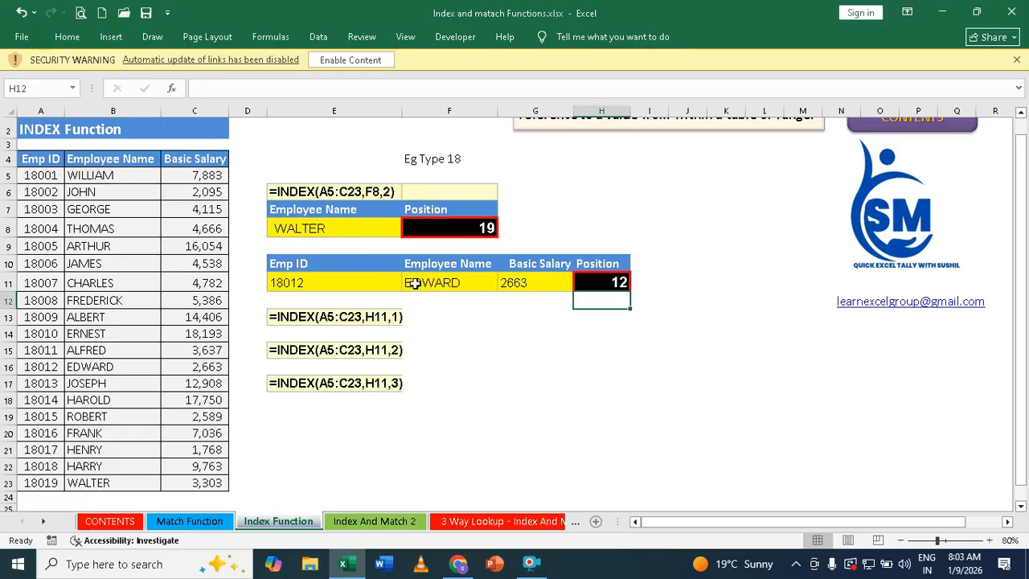
left_click(605, 281)
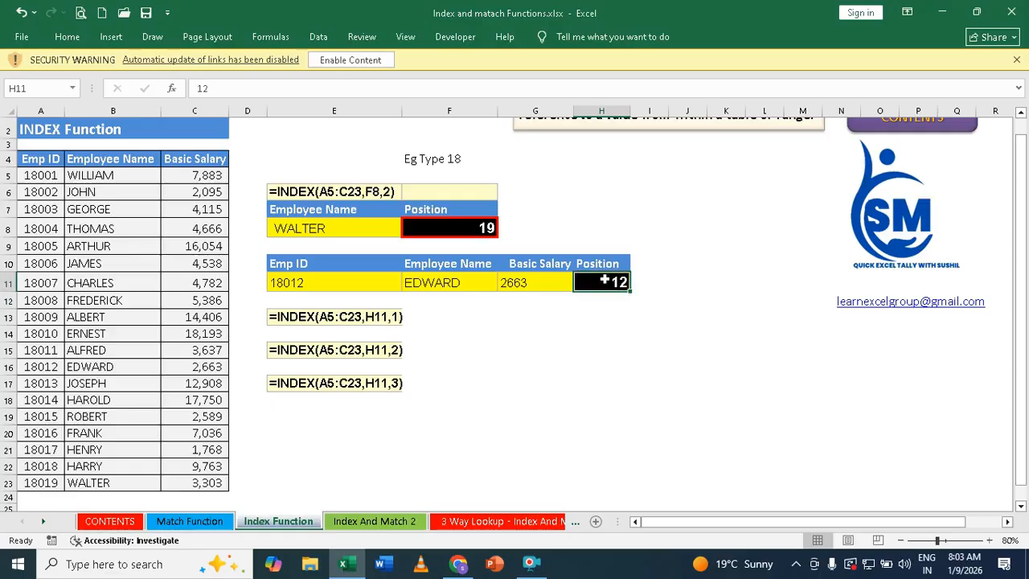
type("19")
key("Return")
- Test the second table with the out-of-range position 20 in H11, and replace it with 3
left_click(600, 284)
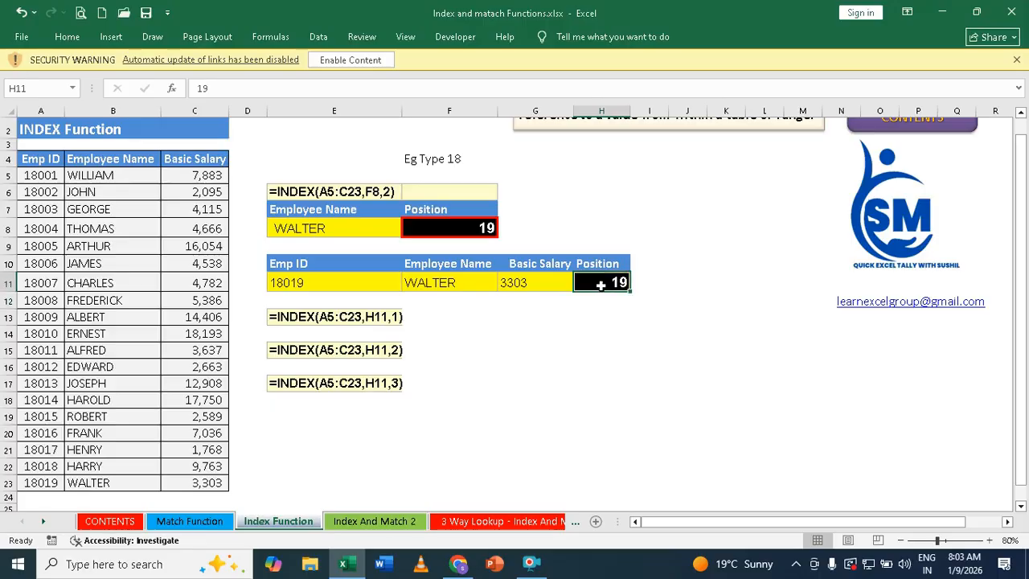
type("20")
key("Return")
left_click(596, 280)
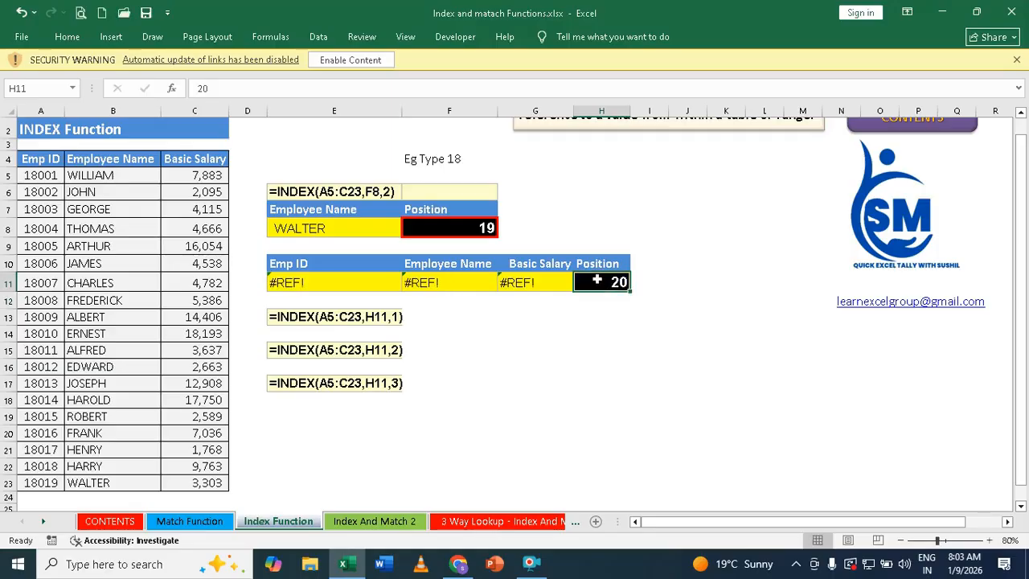
type("3")
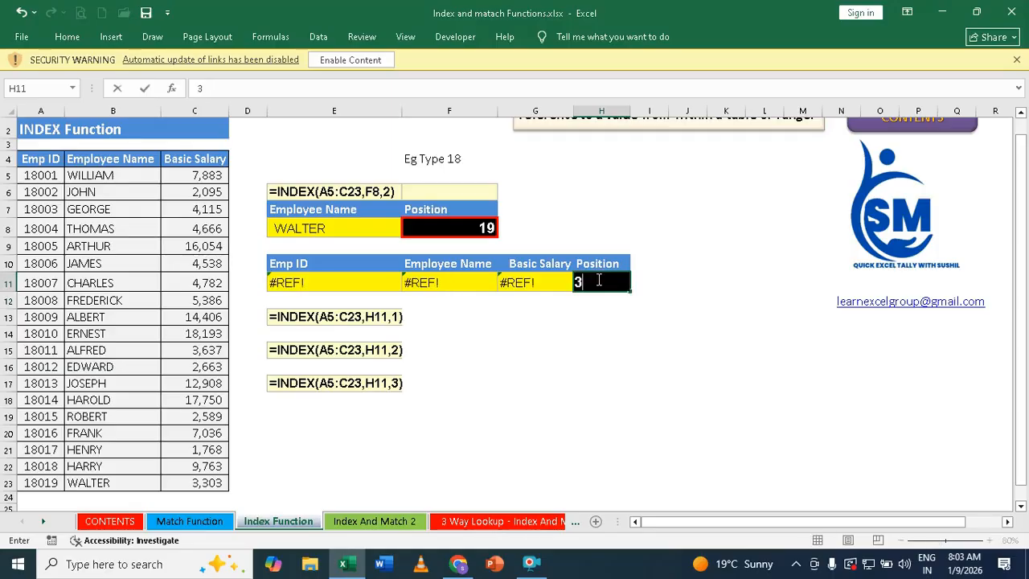
key("Return")
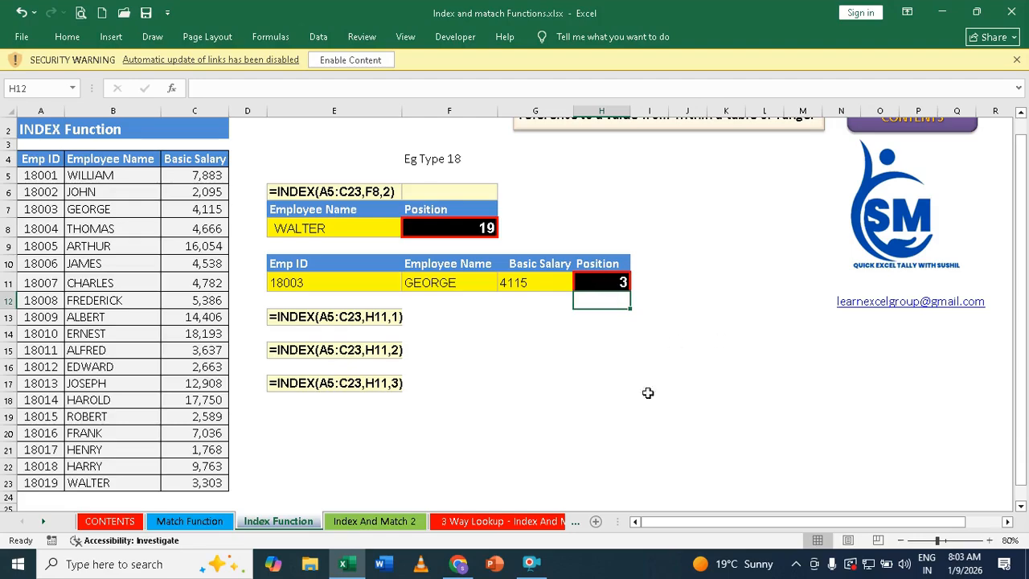
left_click(527, 563)
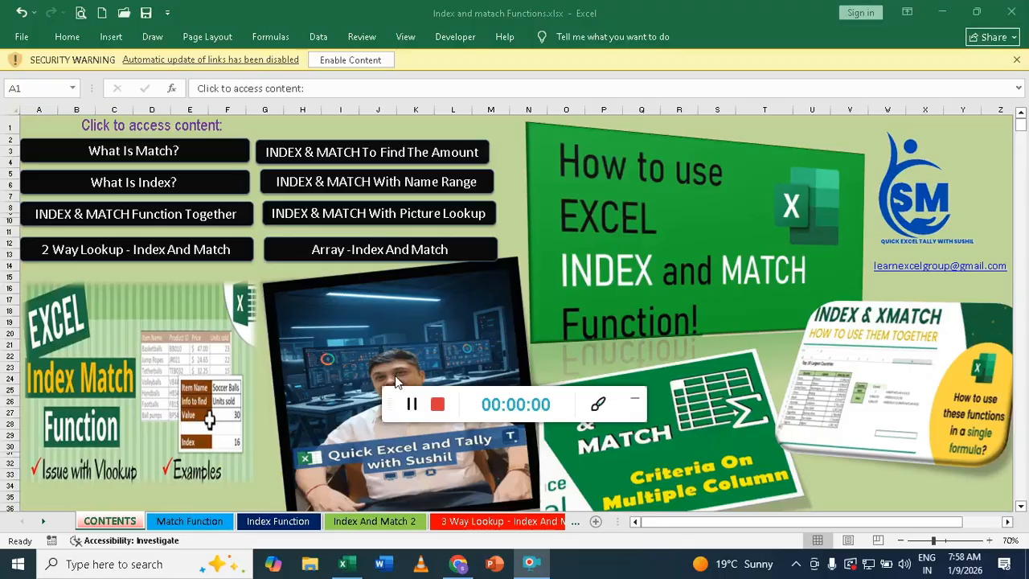
left_click_drag(391, 403, 764, 477)
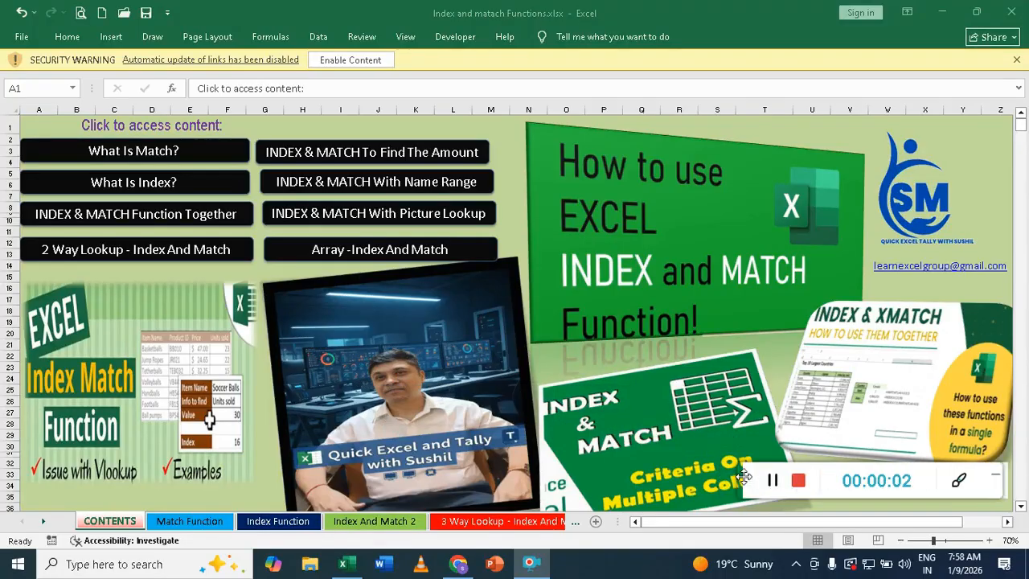
left_click(1013, 477)
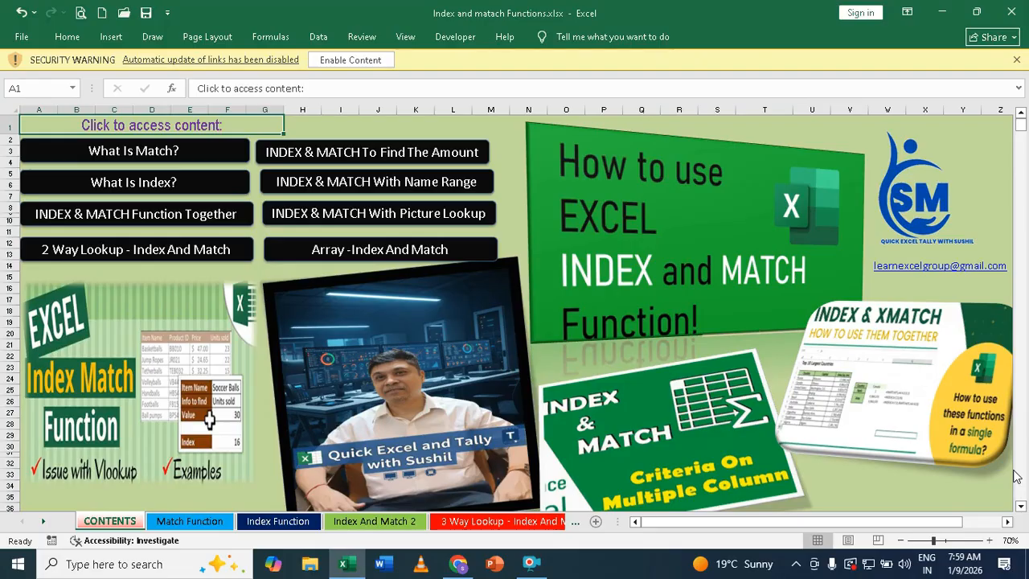
- Open the "What Is Index?" topic from the contents sheet and enter 6 as the position in F8 of the first table
left_click(138, 181)
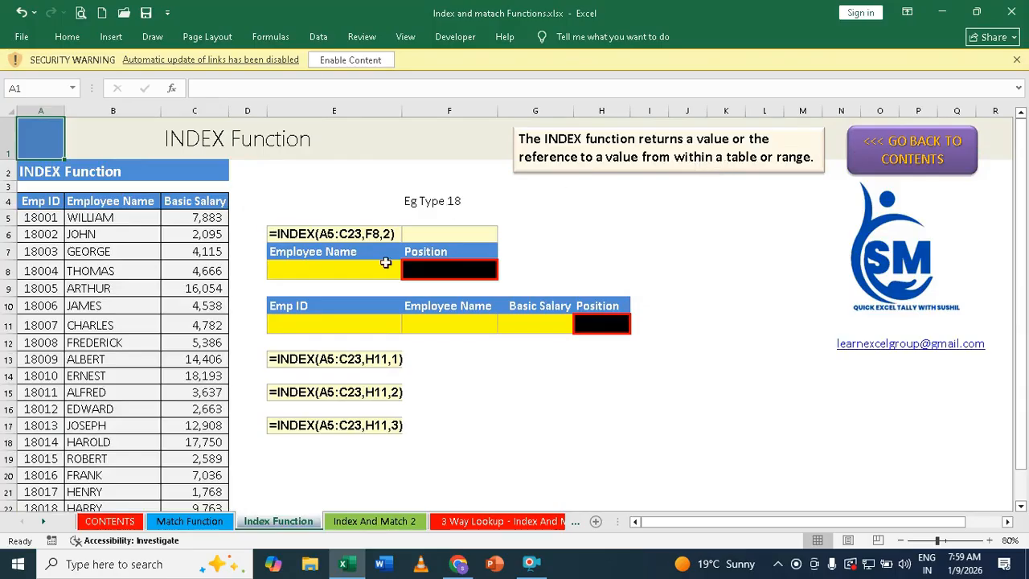
left_click(444, 265)
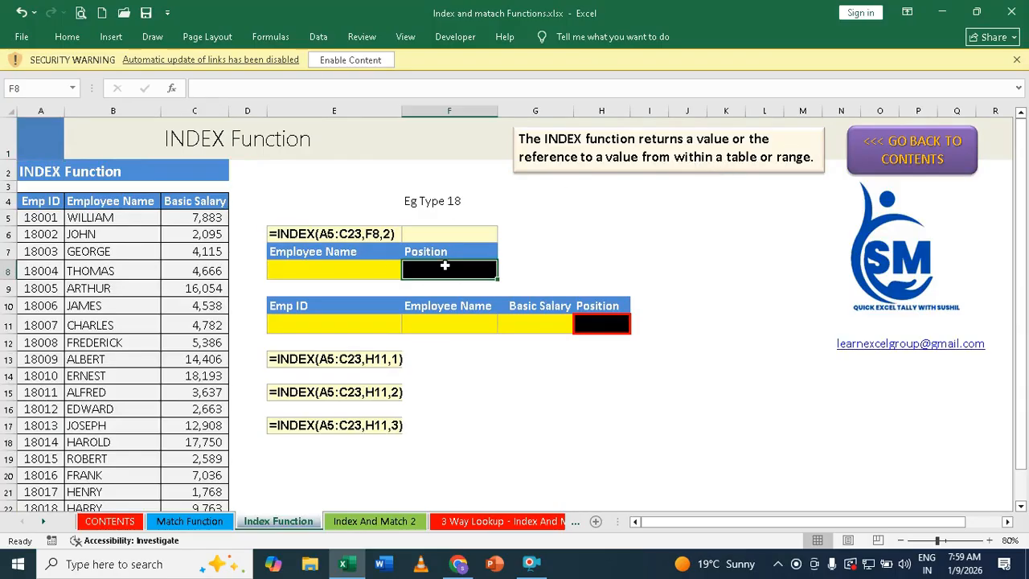
type("6")
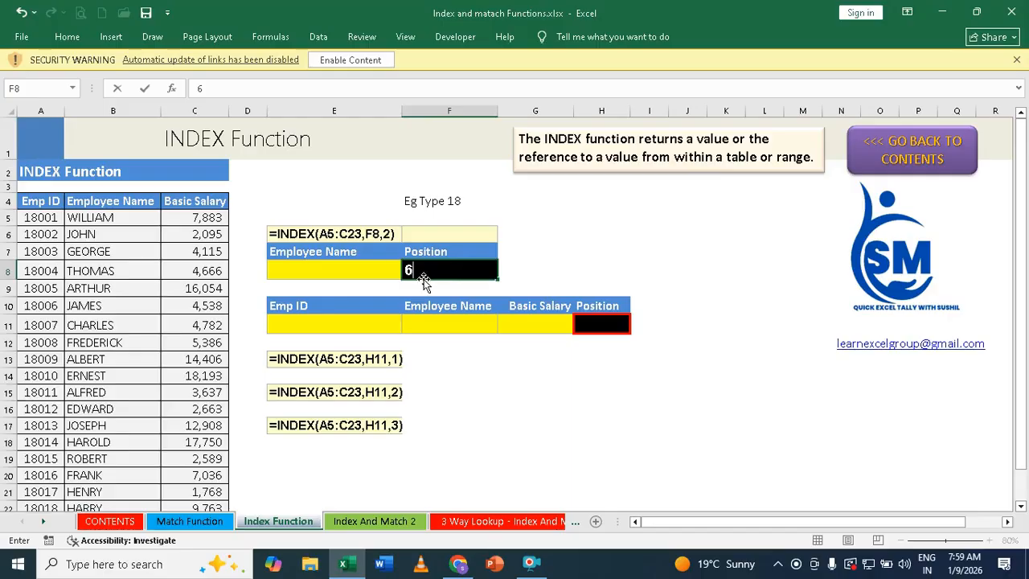
key("Return")
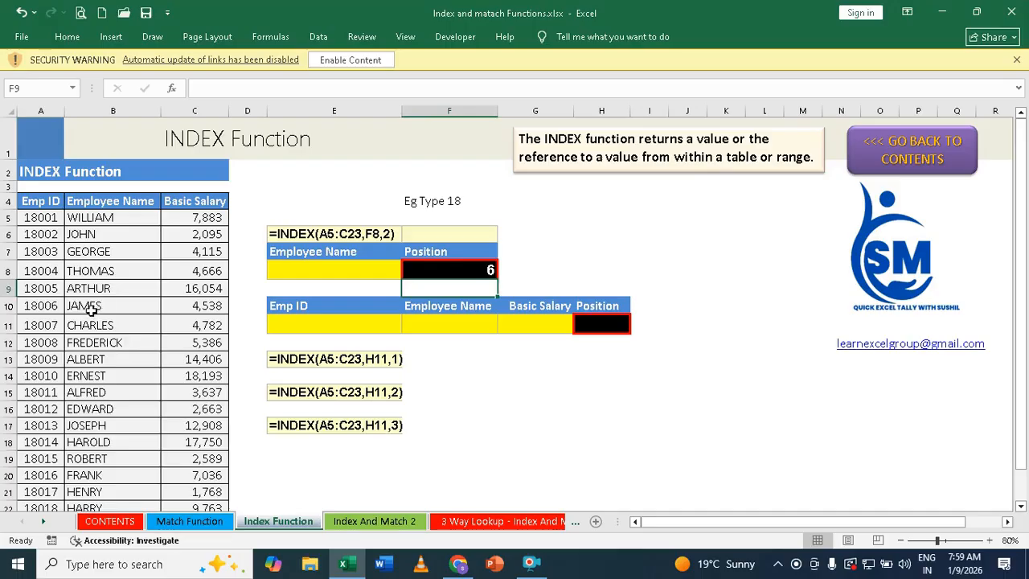
- Look up the Employee Name in E8 of the first table with =INDEX(A5:C23,F8,2)
left_click(323, 271)
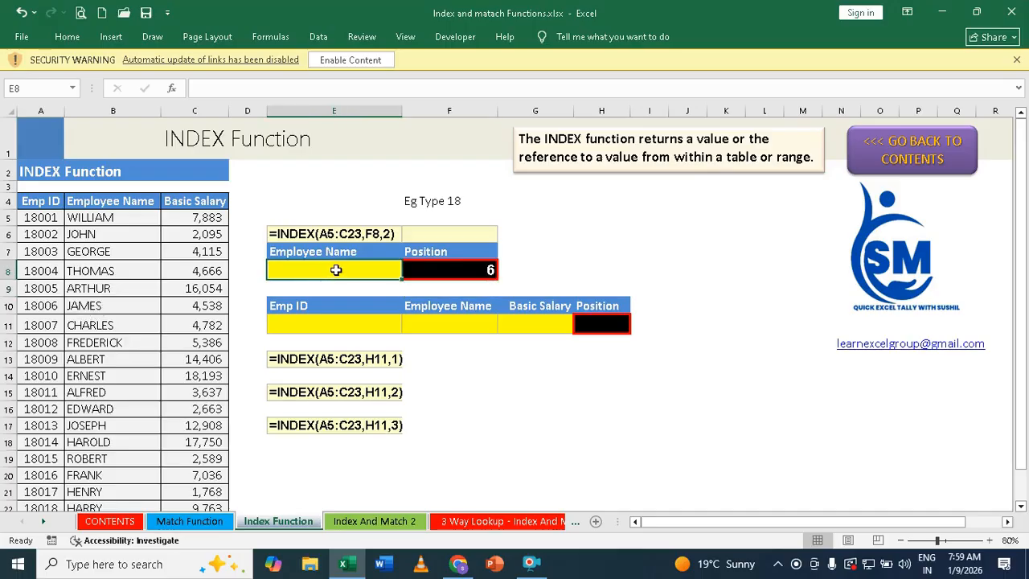
type("==")
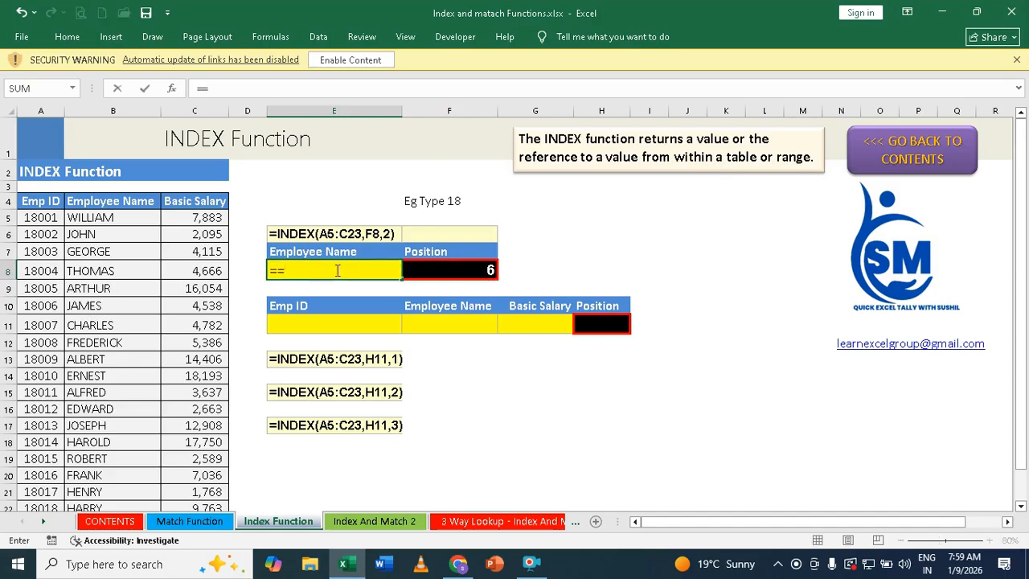
key("BackSpace")
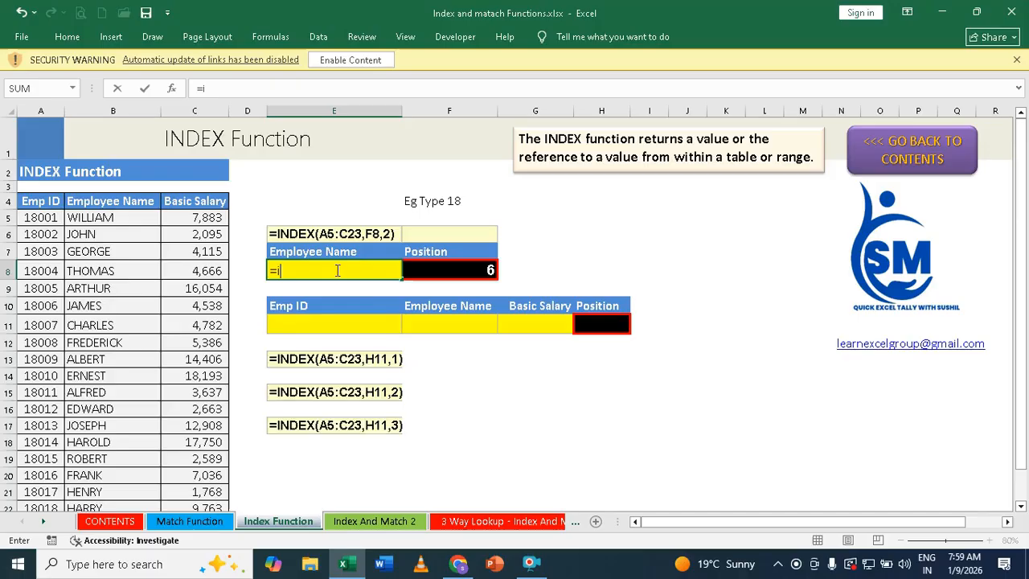
type("index")
key("Tab")
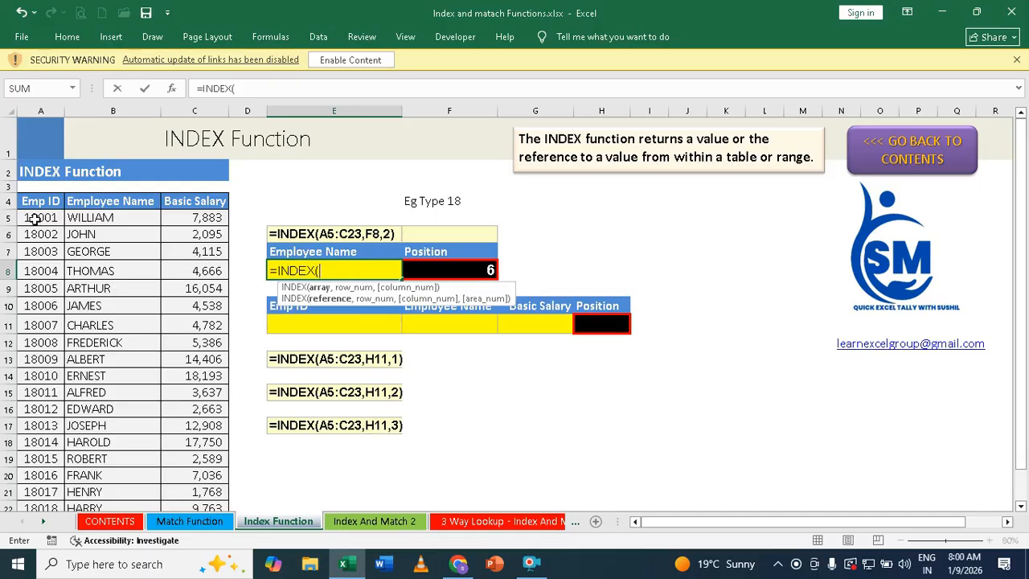
left_click_drag(36, 218, 180, 478)
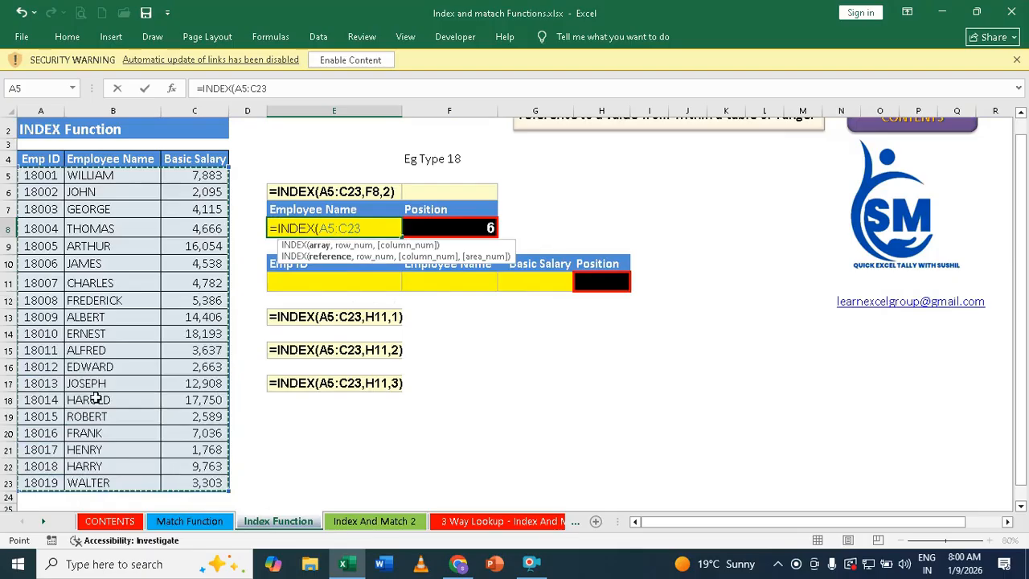
type(",")
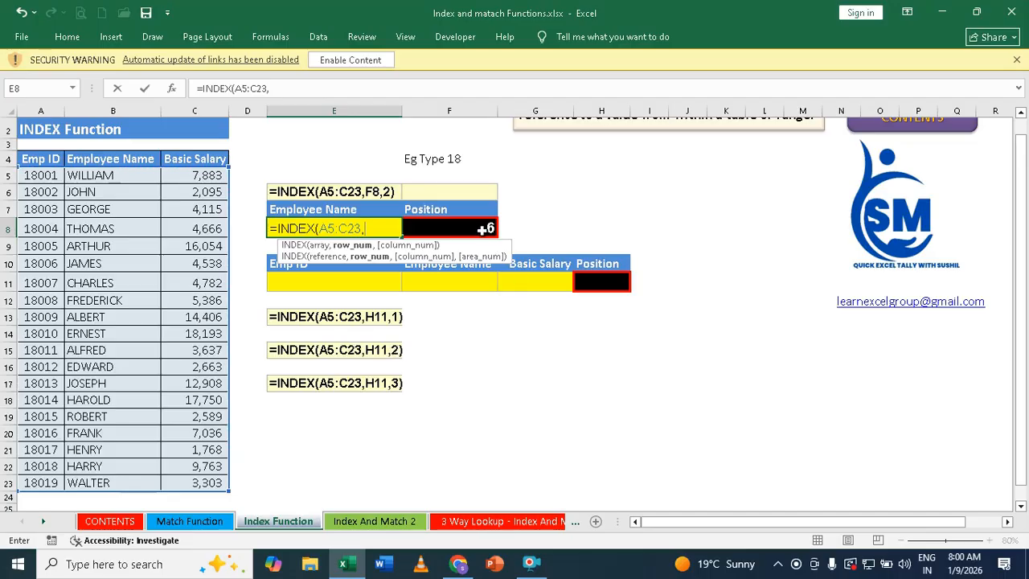
left_click(482, 229)
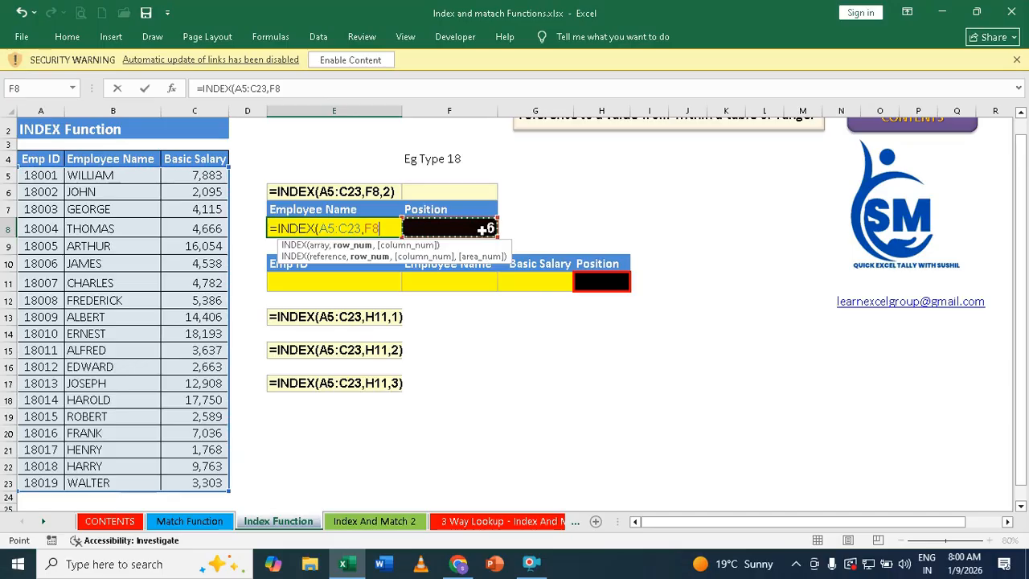
type(",")
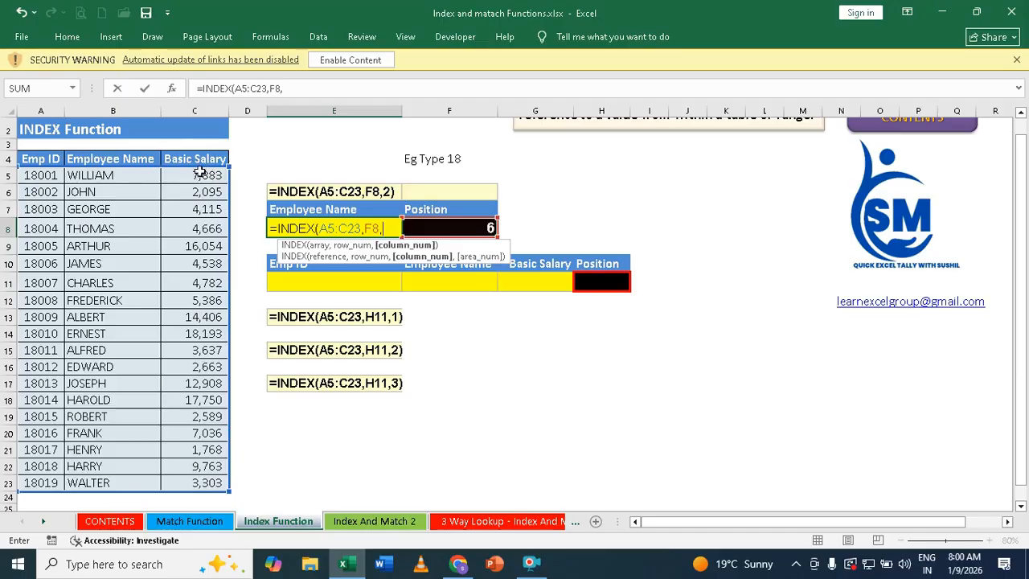
type("2")
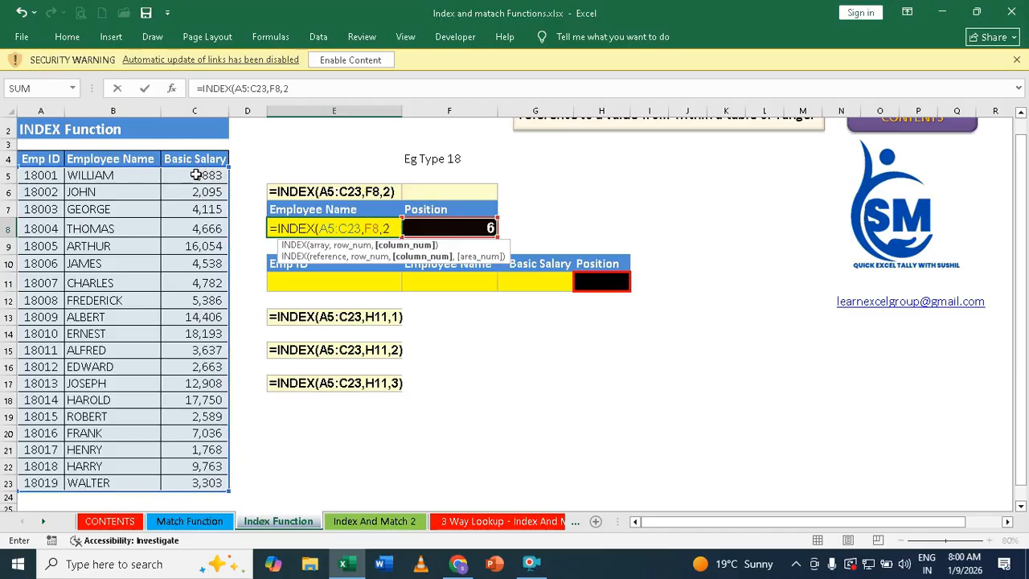
type(")")
key("Return")
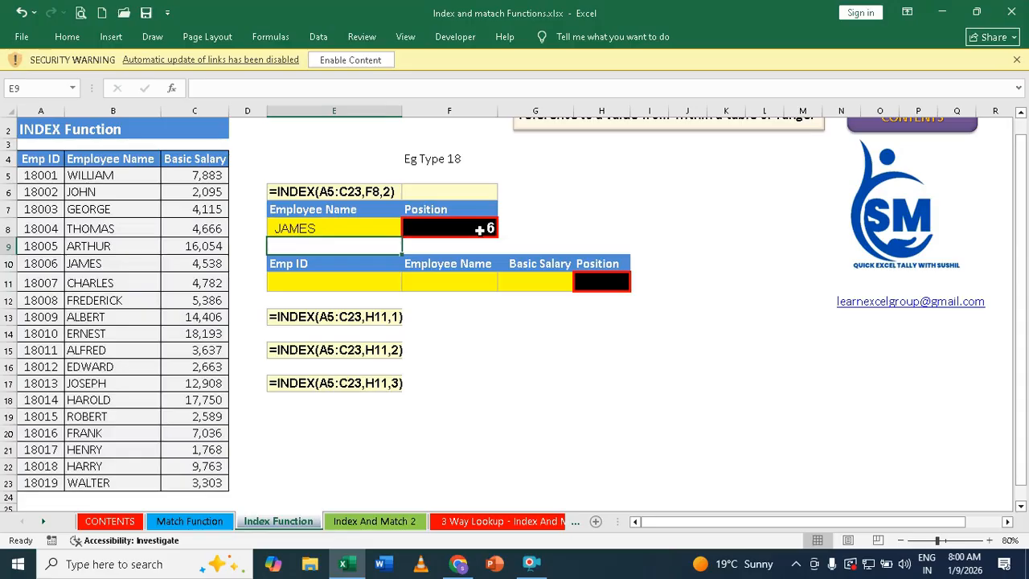
- Test the first table's name lookup by setting the position in F8 to 12 and to 19
left_click(479, 230)
type("12")
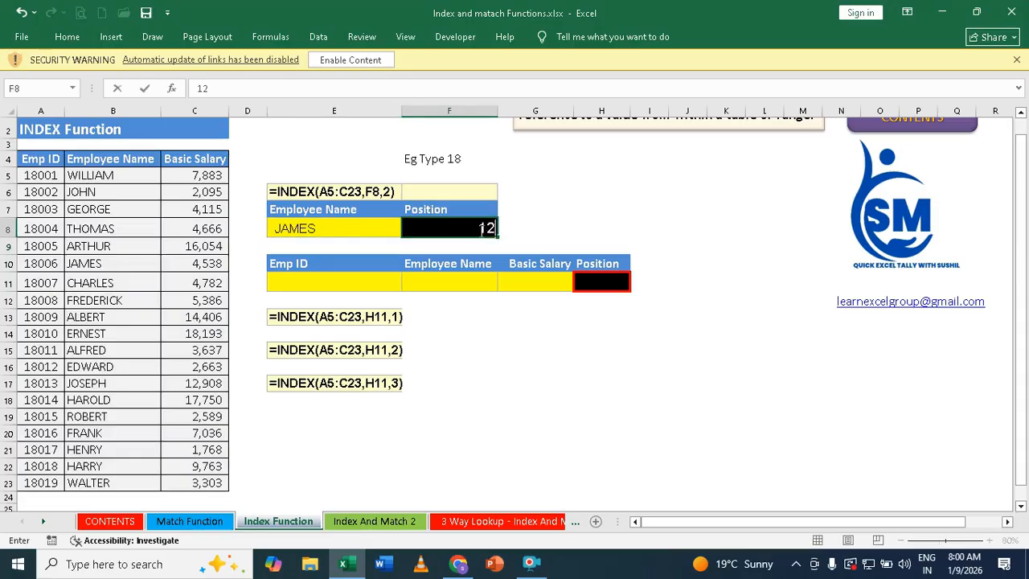
key("Return")
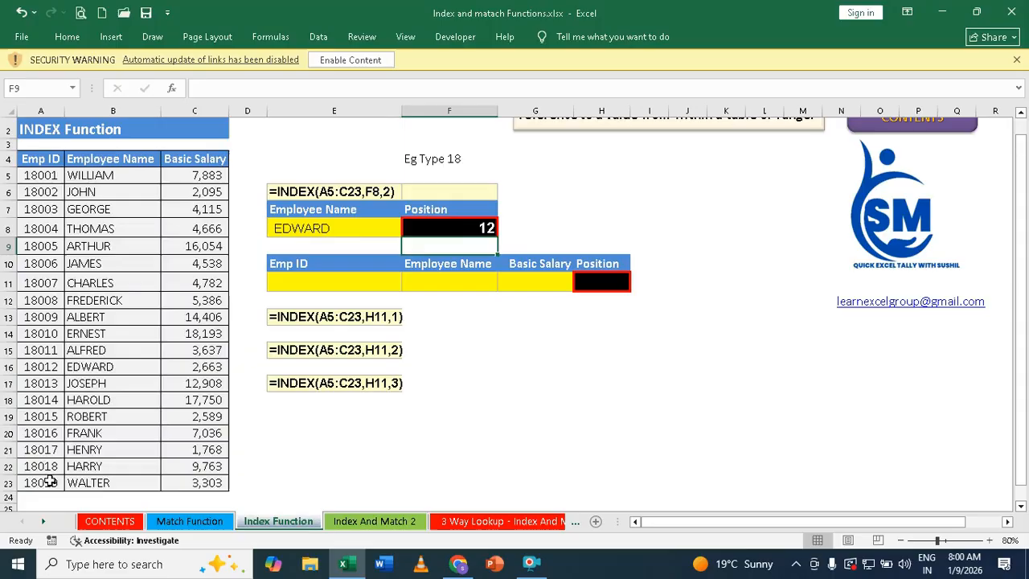
left_click(473, 228)
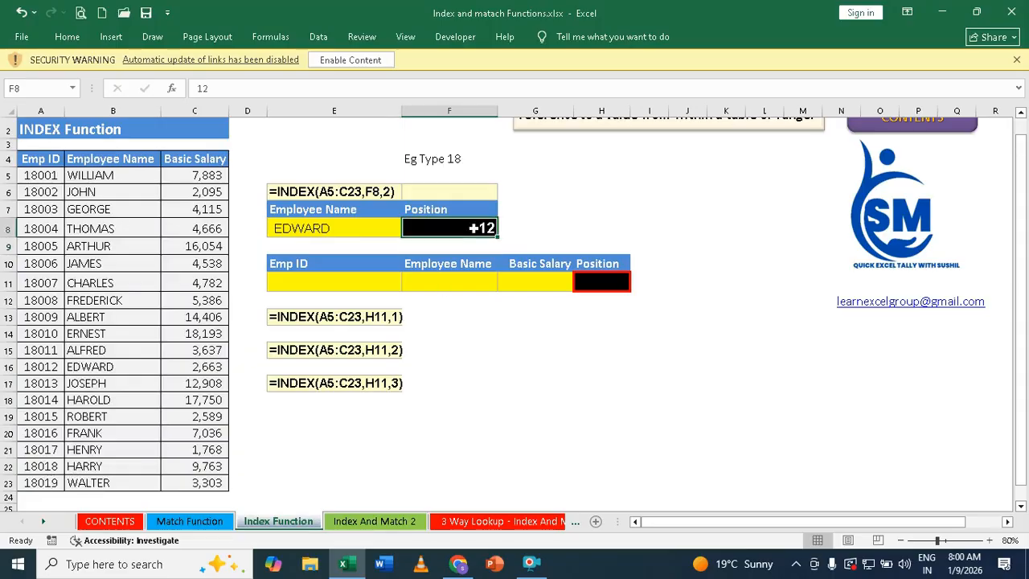
type("19")
key("Return")
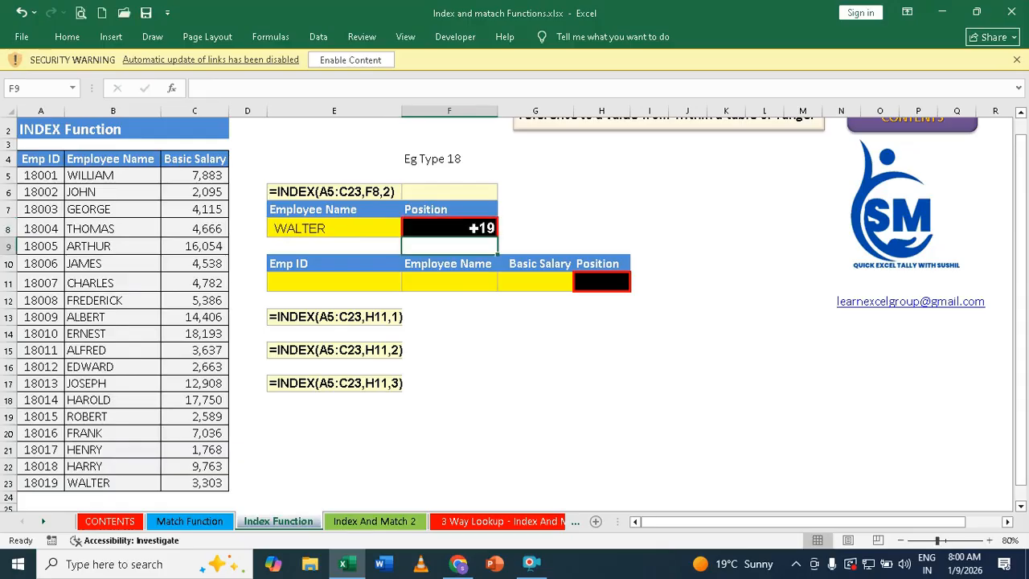
- Test the first table with the out-of-range position 20 in F8, and set it back to 19
left_click(473, 228)
type("20")
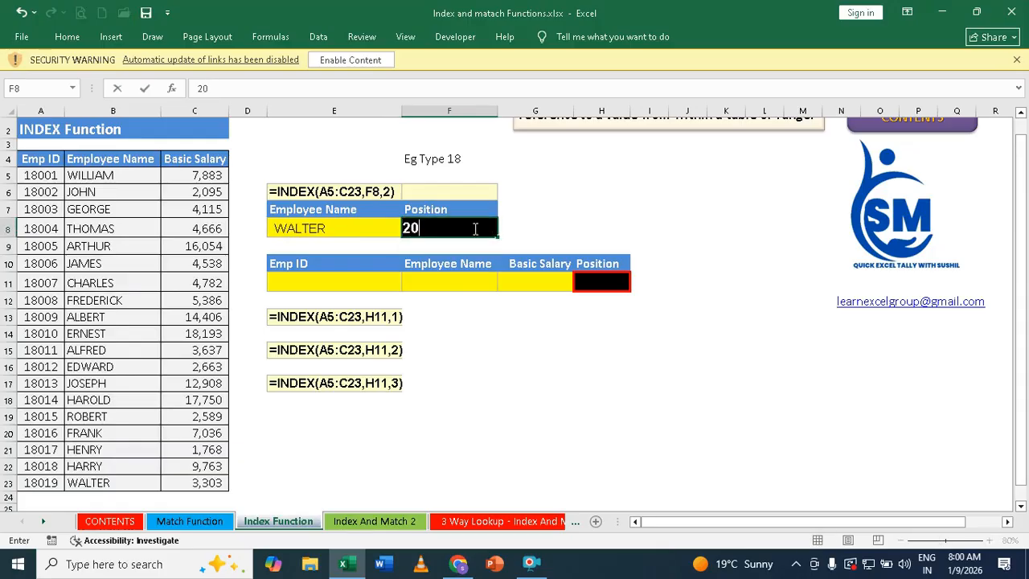
key("Return")
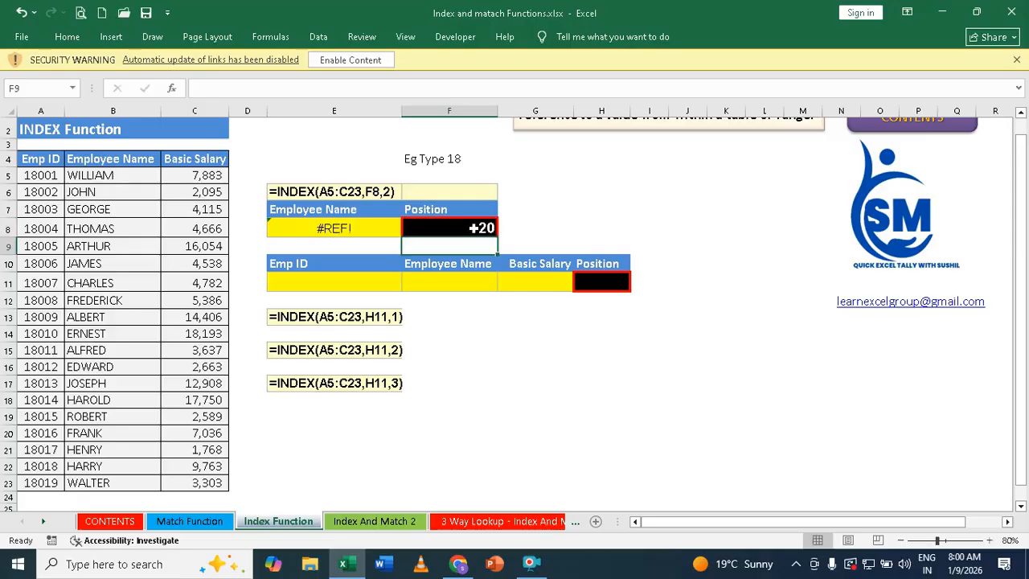
left_click(474, 228)
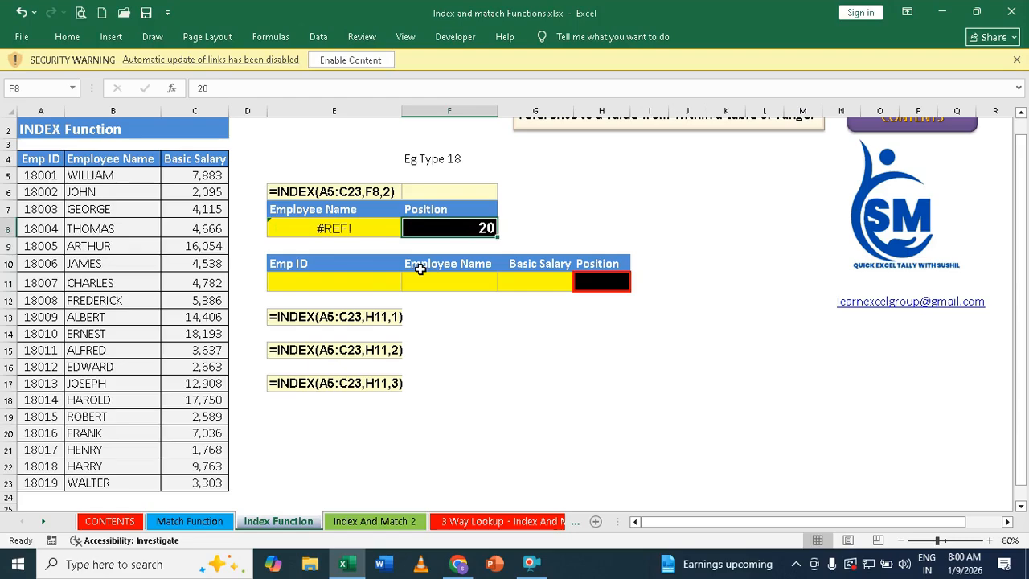
type("19")
key("Return")
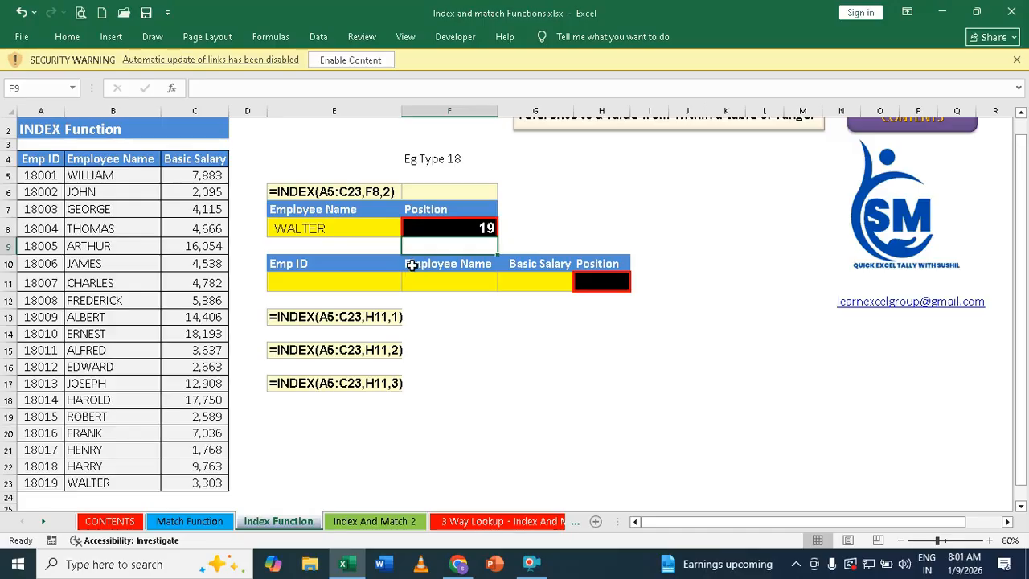
- Enter 4 as the position in H11 of the second table
left_click(300, 279)
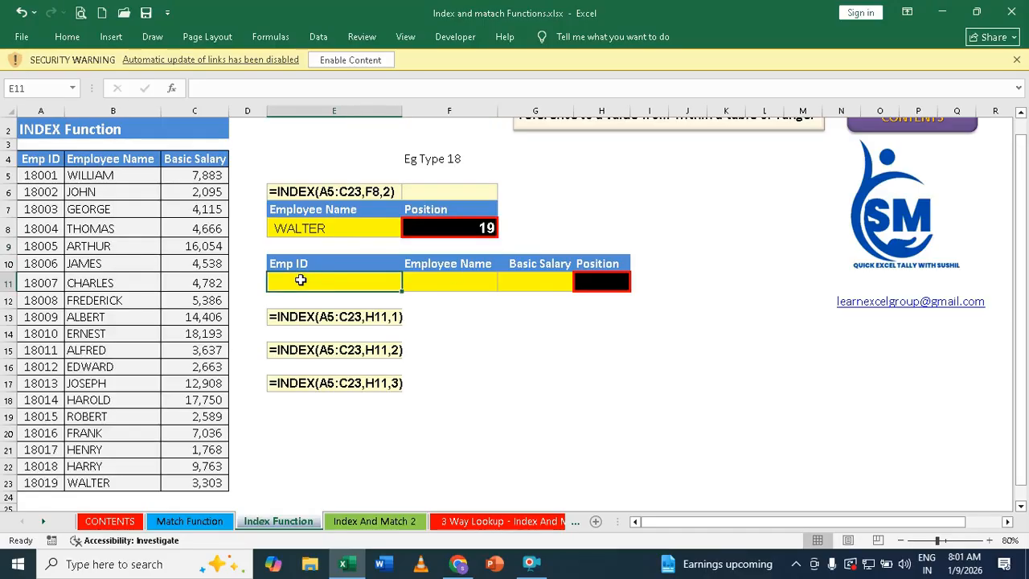
left_click(434, 287)
left_click(528, 286)
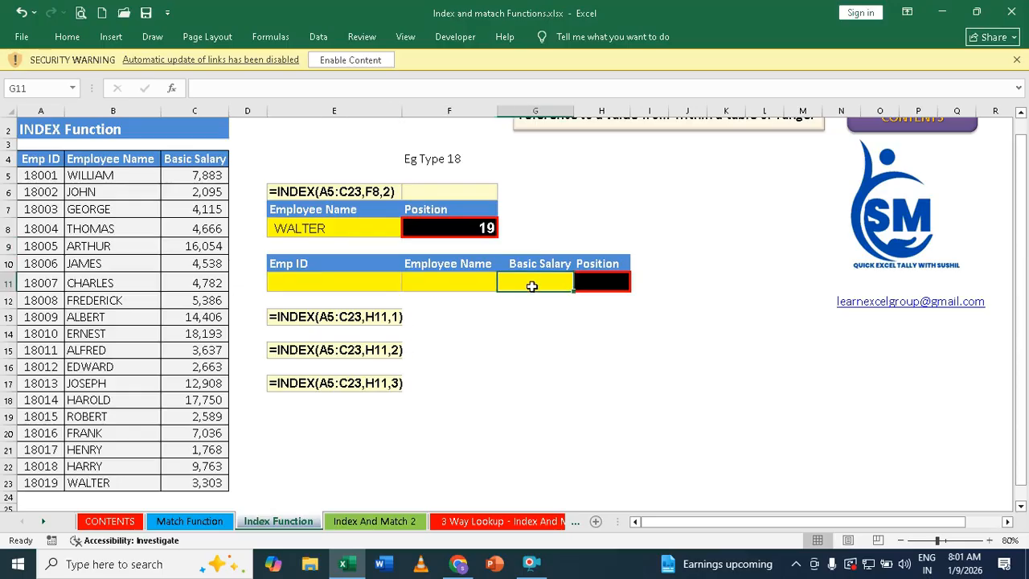
left_click(606, 285)
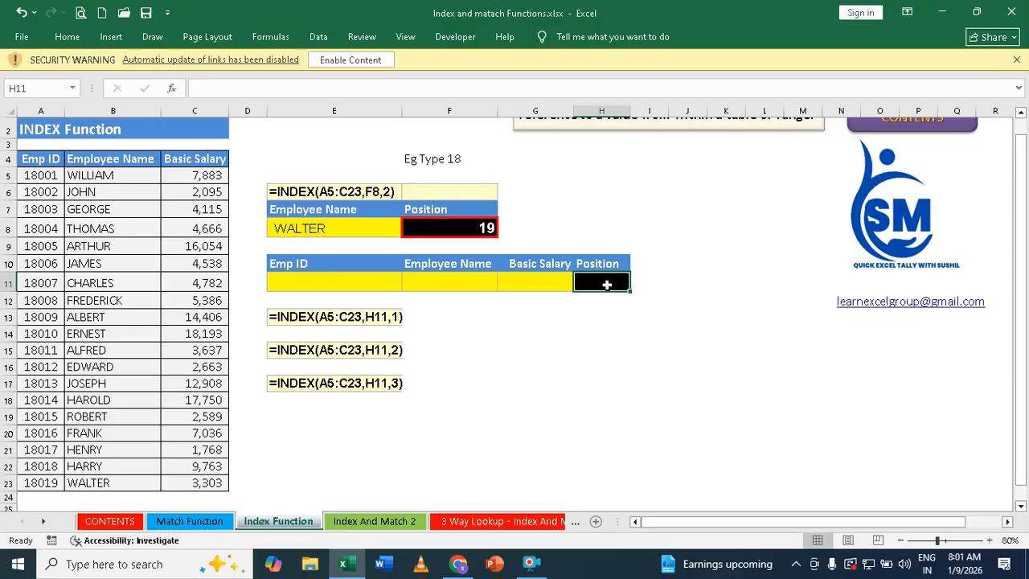
type("4")
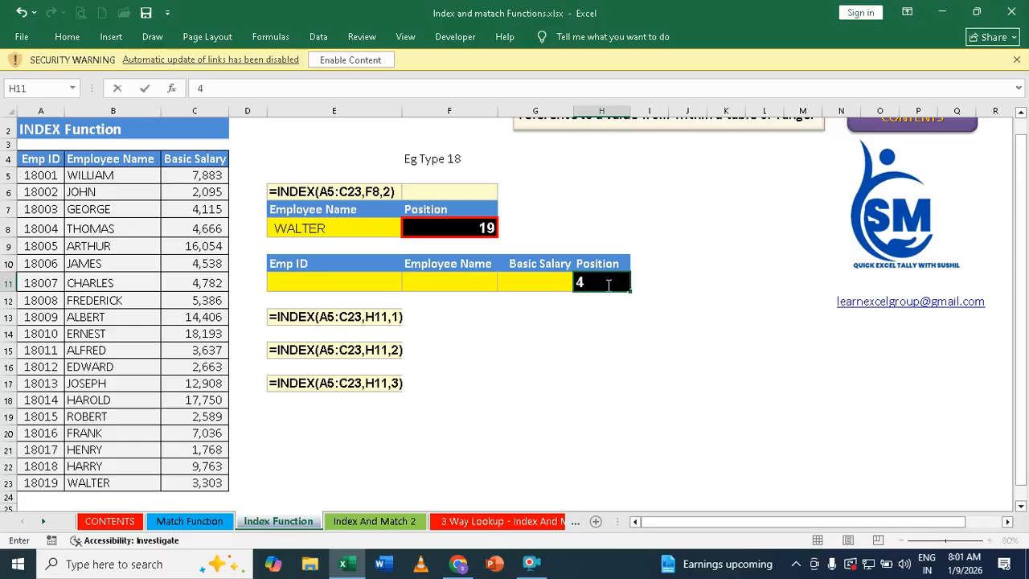
key("Return")
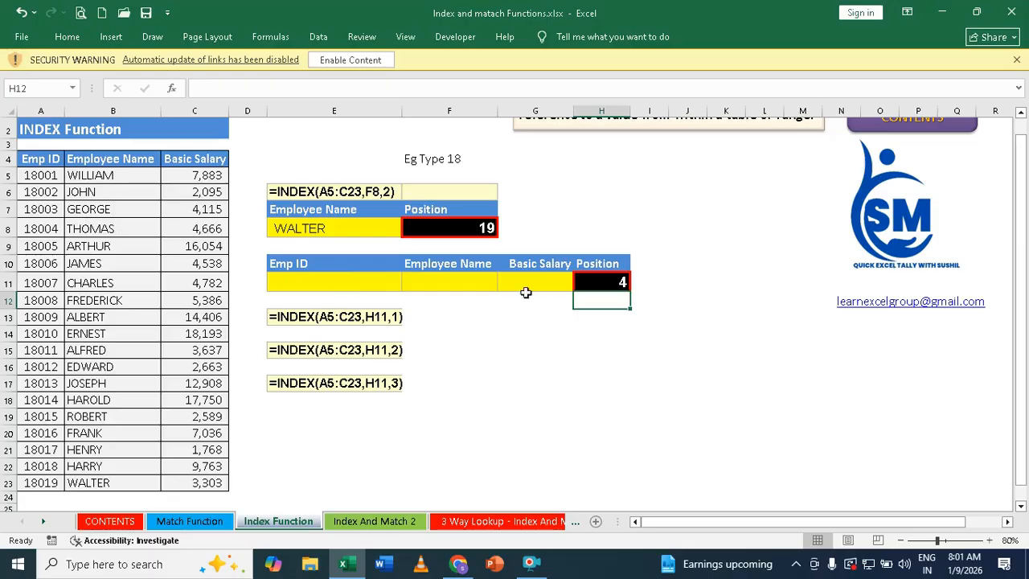
- Look up the Emp ID in E11 of the second table with =INDEX(A5:C23,H11,1)
left_click(299, 281)
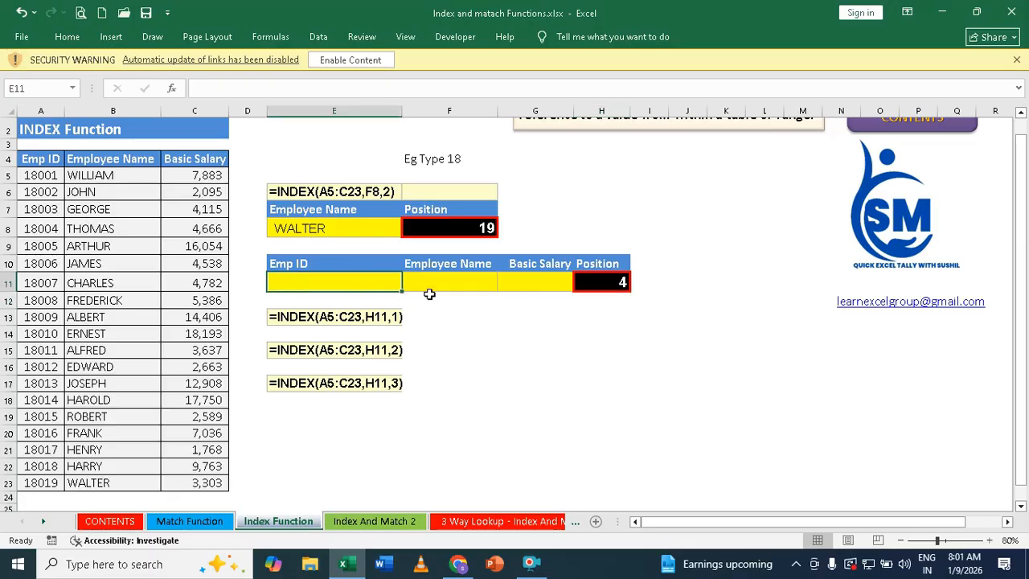
left_click(452, 282)
left_click(528, 285)
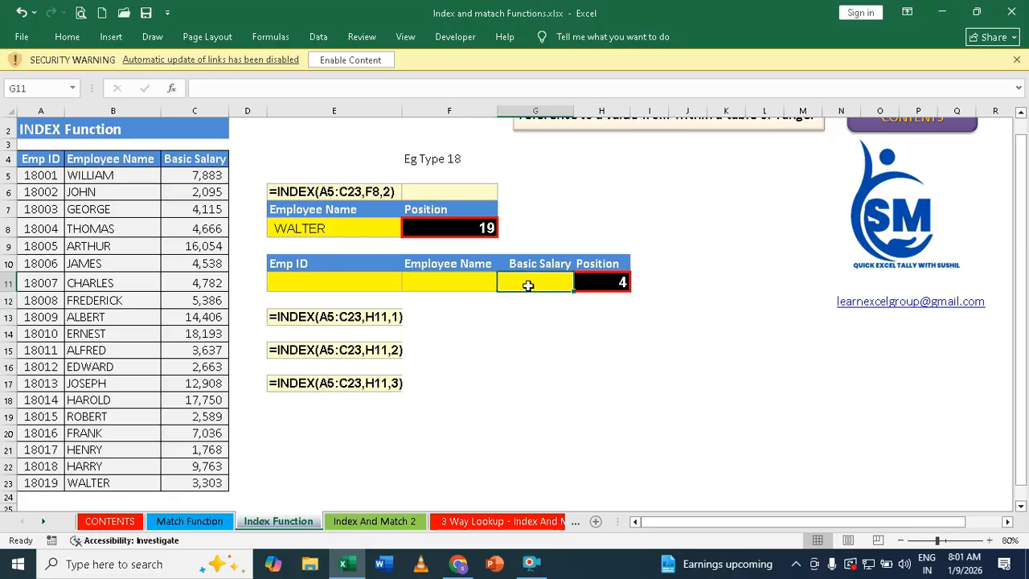
left_click(329, 285)
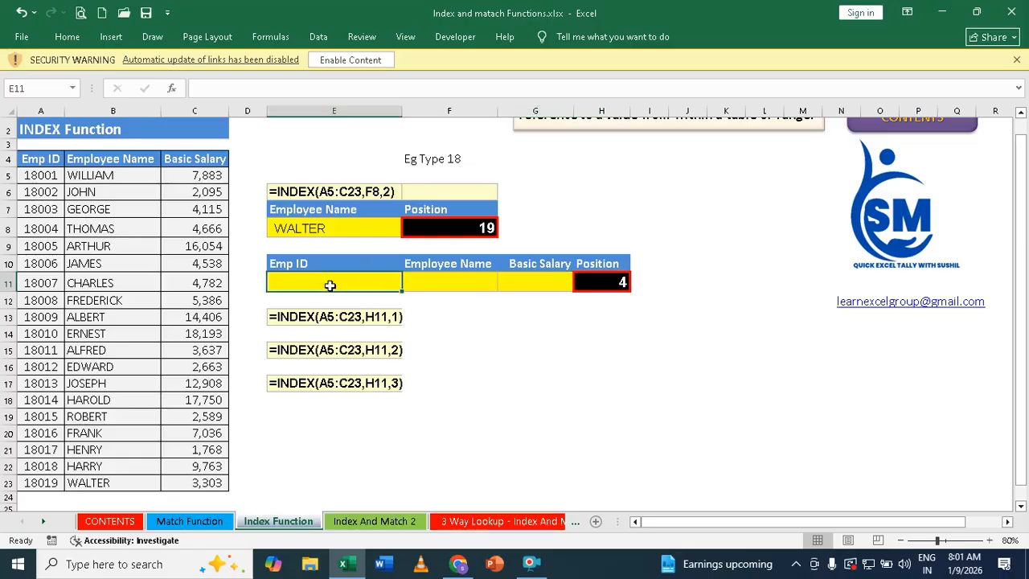
type("=index")
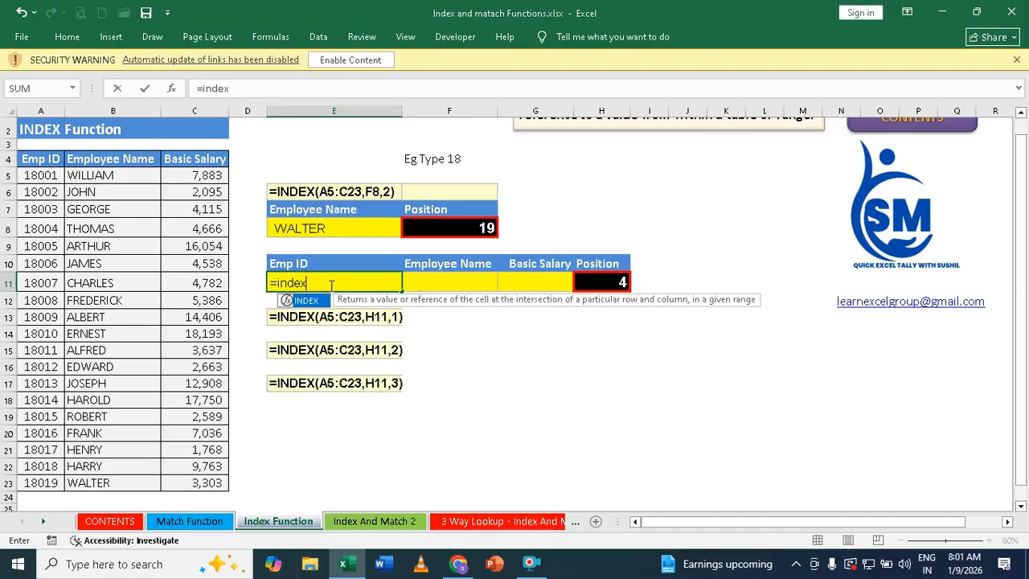
key("Tab")
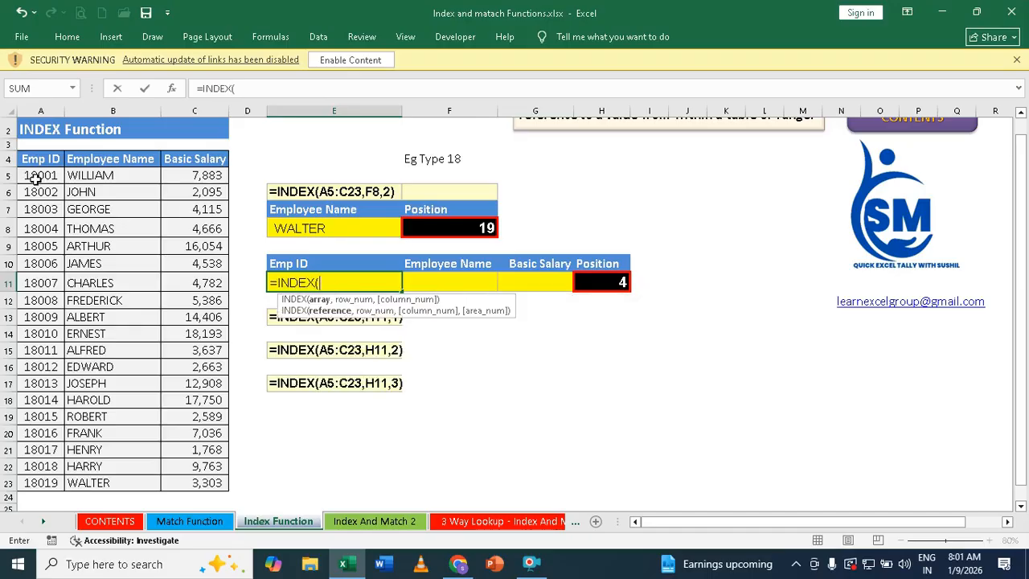
left_click_drag(36, 178, 182, 478)
type(",")
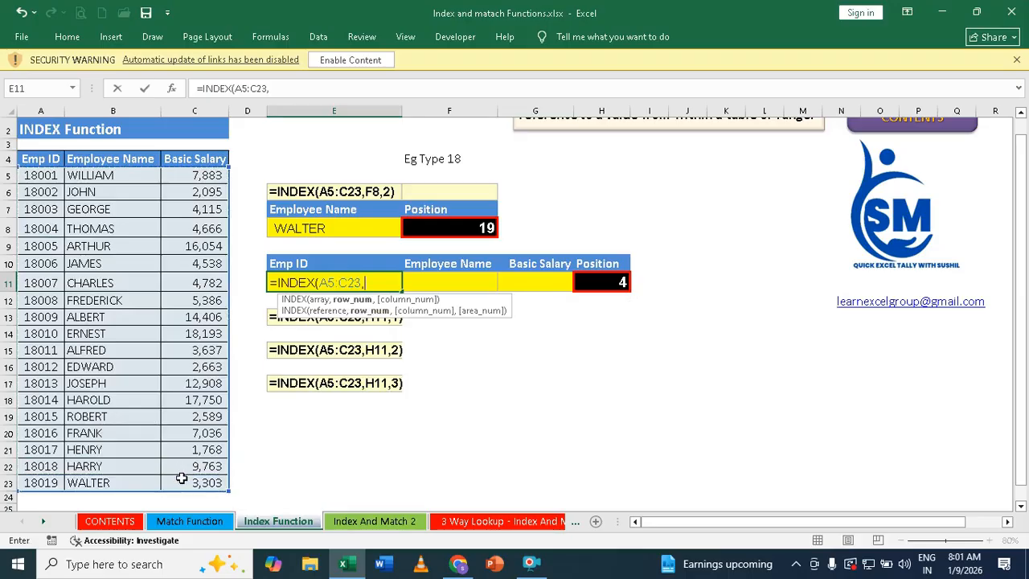
left_click(602, 282)
type(",")
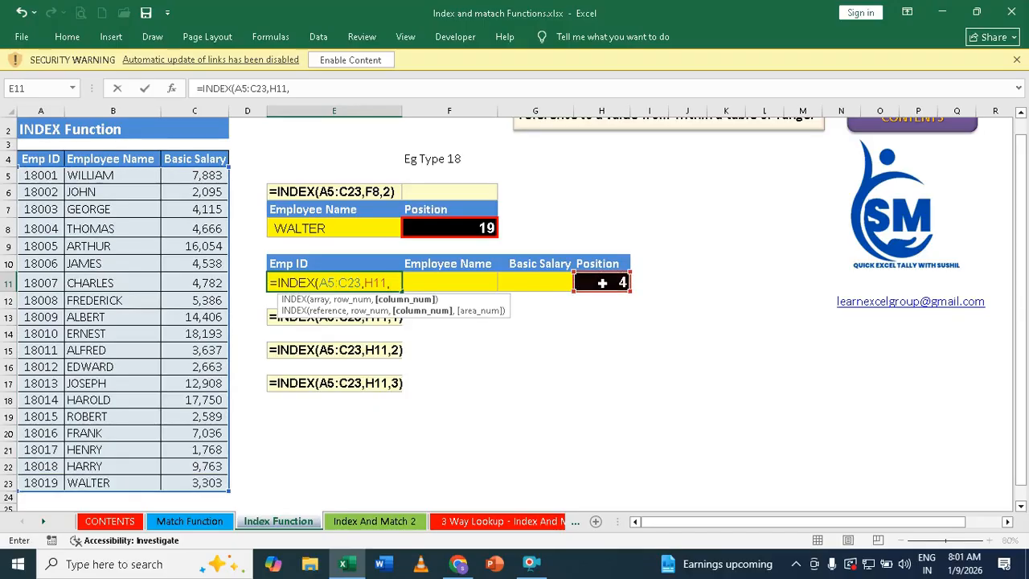
type("1)")
key("Return")
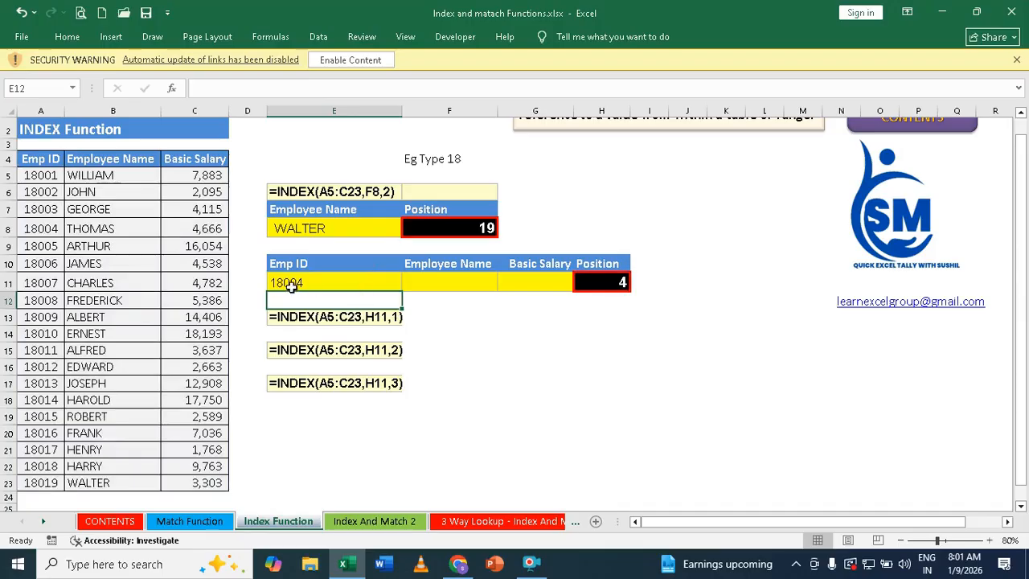
- Look up the Employee Name in F11 of the second table with =INDEX(A5:C23,H11,2)
left_click(452, 277)
type("=index")
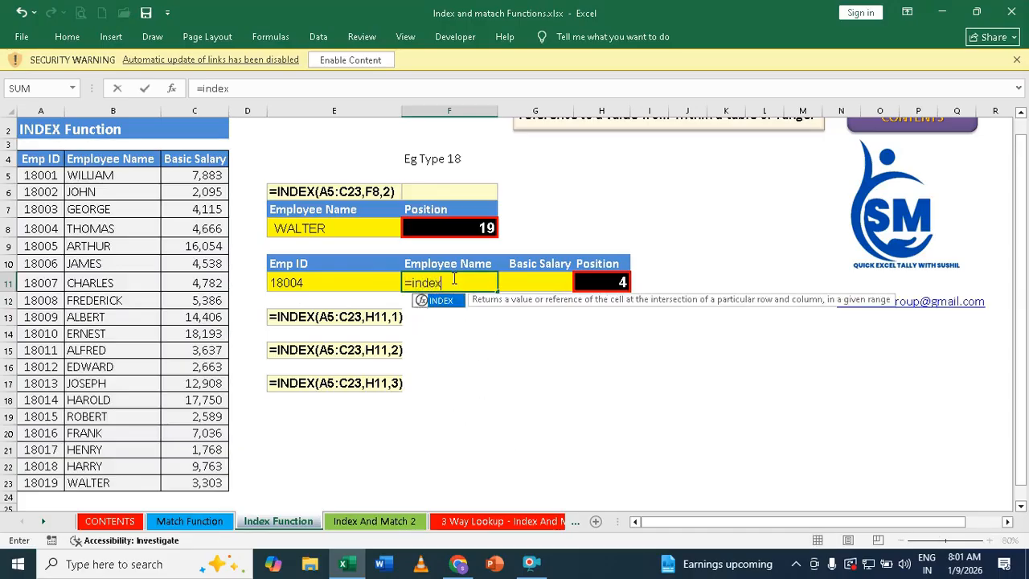
key("Tab")
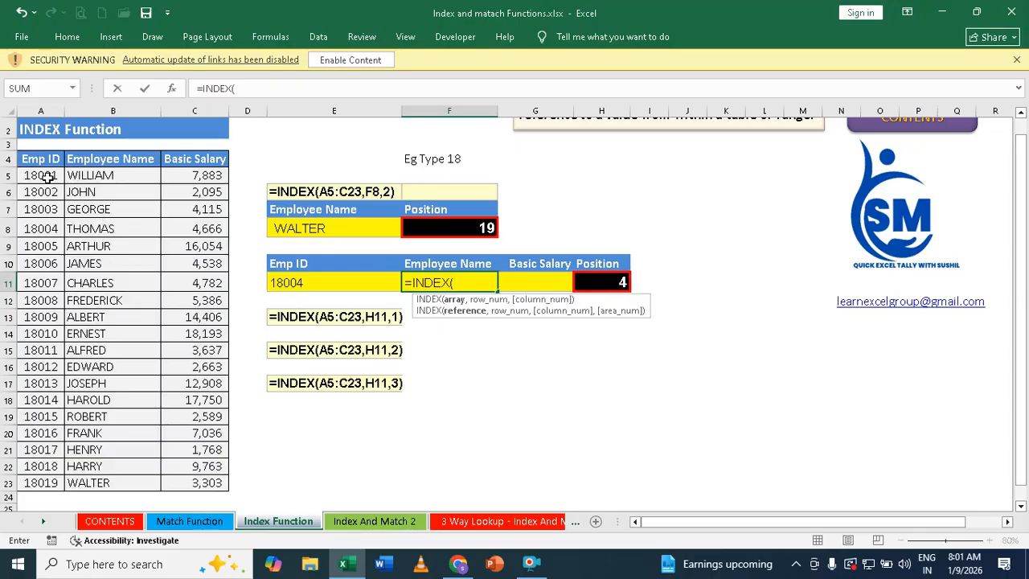
left_click_drag(49, 178, 196, 481)
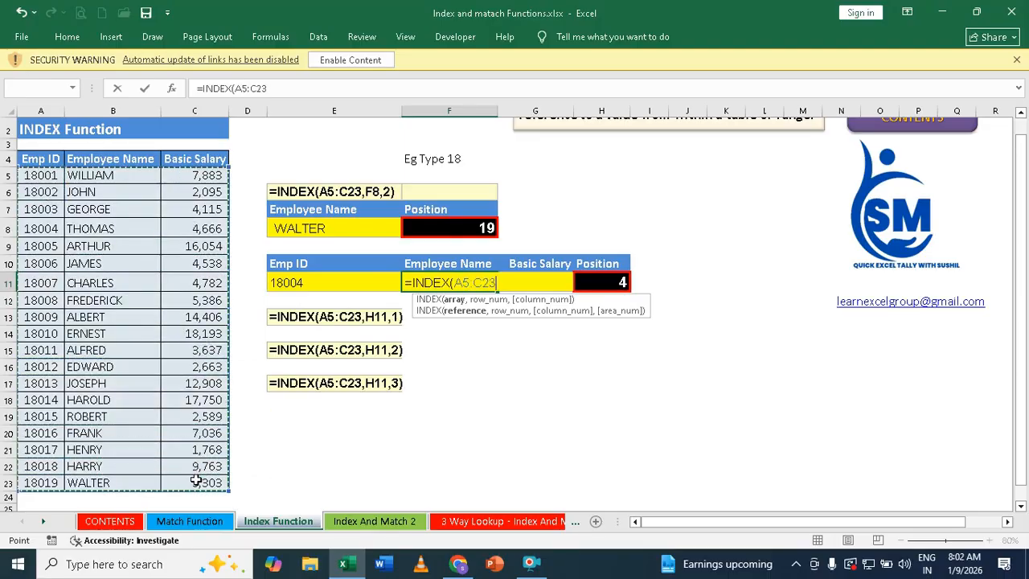
type(",")
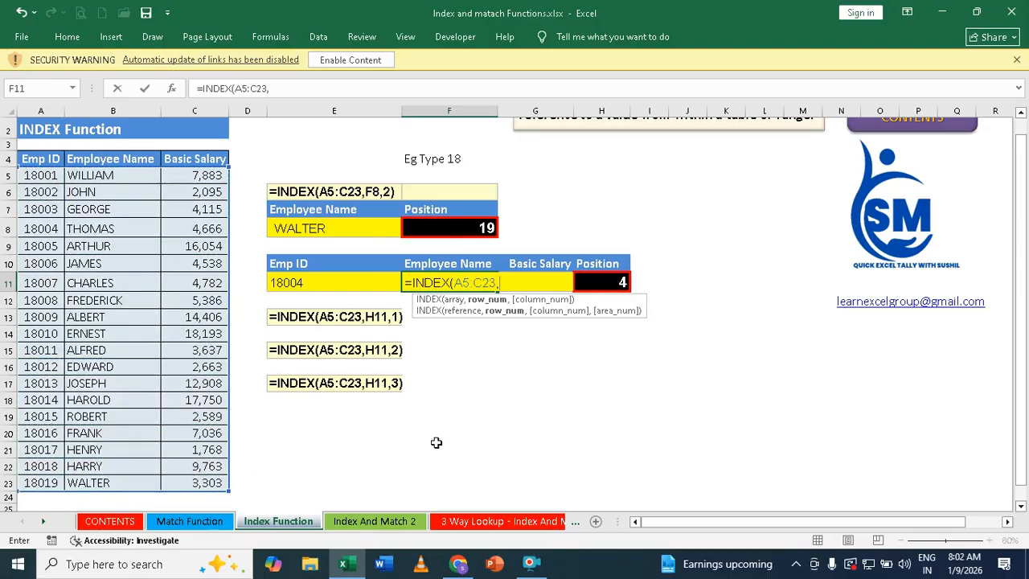
left_click(607, 282)
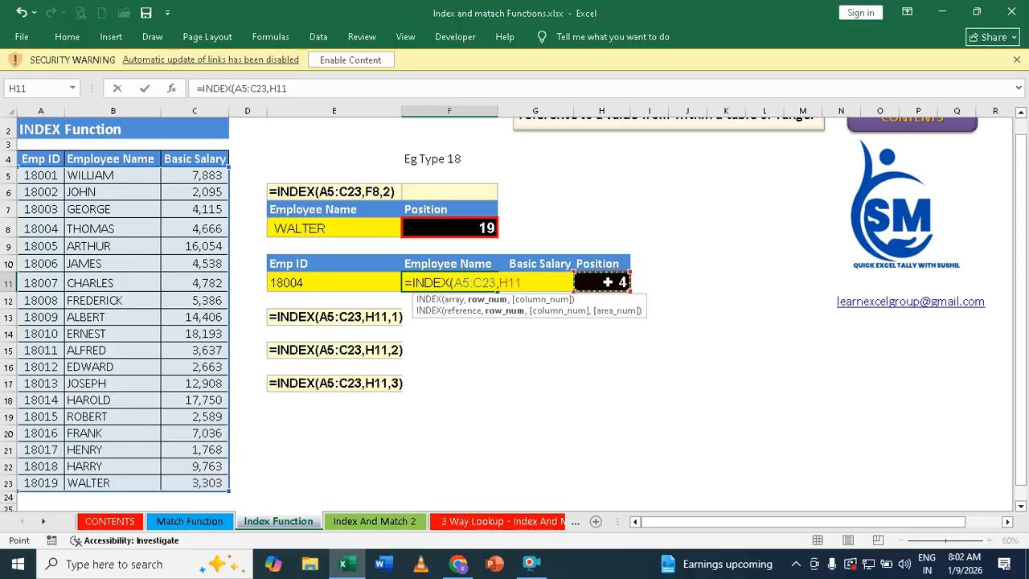
type(",")
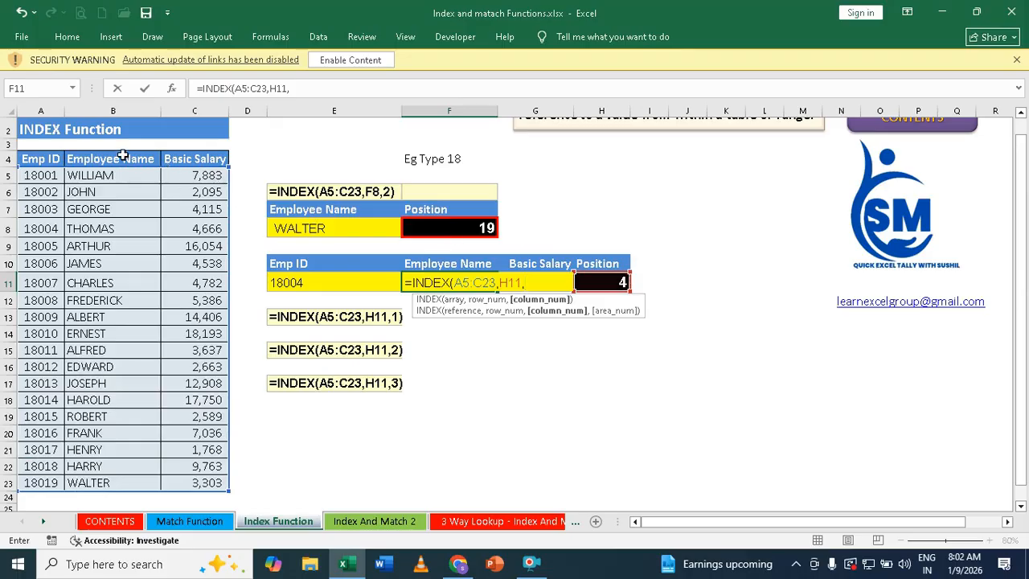
type("2)")
key("Return")
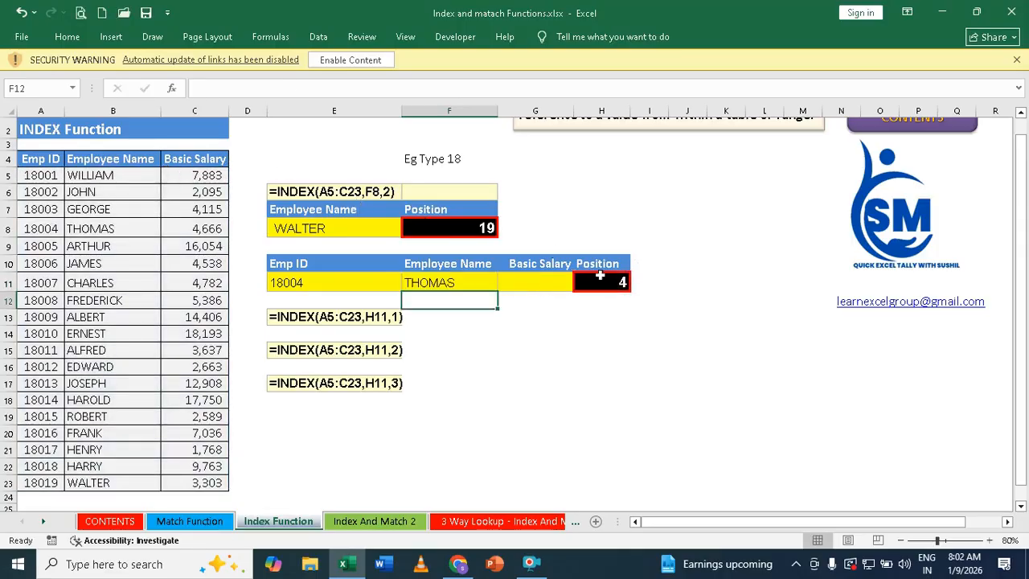
- Look up the Basic Salary in G11 of the second table with =INDEX(A5:C23,H11,3)
left_click(533, 278)
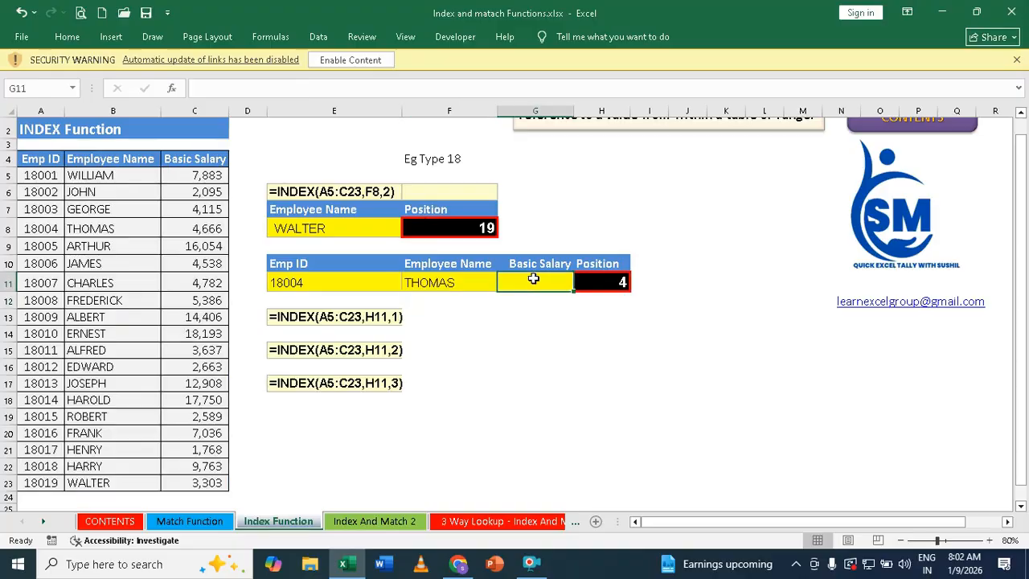
type("=index")
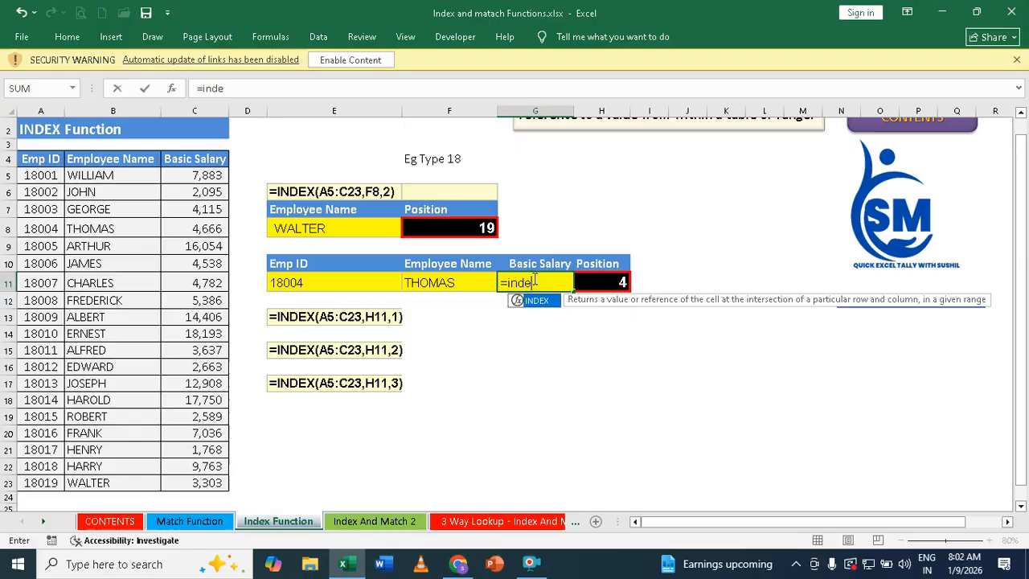
key("Tab")
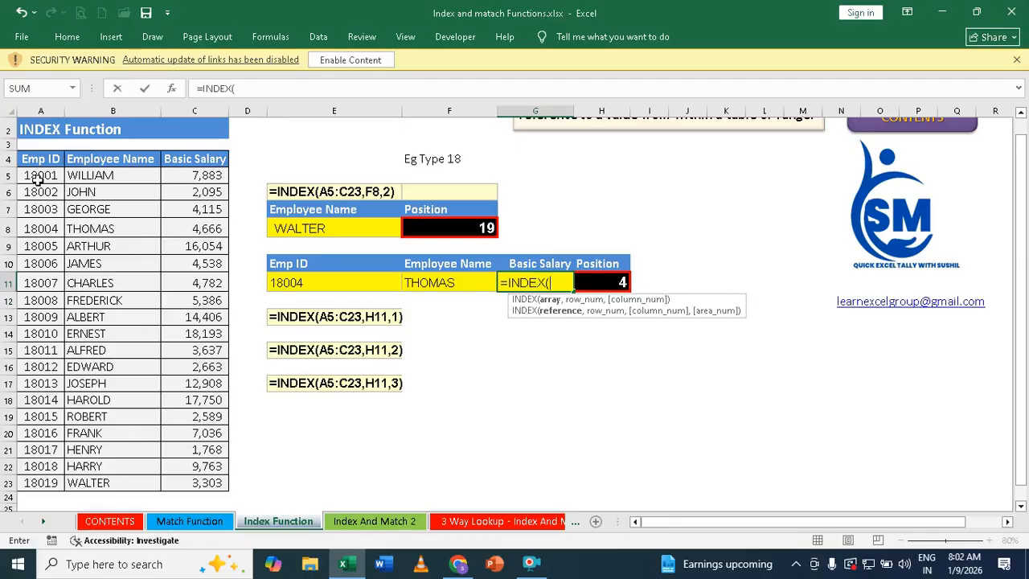
left_click_drag(37, 181, 206, 480)
type(",")
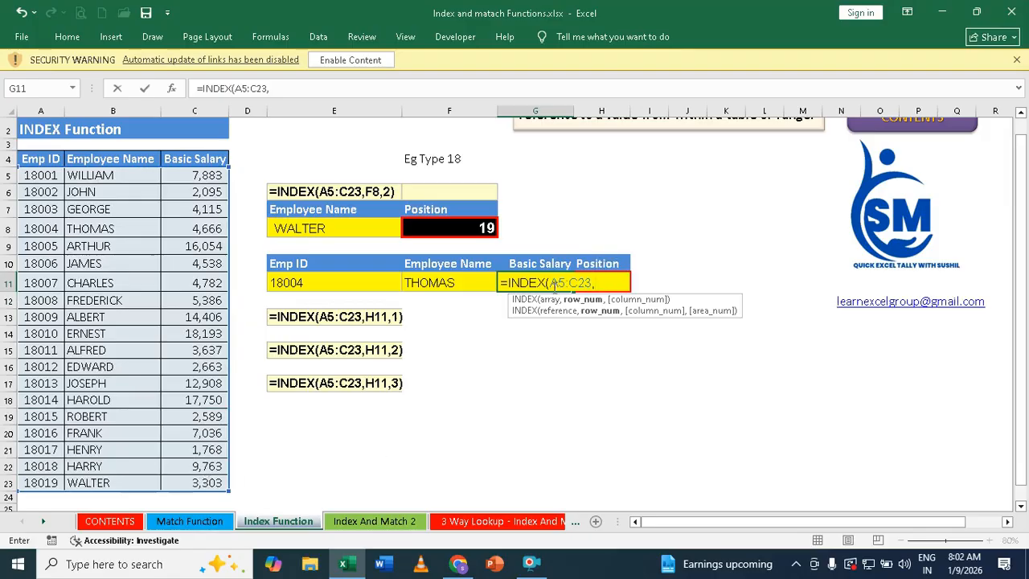
left_click(603, 263)
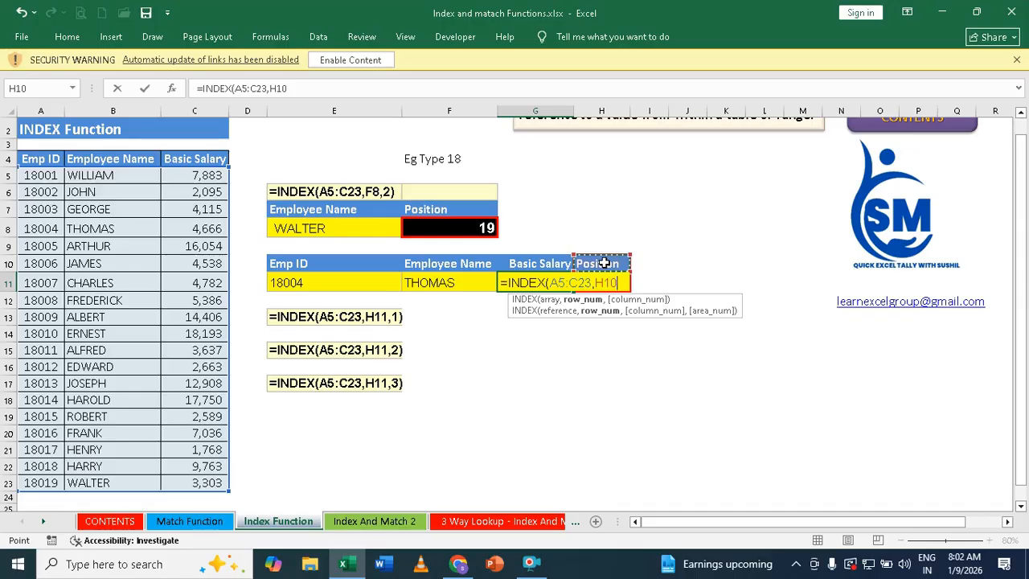
key("Down")
type(",")
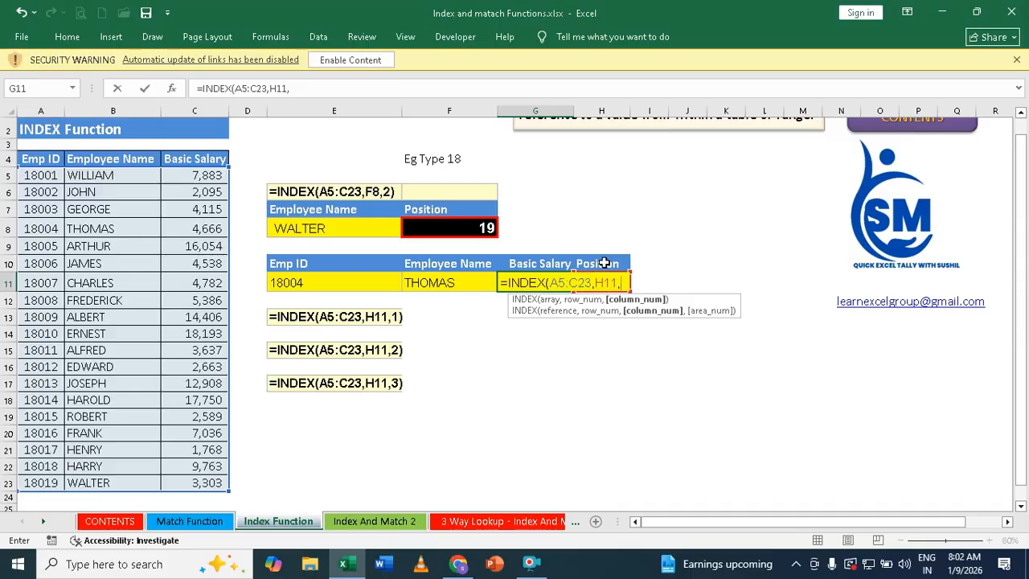
type("3)")
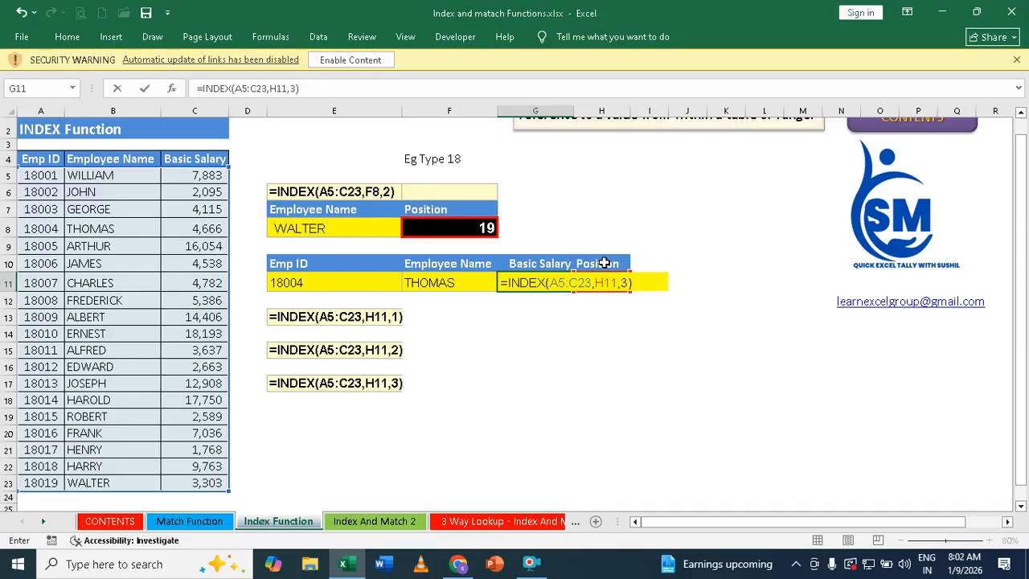
key("Return")
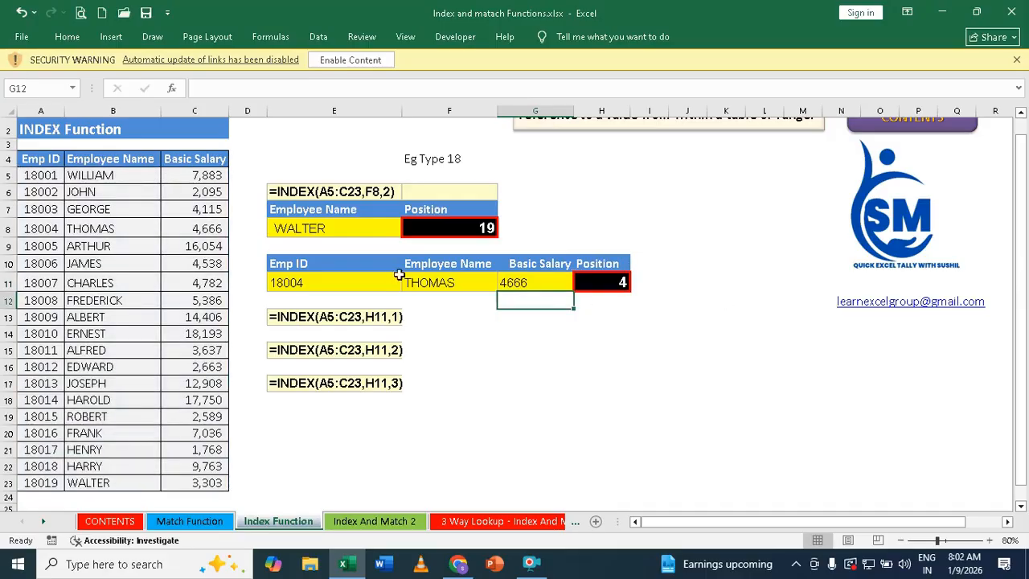
- Test the second table's three lookups by setting the position in H11 to 12 and to 19
left_click(620, 282)
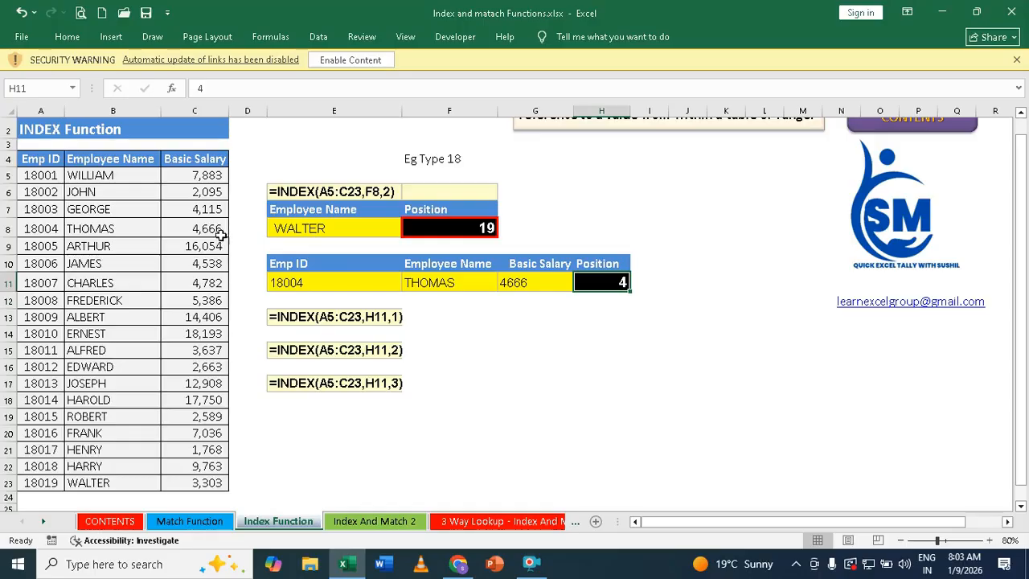
type("12")
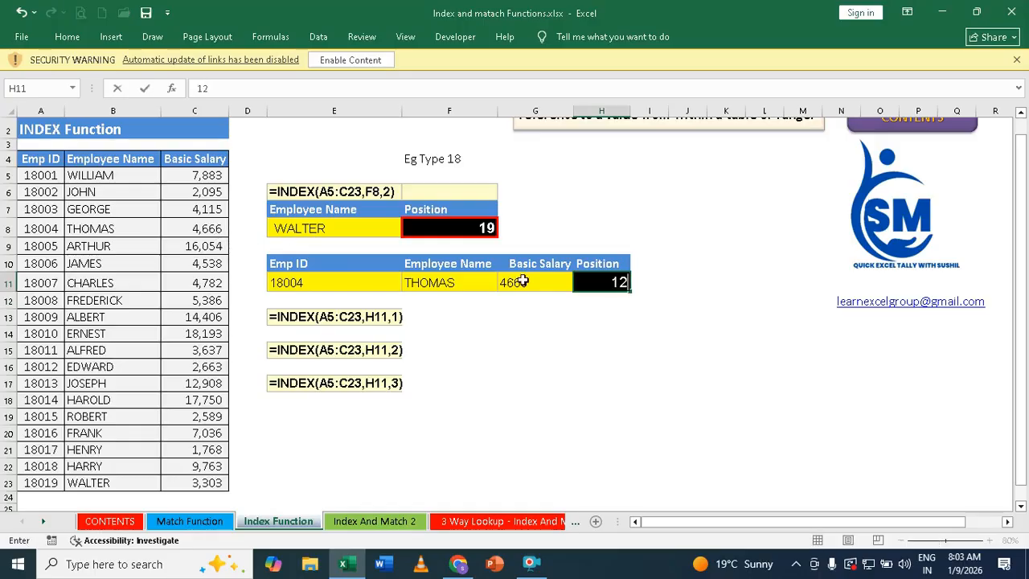
key("Return")
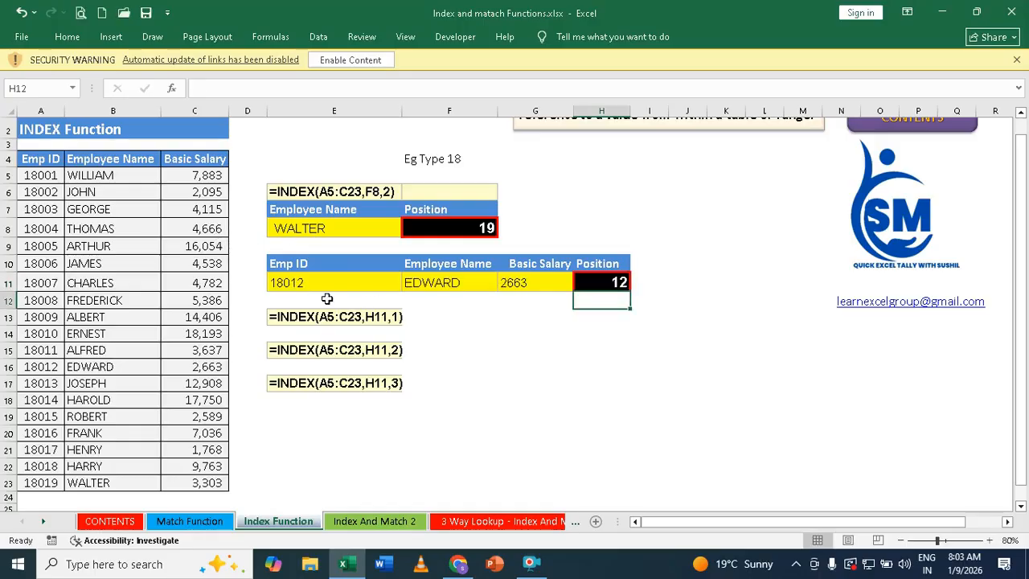
left_click(604, 280)
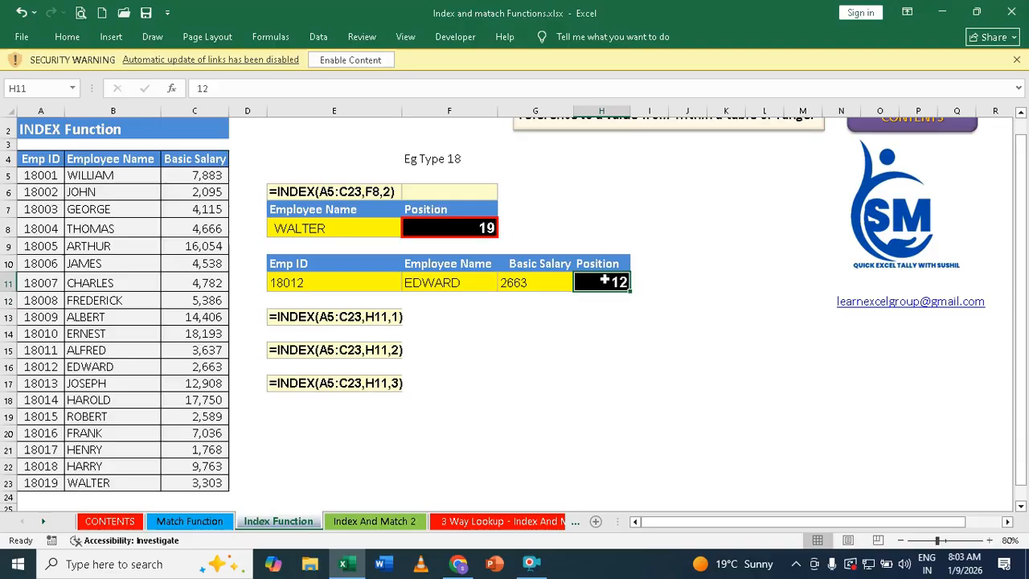
type("19")
key("Return")
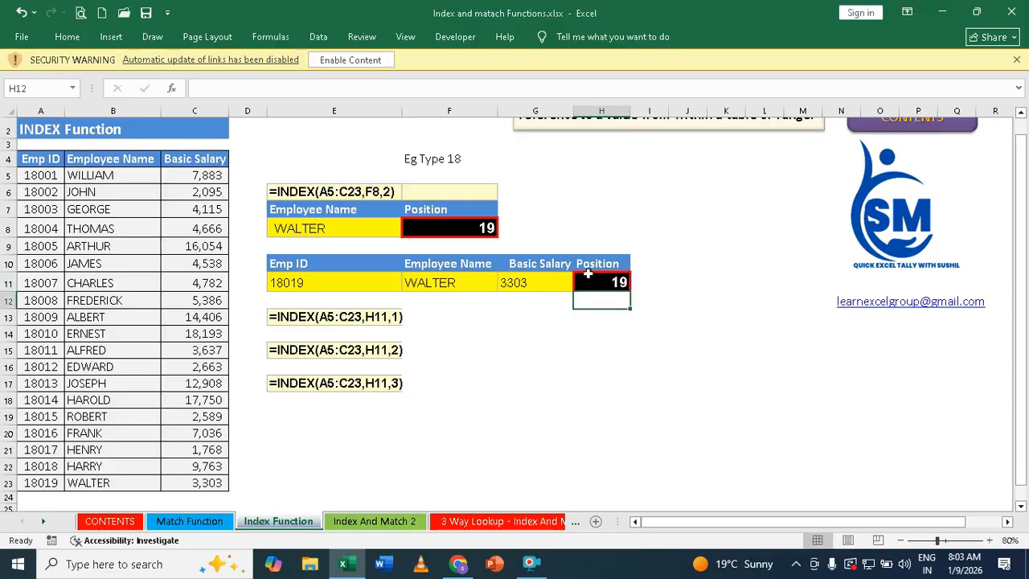
- Test the second table with the out-of-range position 20 in H11, and set the position to 3
left_click(601, 286)
type("20")
key("Return")
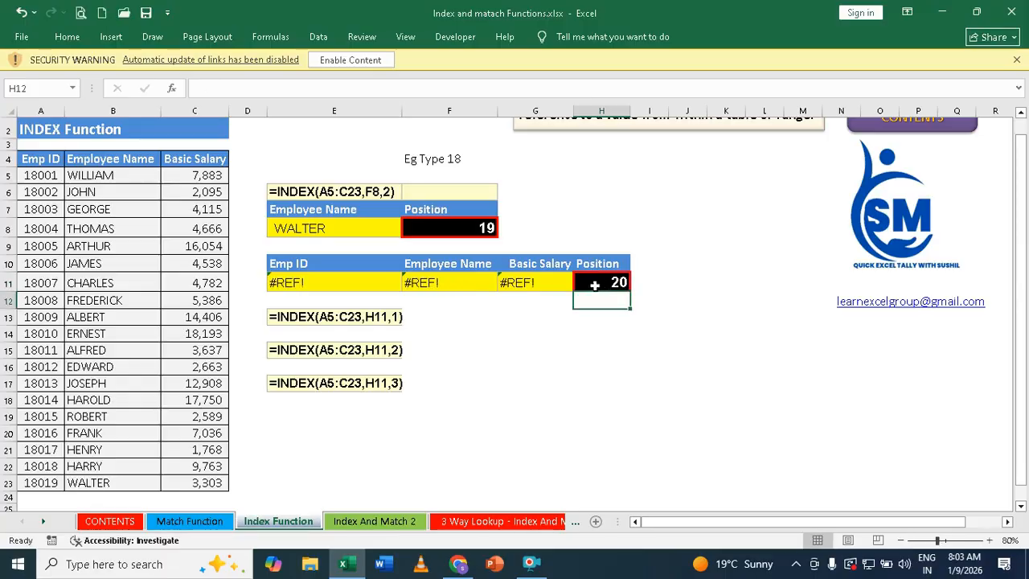
left_click(597, 280)
type("3")
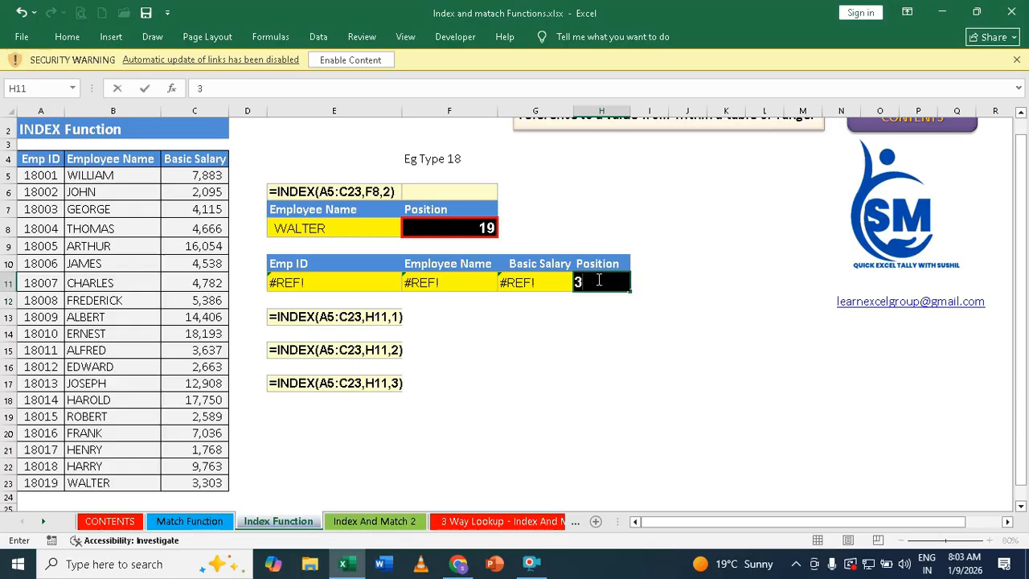
key("Return")
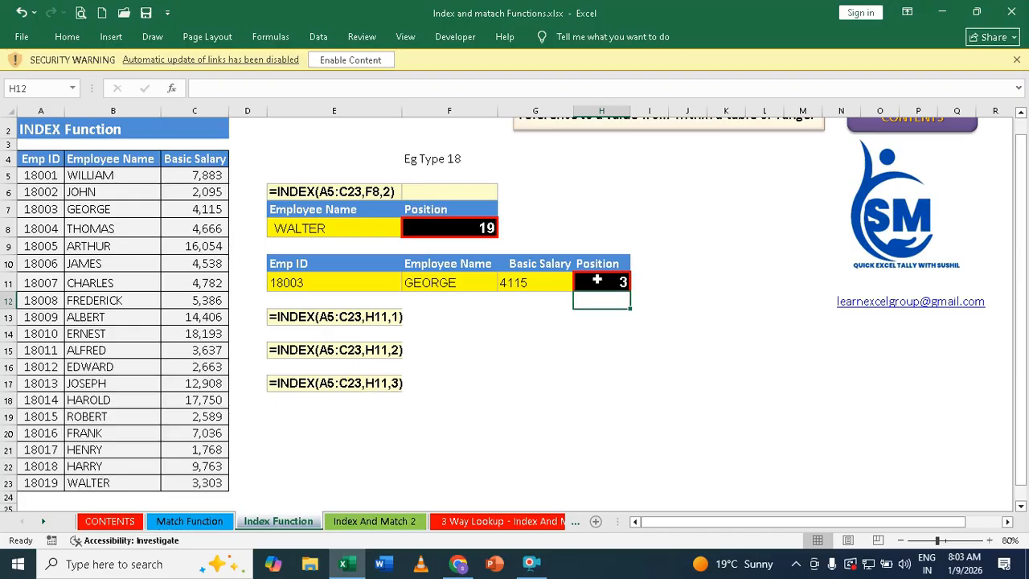
left_click(528, 564)
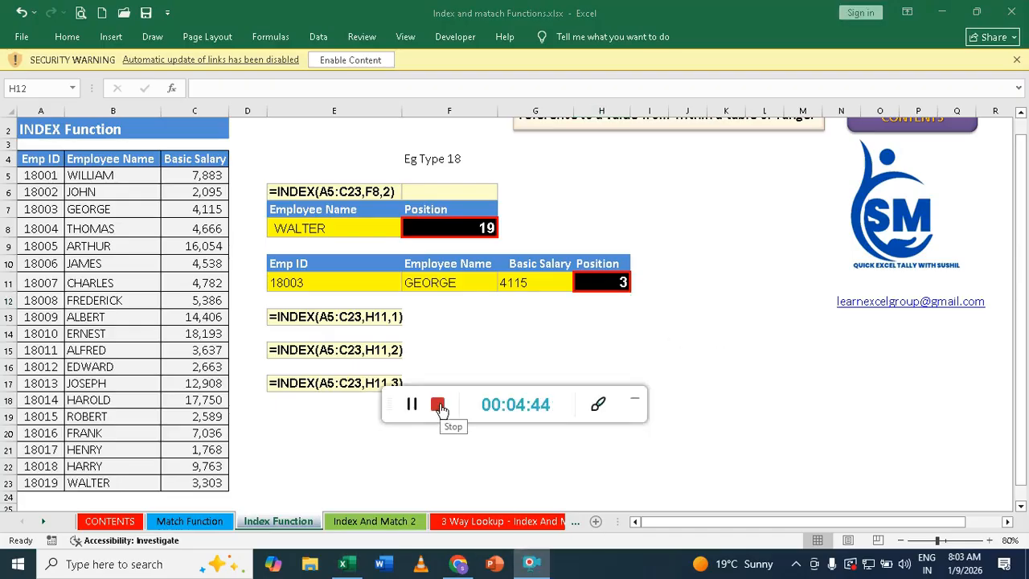